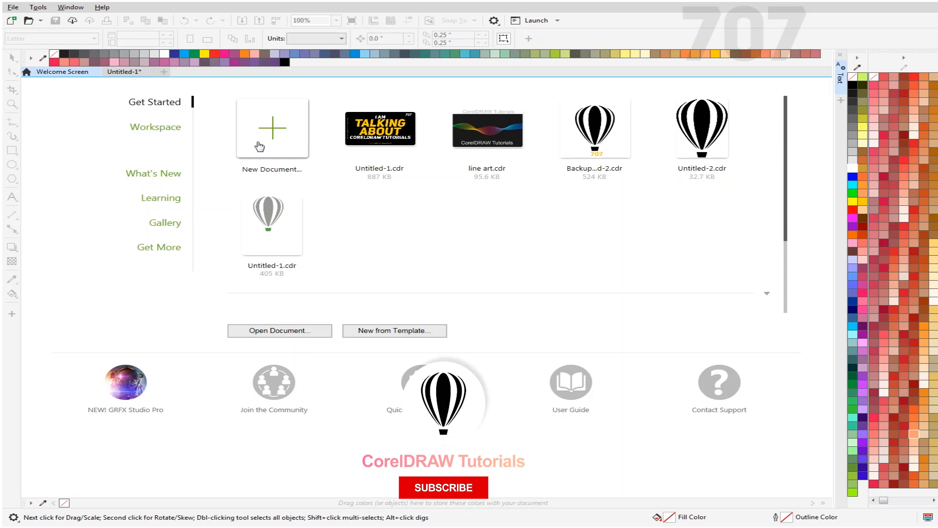
# Start a new document with pixel units, 1,280 px wide and 720 px high
pyautogui.click(266, 146)
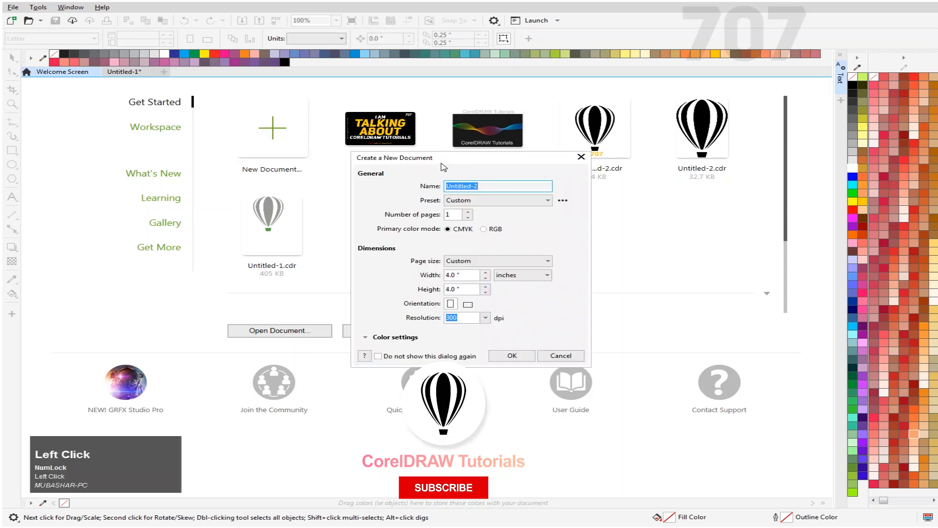
pyautogui.moveTo(444, 164); pyautogui.dragTo(361, 202)
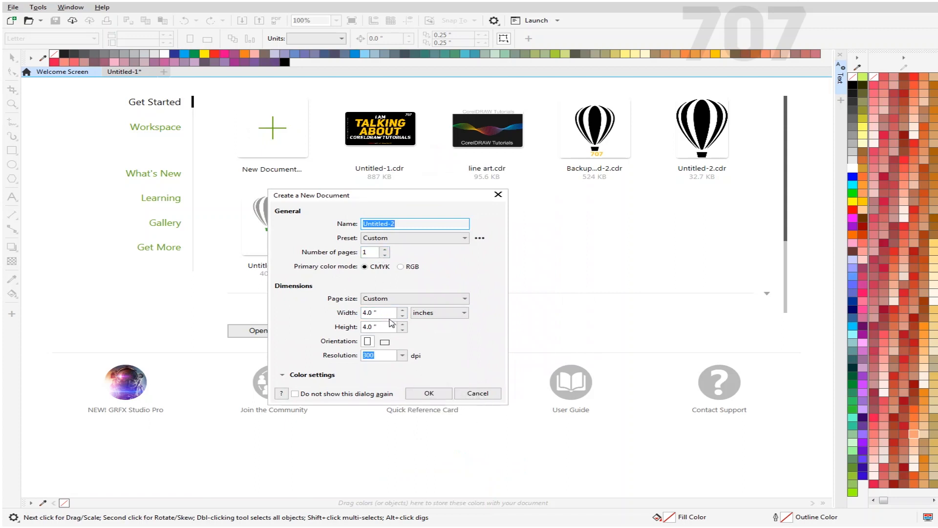
pyautogui.click(428, 318)
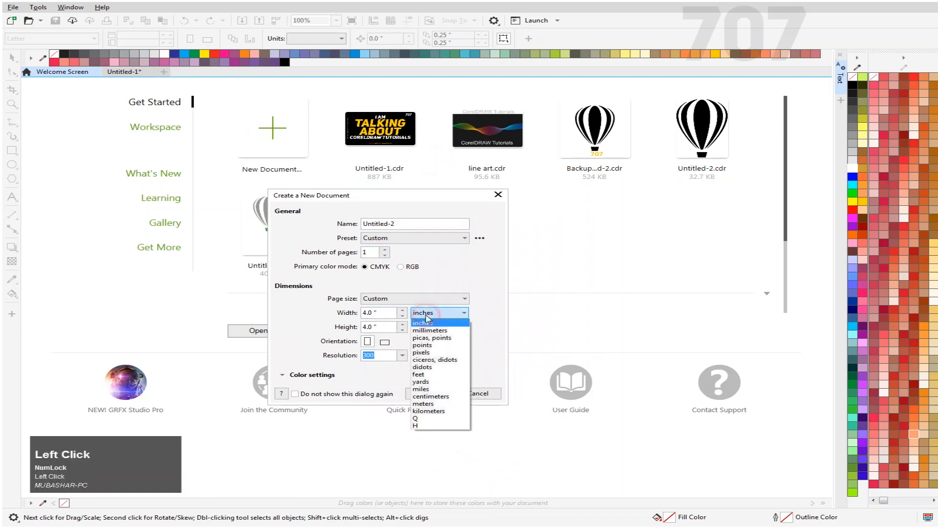
pyautogui.click(423, 351)
pyautogui.moveTo(393, 311); pyautogui.dragTo(353, 319)
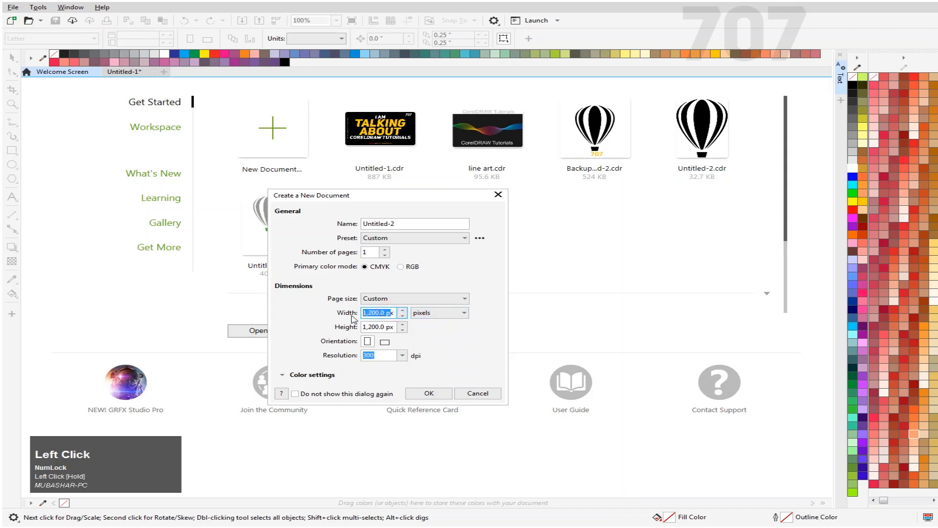
pyautogui.write('12')
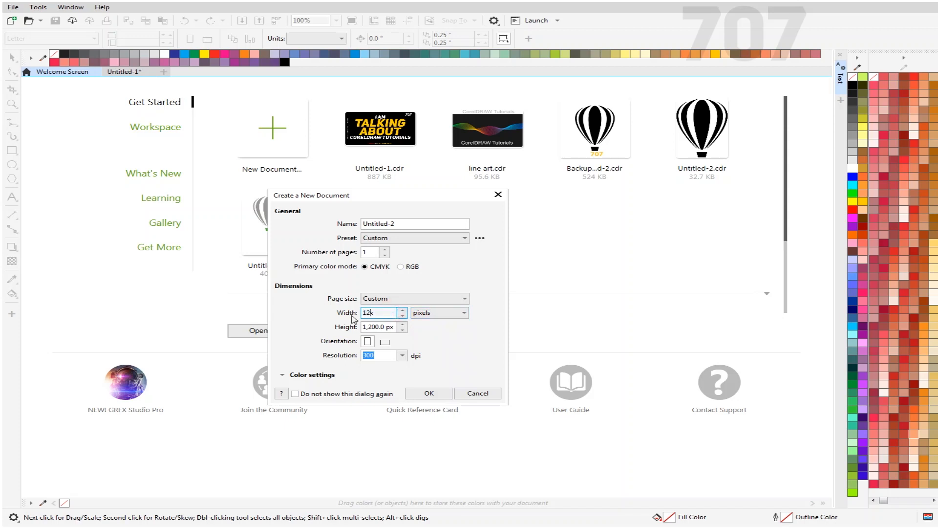
pyautogui.press('BackSpace')
pyautogui.press('BackSpace')
pyautogui.press('BackSpace')
pyautogui.write('1,280')
pyautogui.moveTo(395, 326); pyautogui.dragTo(328, 323)
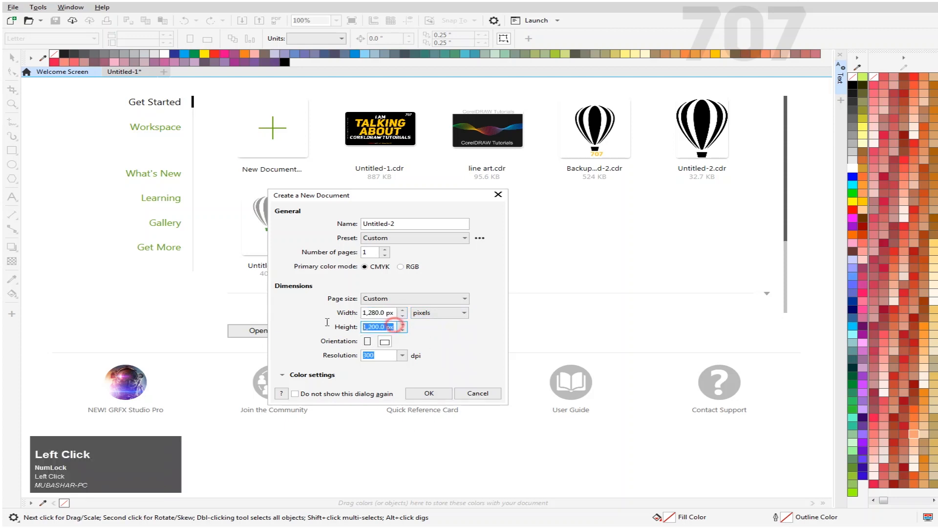
pyautogui.write('720')
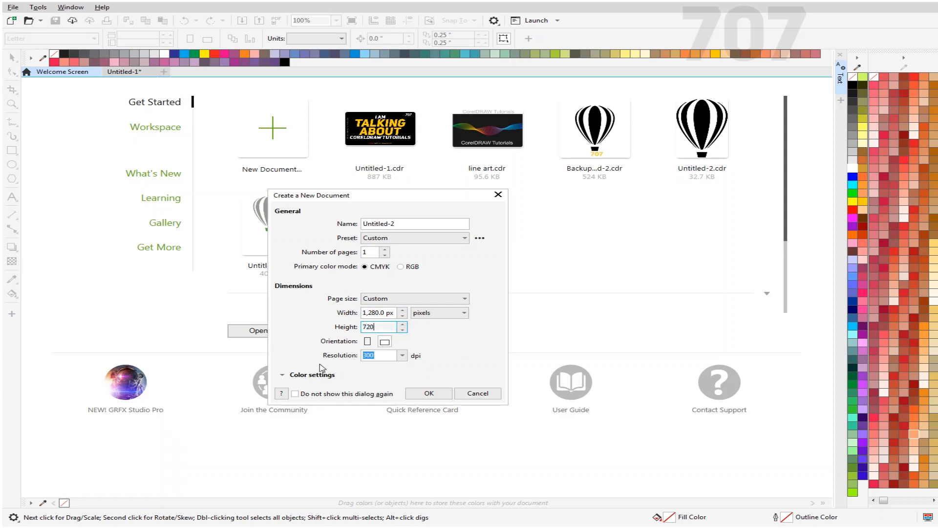
# Switch the new document's units to inches and create it
pyautogui.click(463, 365)
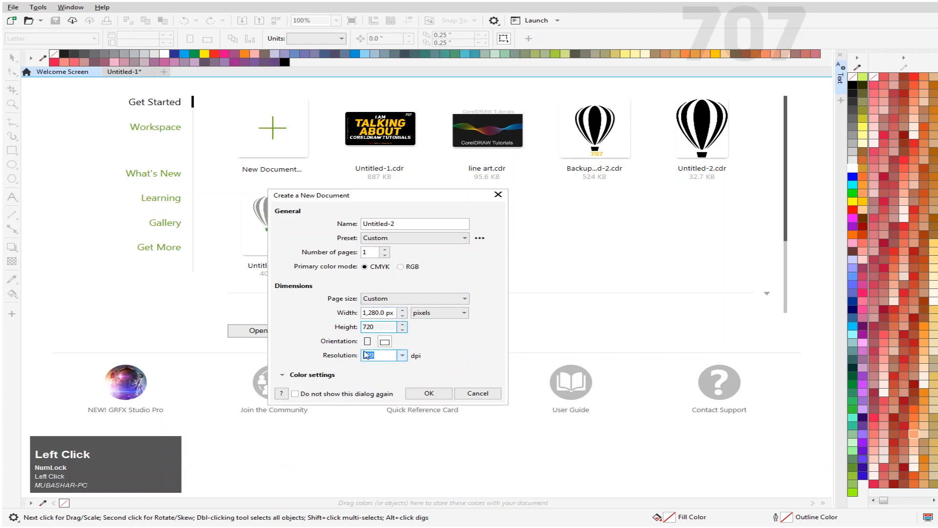
pyautogui.click(454, 333)
pyautogui.click(426, 314)
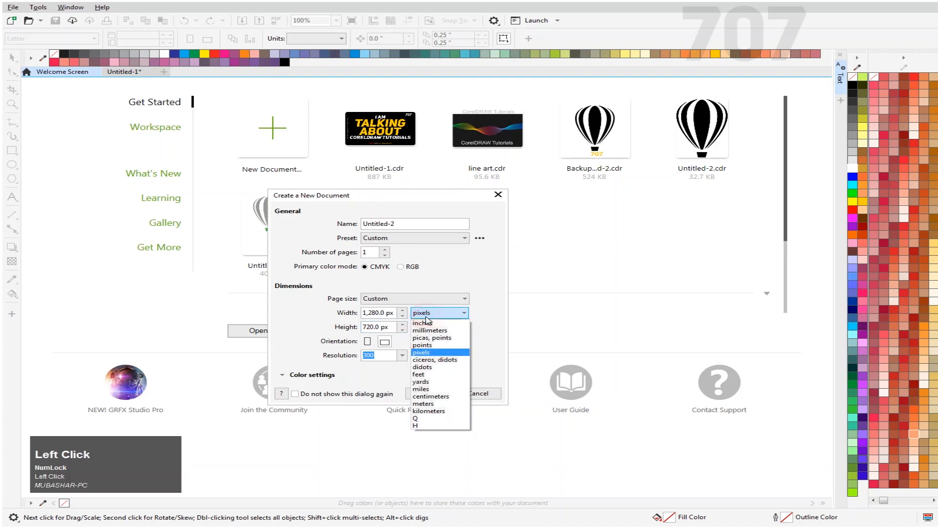
pyautogui.click(443, 323)
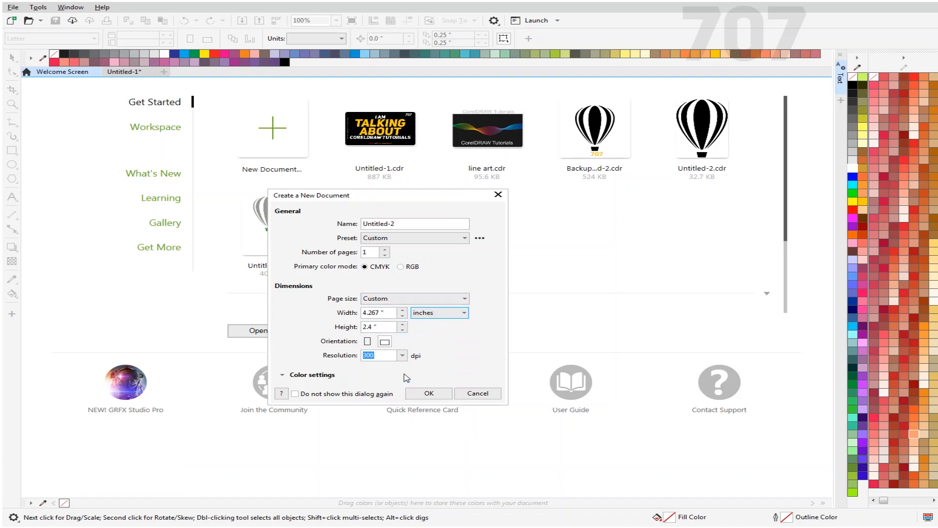
pyautogui.click(429, 392)
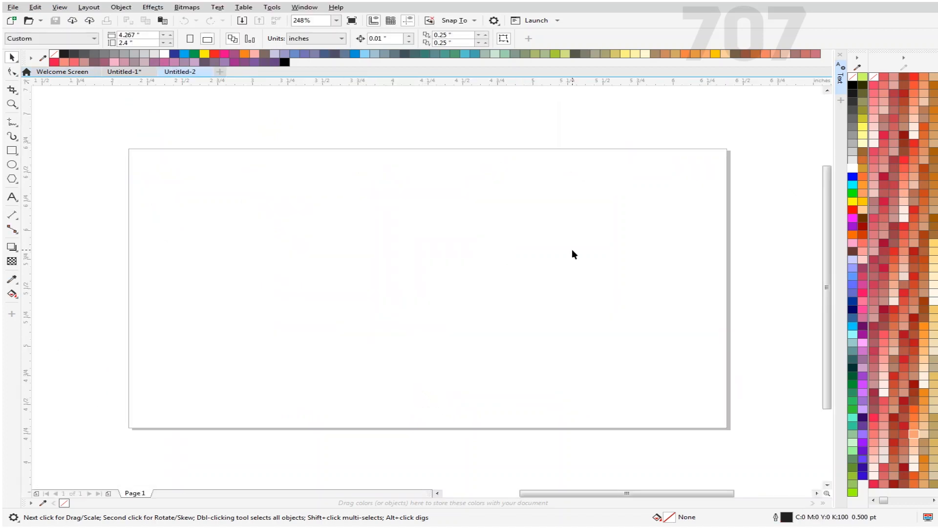
# Return to the Untitled-1 document and close the blank Untitled-2 document
pyautogui.click(129, 72)
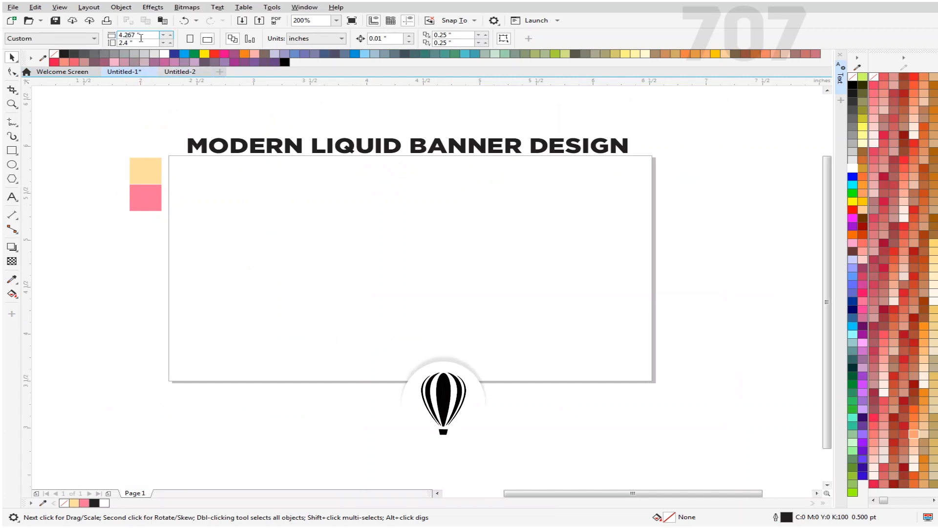
pyautogui.moveTo(306, 527)
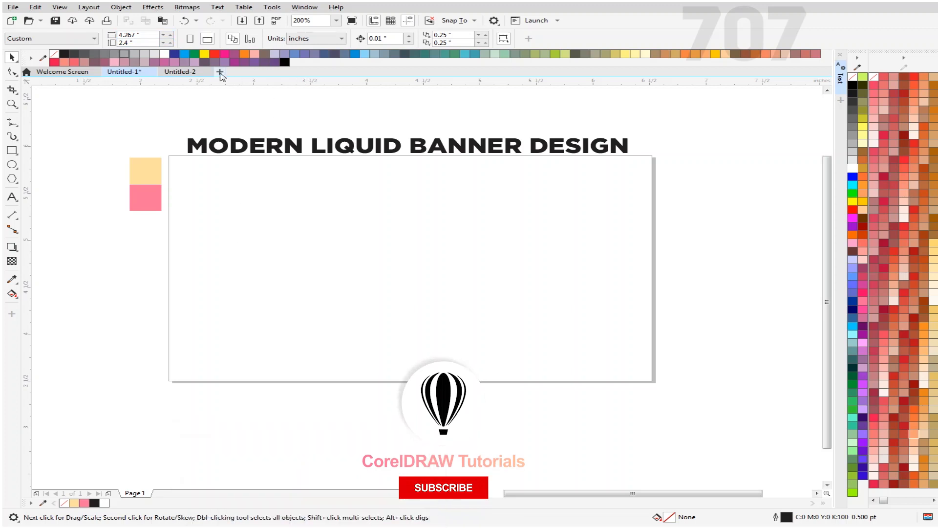
pyautogui.click(207, 72)
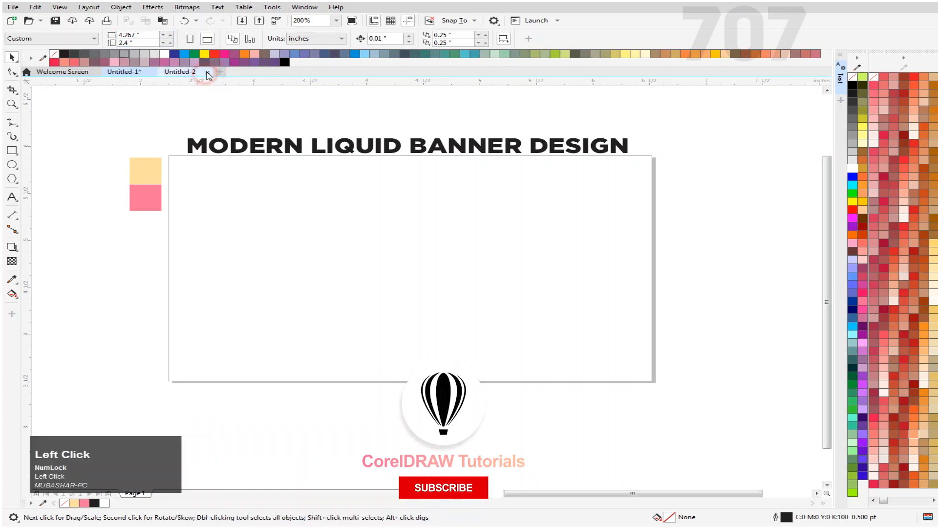
pyautogui.click(180, 315)
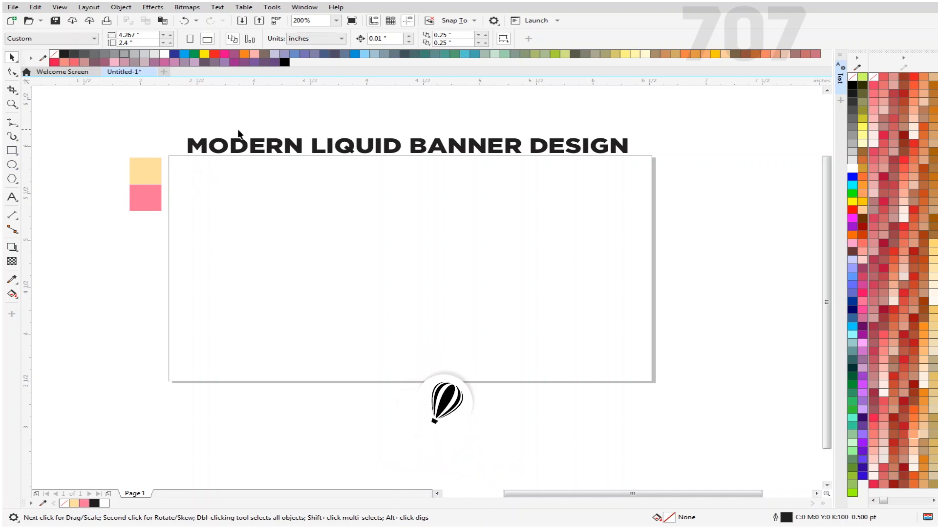
# Create a page-sized rectangle and apply a diagonal fountain fill from its upper-left to its lower-right corner
pyautogui.doubleClick(10, 152)
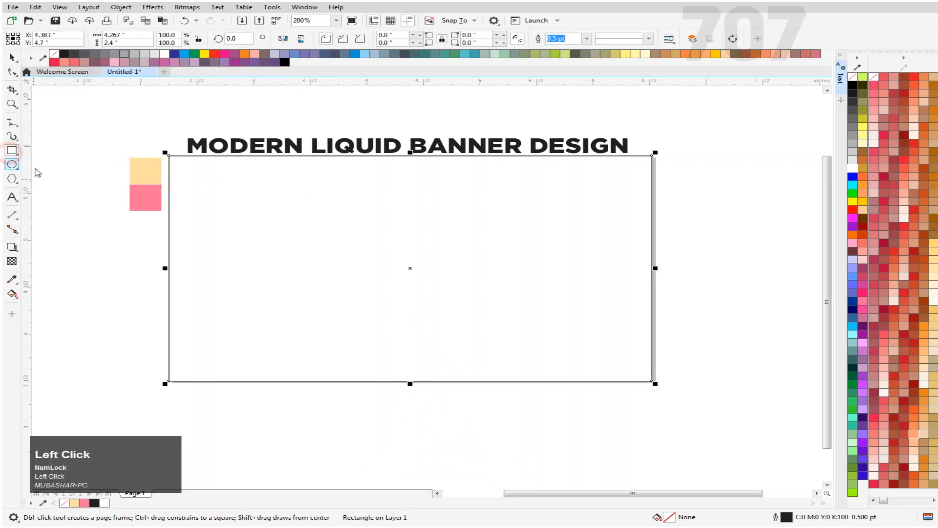
pyautogui.click(12, 58)
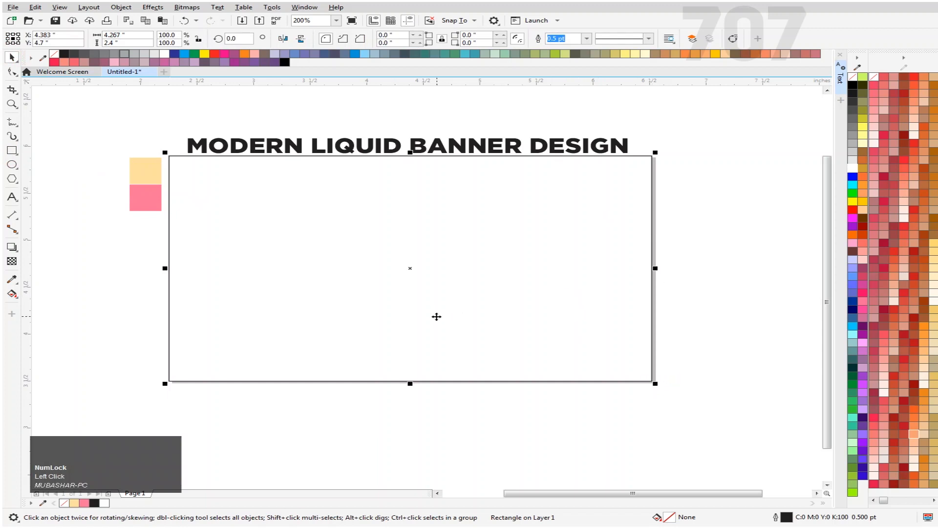
pyautogui.click(13, 298)
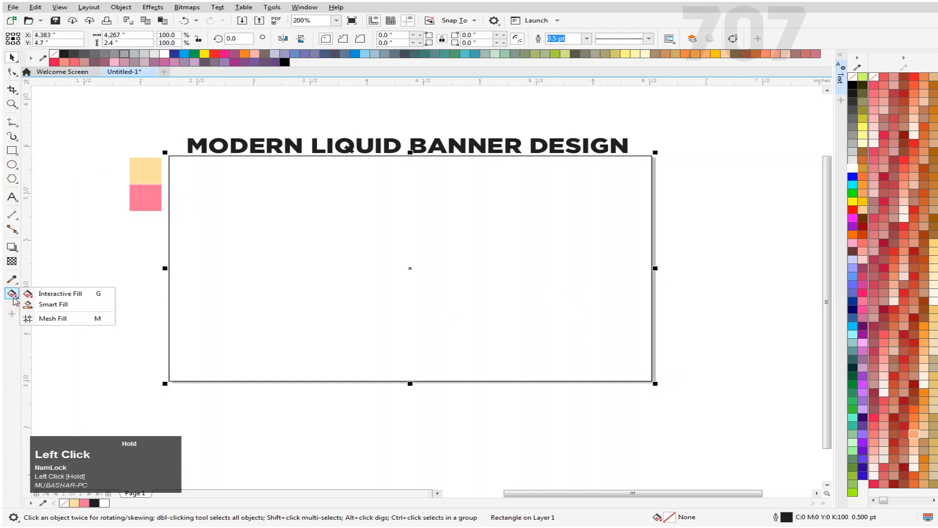
pyautogui.click(77, 295)
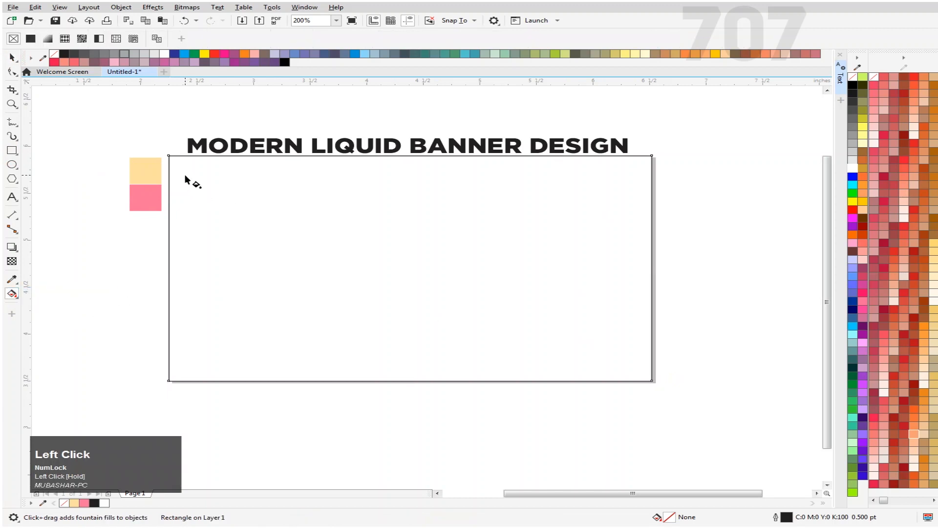
pyautogui.moveTo(167, 160); pyautogui.dragTo(655, 384)
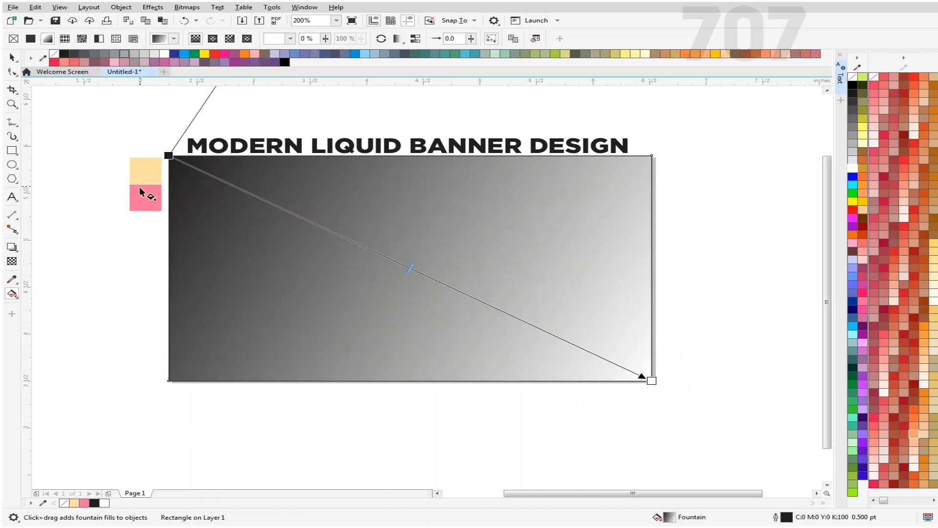
# Colour the rectangle's gradient light yellow (#FFE09F) at the upper-left node and pink (#FF729A) at the lower-right node
pyautogui.click(84, 503)
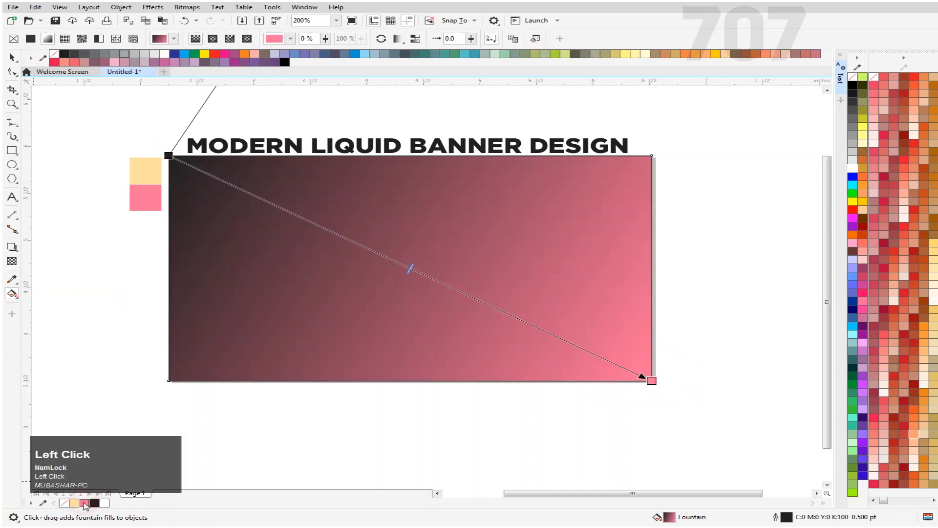
pyautogui.click(10, 58)
pyautogui.click(267, 196)
pyautogui.press('g')
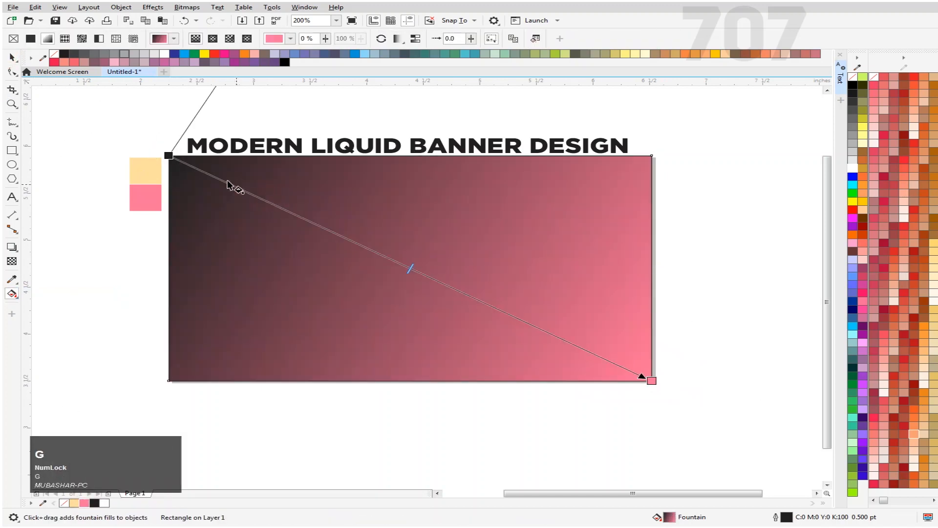
pyautogui.click(167, 155)
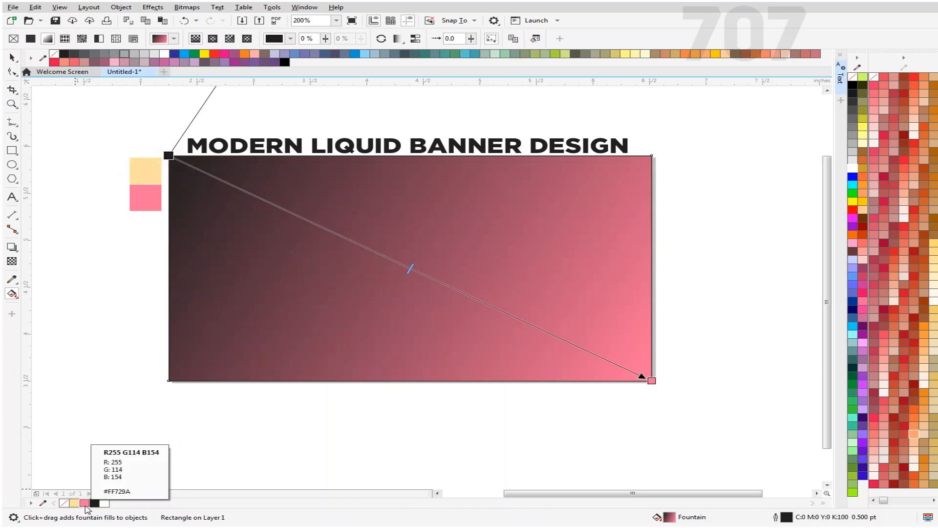
pyautogui.click(85, 503)
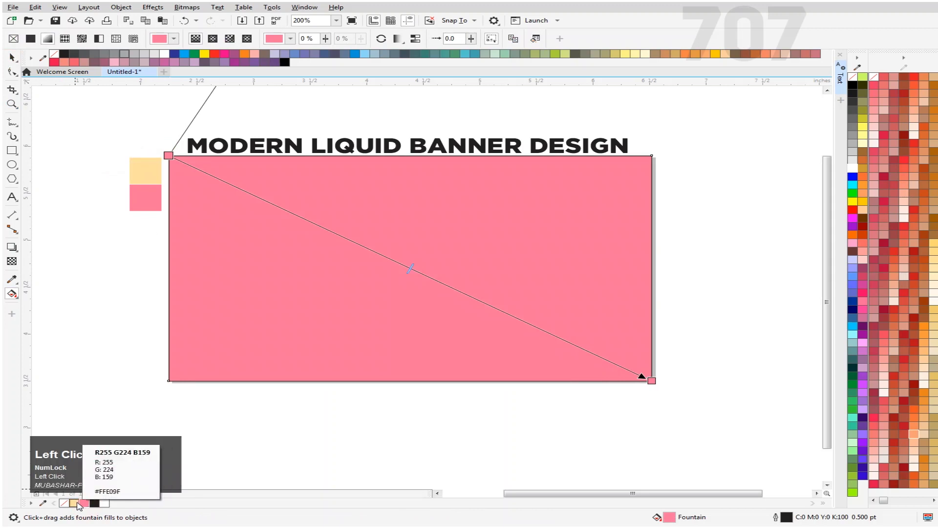
pyautogui.click(74, 503)
# Remove the outline from the gradient background rectangle and deselect it
pyautogui.click(12, 57)
pyautogui.click(61, 173)
pyautogui.click(351, 274)
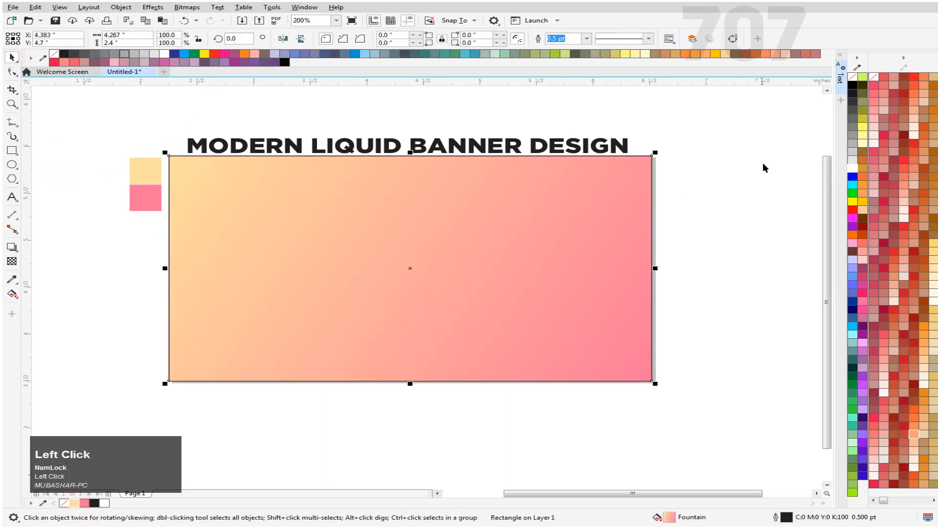
pyautogui.rightClick(855, 78)
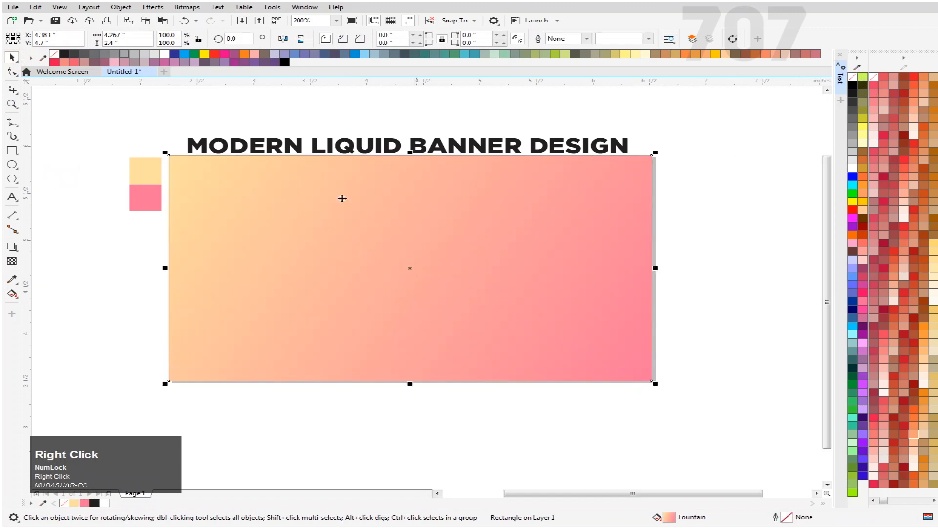
pyautogui.click(100, 123)
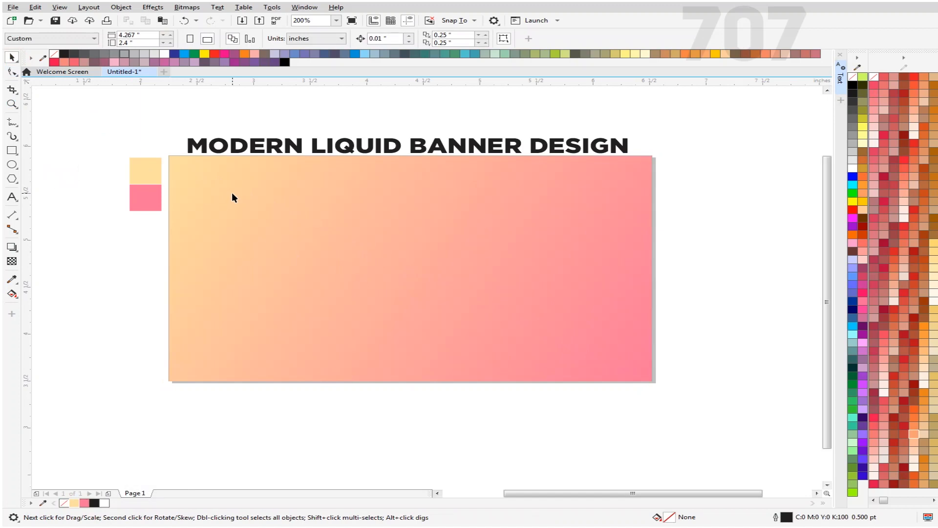
pyautogui.click(114, 217)
# Lock the gradient background rectangle in place
pyautogui.click(469, 178)
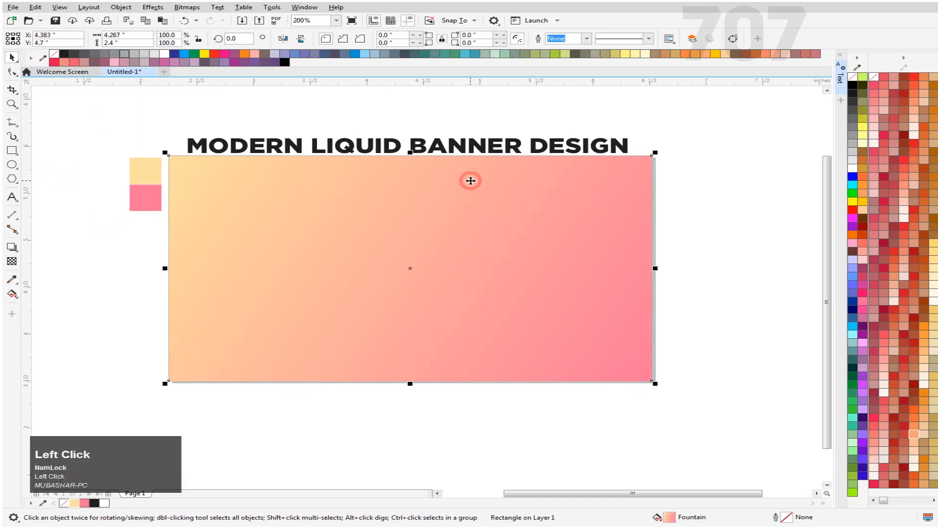
pyautogui.rightClick(380, 206)
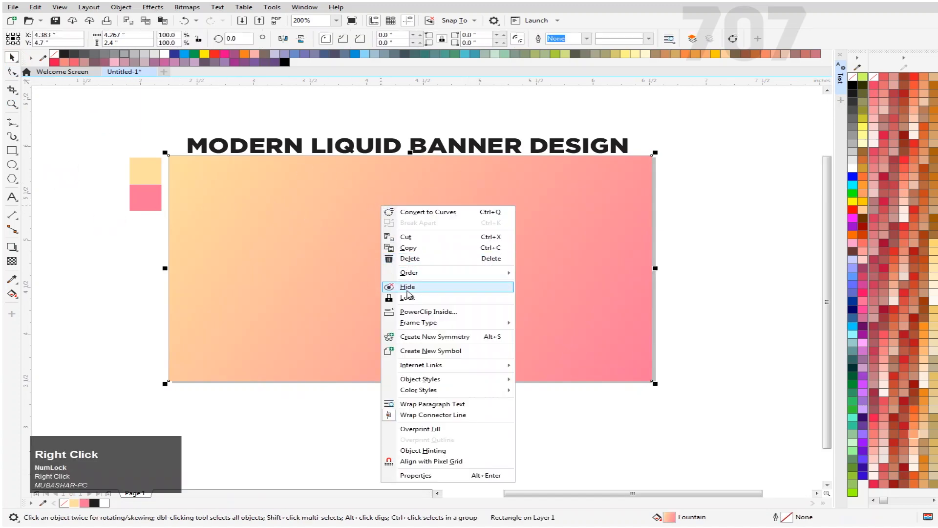
pyautogui.click(406, 294)
pyautogui.click(69, 291)
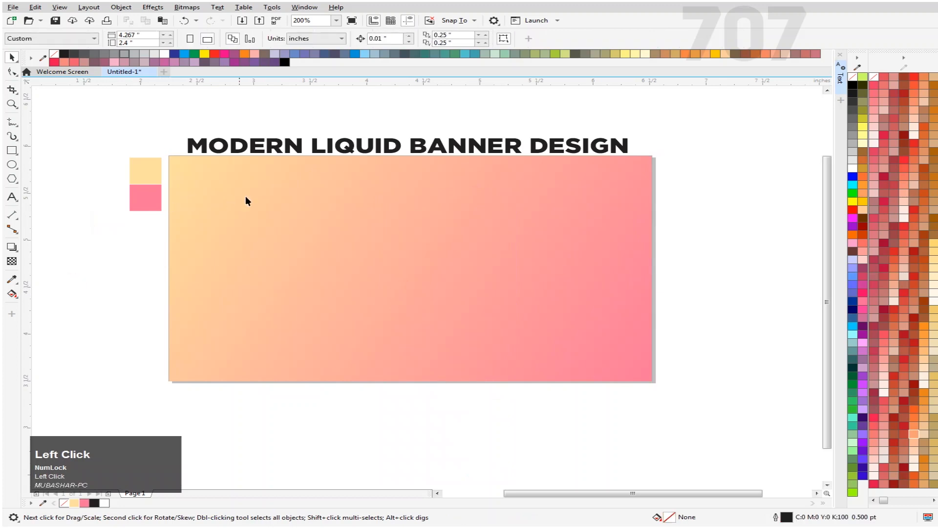
# Draw a circle about 1.79 inches in diameter and place it left of the banner's centre, within the page
pyautogui.click(11, 165)
pyautogui.moveTo(349, 231); pyautogui.dragTo(555, 402)
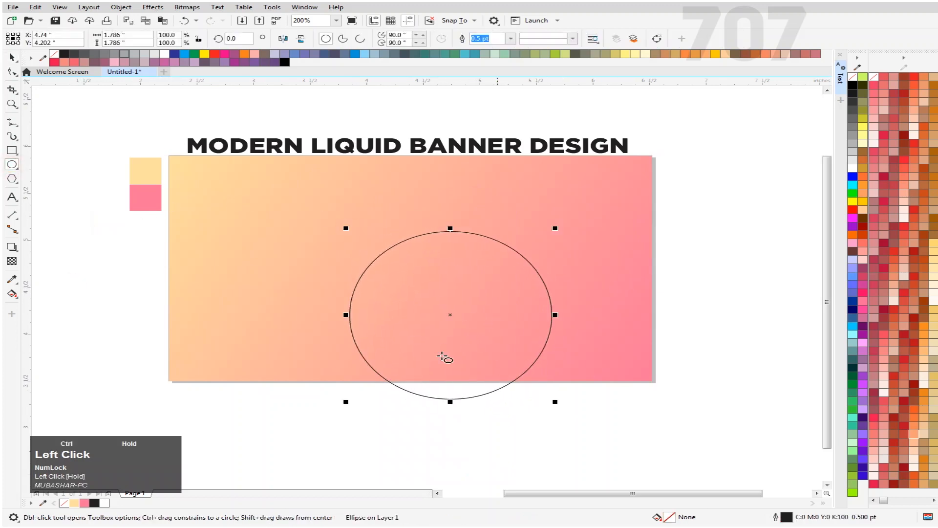
pyautogui.click(12, 57)
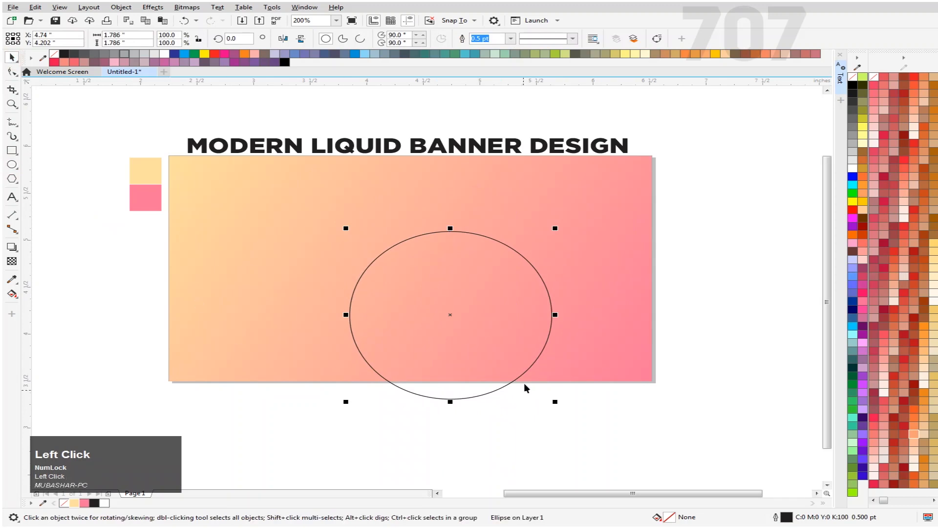
pyautogui.moveTo(530, 323); pyautogui.dragTo(435, 299)
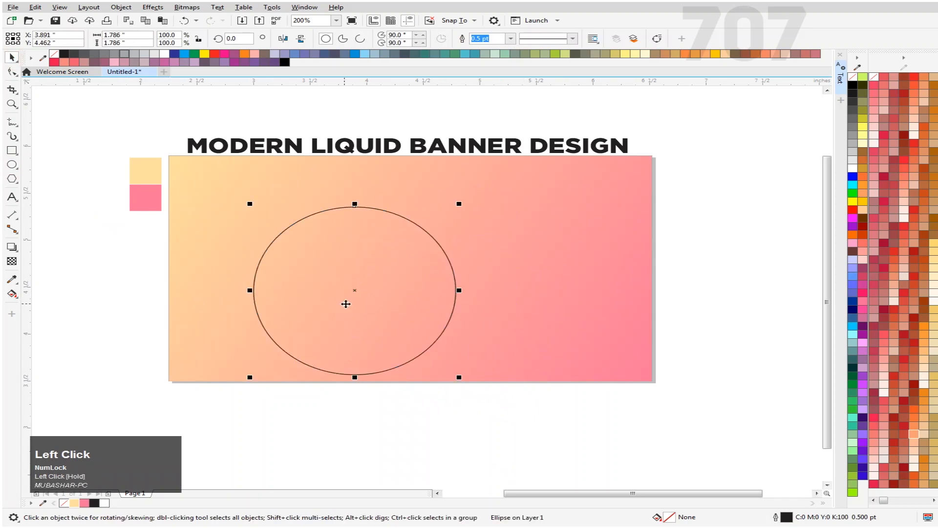
# Convert the circle to curves
pyautogui.rightClick(345, 304)
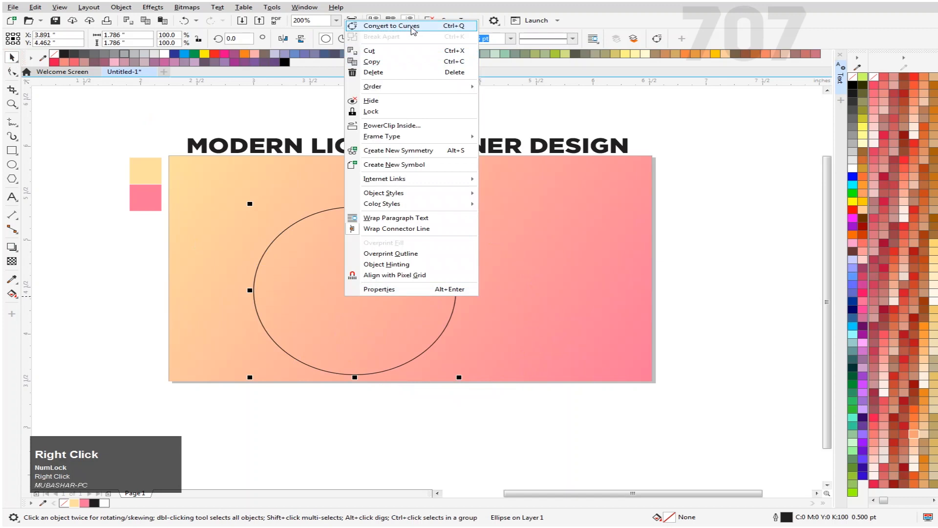
pyautogui.rightClick(356, 324)
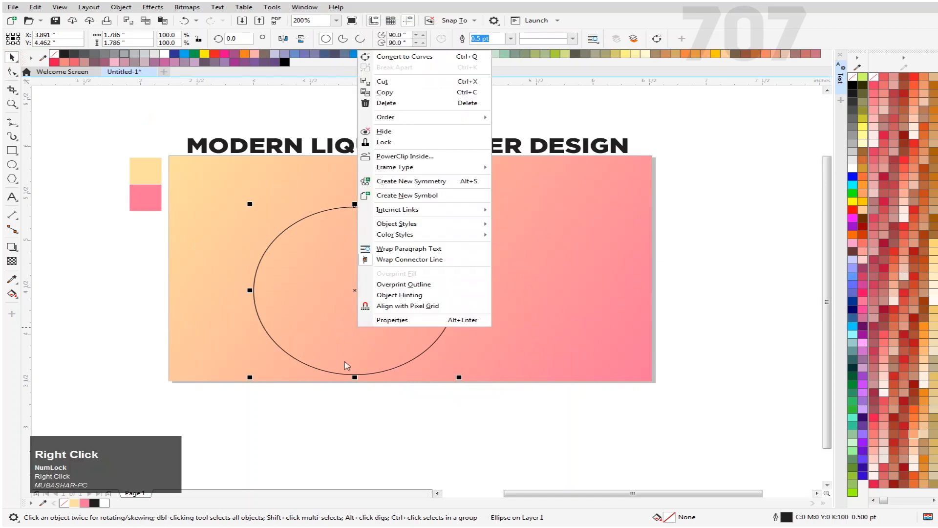
pyautogui.rightClick(350, 227)
pyautogui.rightClick(353, 226)
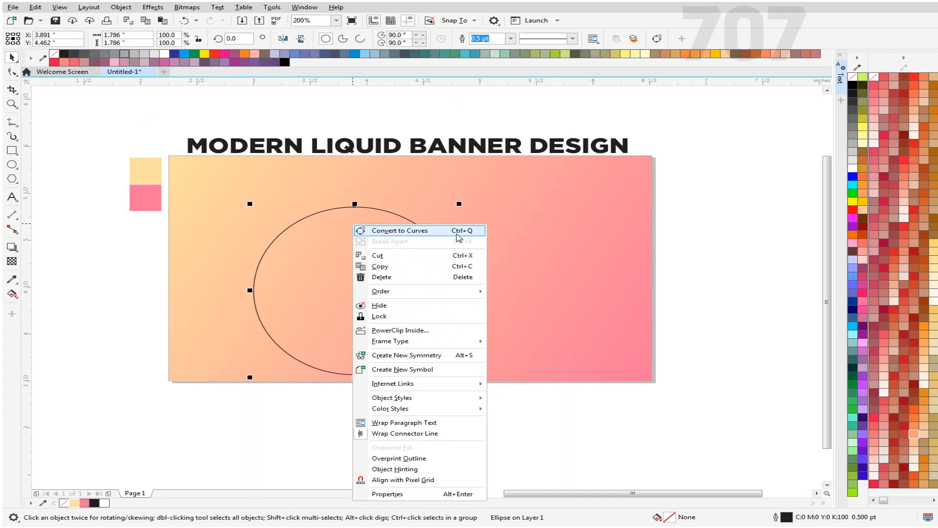
pyautogui.click(457, 233)
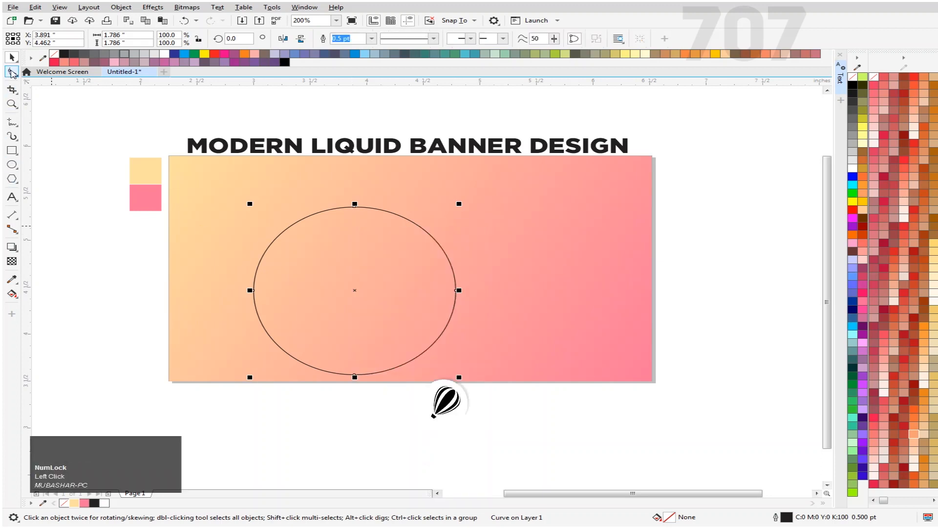
# Pull the circle's right-hand node inward to about its centre, forming a concave liquid shape about 1.11 inches wide
pyautogui.click(13, 72)
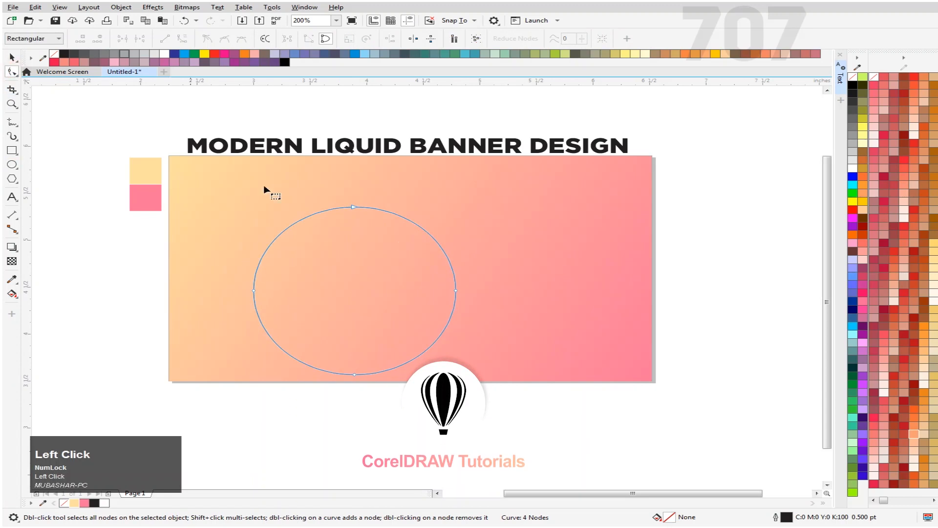
pyautogui.moveTo(541, 279); pyautogui.dragTo(358, 289)
pyautogui.click(11, 53)
pyautogui.click(59, 209)
pyautogui.doubleClick(329, 277)
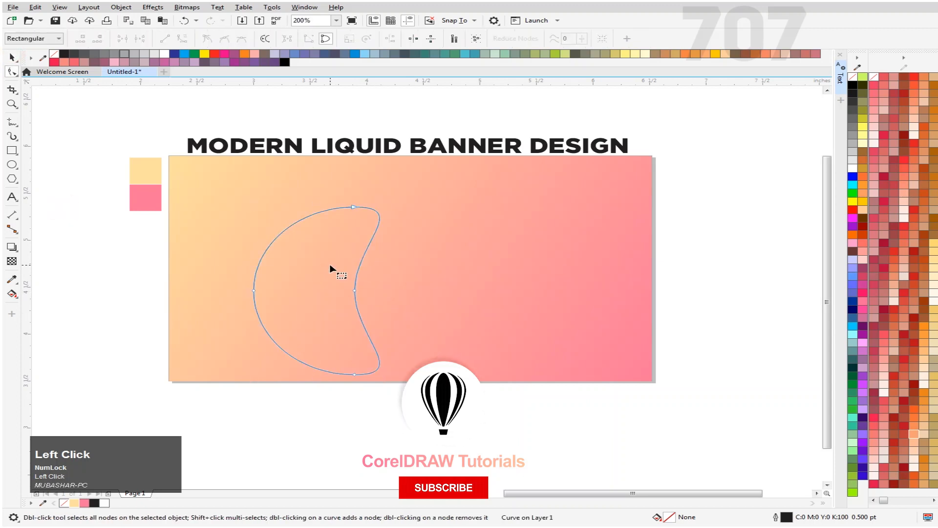
pyautogui.click(12, 57)
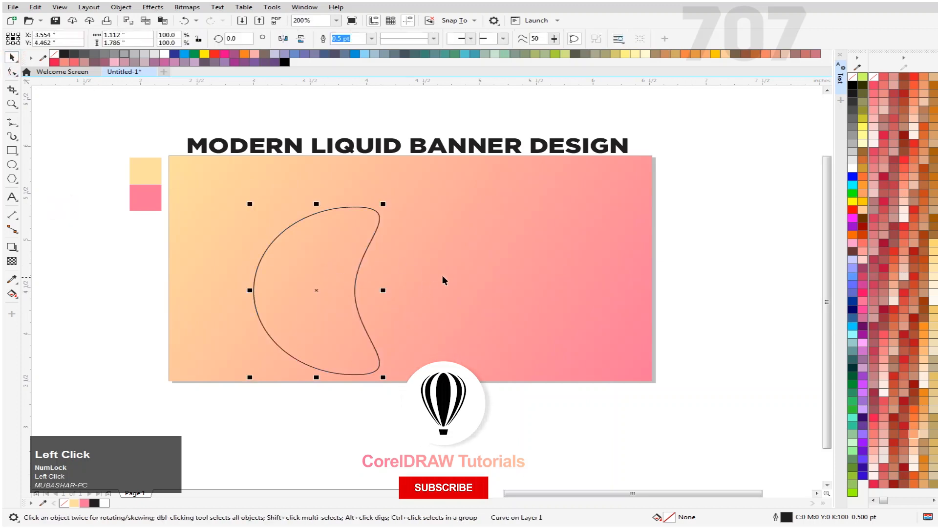
# Rotate the liquid shape to 195 degrees so its curved side faces right
pyautogui.click(355, 243)
pyautogui.moveTo(383, 204); pyautogui.dragTo(264, 384)
pyautogui.click(12, 57)
pyautogui.click(49, 277)
pyautogui.click(337, 283)
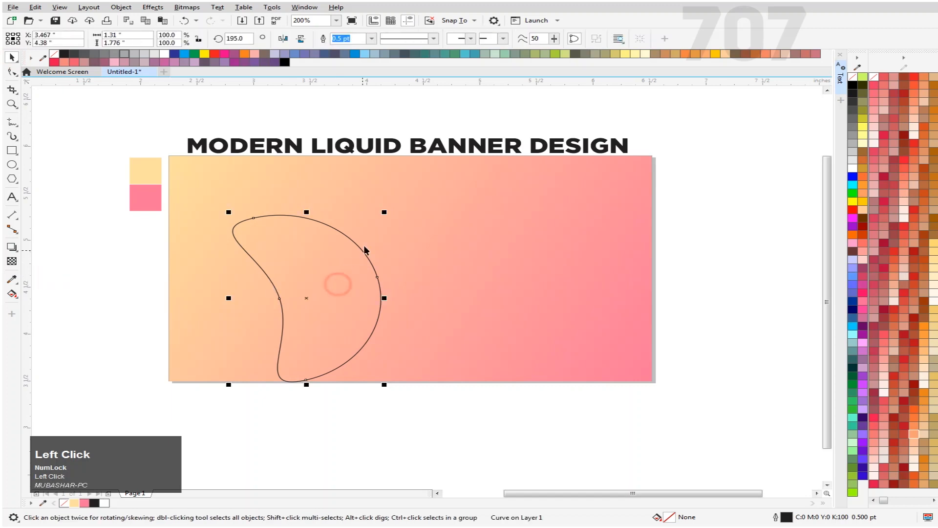
# Scale the liquid shape up to about 142%, roughly 1.86 by 2.52 inches, and place it over the banner's left edge
pyautogui.moveTo(384, 212); pyautogui.dragTo(415, 176)
pyautogui.moveTo(377, 245); pyautogui.dragTo(322, 223)
pyautogui.moveTo(304, 266); pyautogui.dragTo(311, 269)
pyautogui.click(113, 308)
pyautogui.click(291, 294)
# Unlock the gradient background rectangle and deselect it
pyautogui.keyDown('shift'); pyautogui.rightClick(343, 250); pyautogui.keyUp('shift')
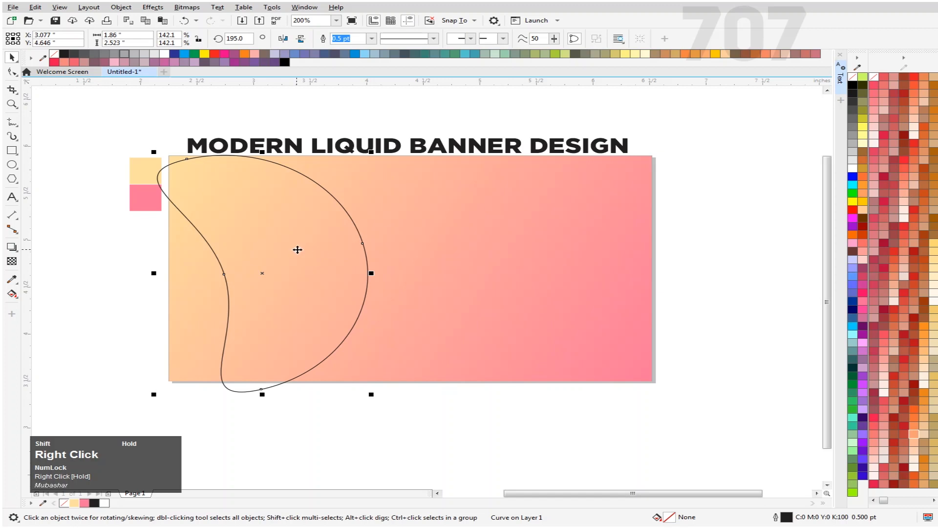
pyautogui.click(534, 382)
pyautogui.rightClick(518, 266)
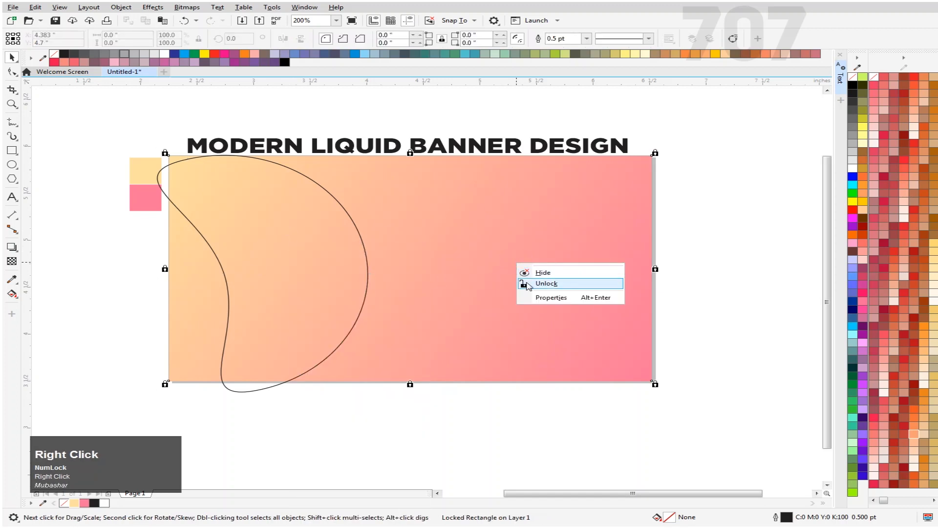
pyautogui.click(527, 283)
pyautogui.click(710, 230)
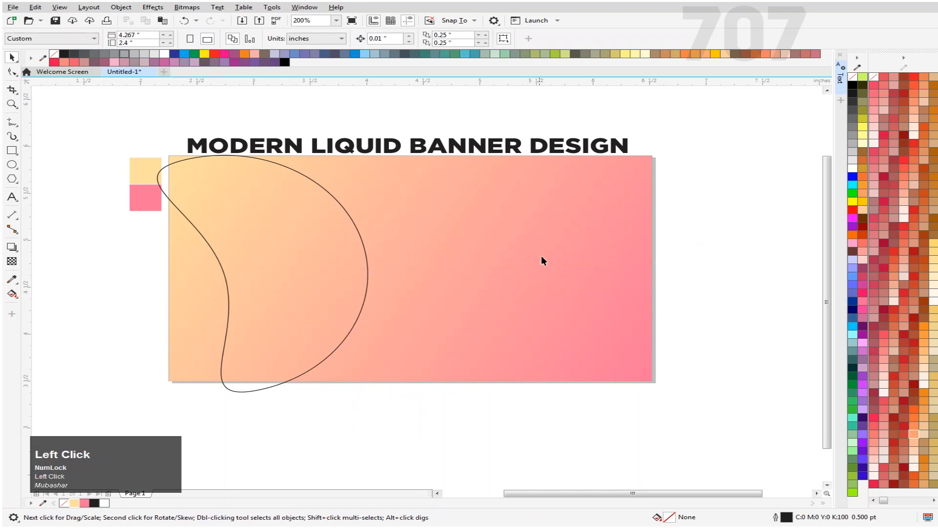
pyautogui.press('shift')
pyautogui.rightClick(514, 248)
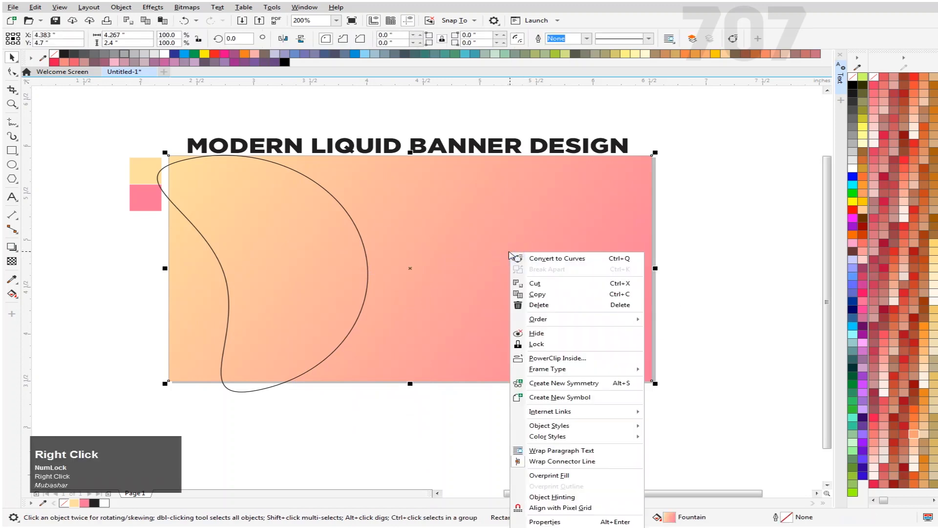
pyautogui.click(745, 230)
pyautogui.moveTo(606, 239); pyautogui.dragTo(580, 248)
pyautogui.hotkey('ctrl', 'z')
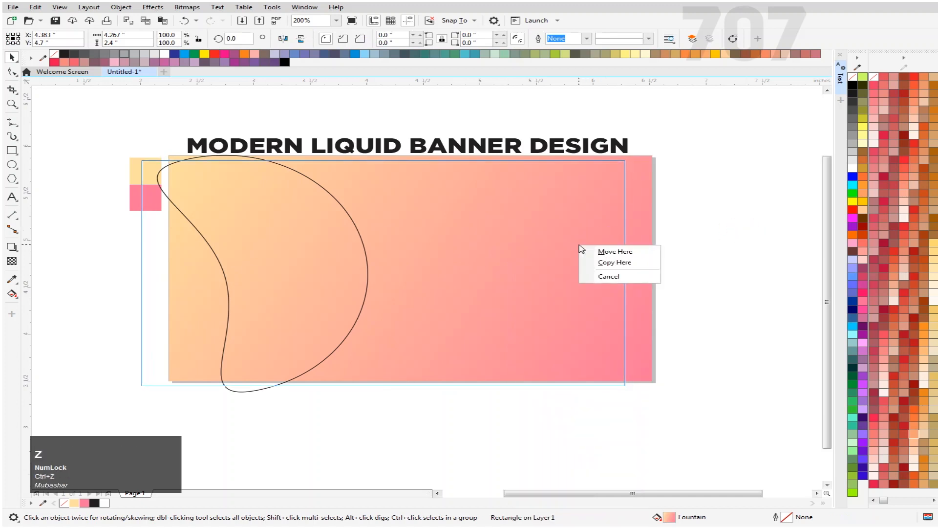
# Try copying the background rectangle's gradient fill onto the liquid shape, and undo the copy
pyautogui.click(503, 453)
pyautogui.moveTo(604, 264); pyautogui.dragTo(556, 271)
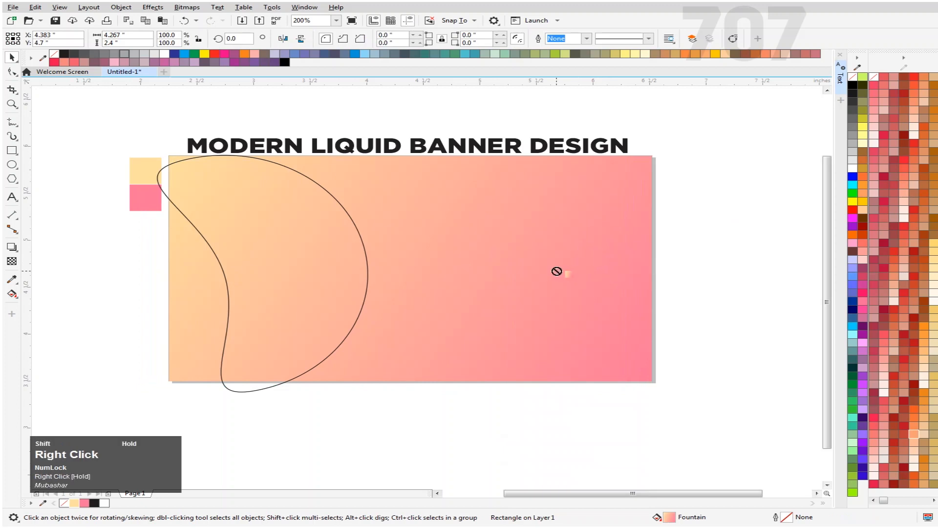
pyautogui.moveTo(366, 286); pyautogui.dragTo(276, 263)
pyautogui.moveTo(279, 251); pyautogui.dragTo(278, 252)
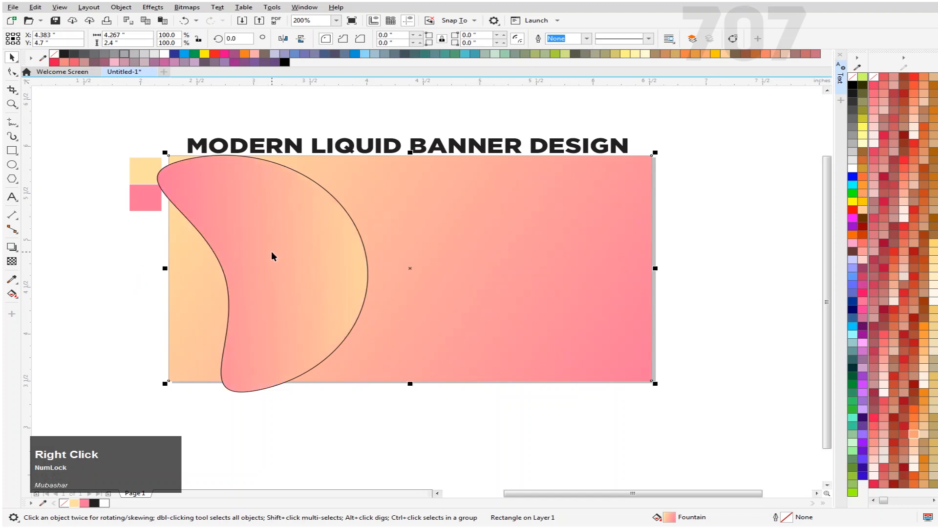
pyautogui.hotkey('ctrl', 'z')
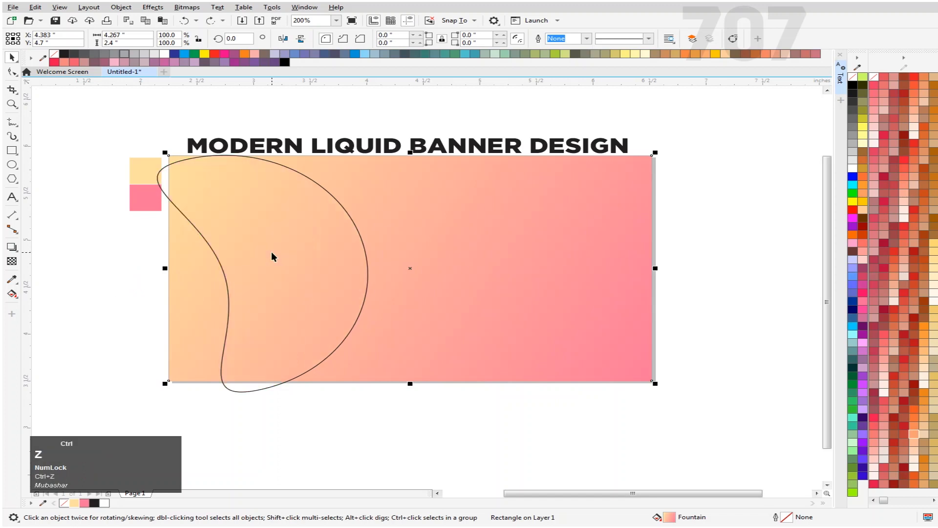
# Use the Attributes Eyedropper to apply the background rectangle's gradient and no-outline setting to the liquid shape
pyautogui.click(77, 283)
pyautogui.click(9, 283)
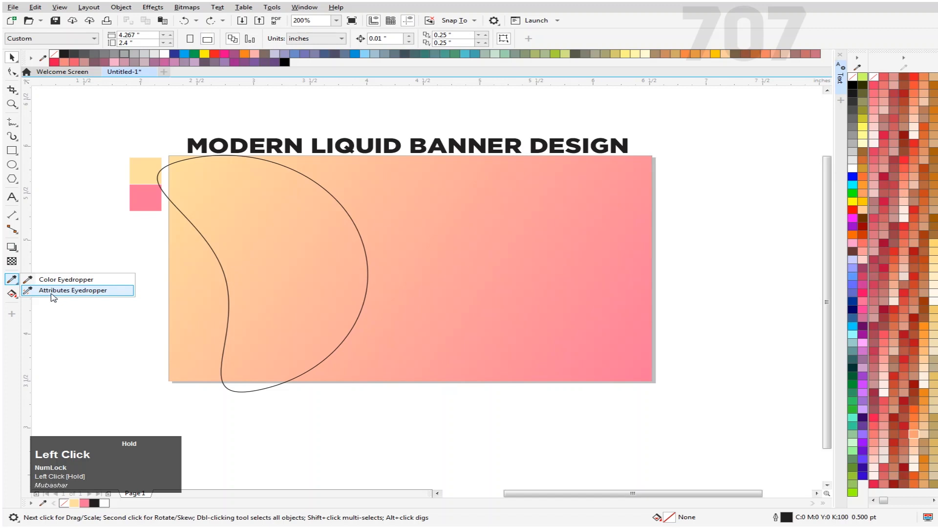
pyautogui.click(73, 290)
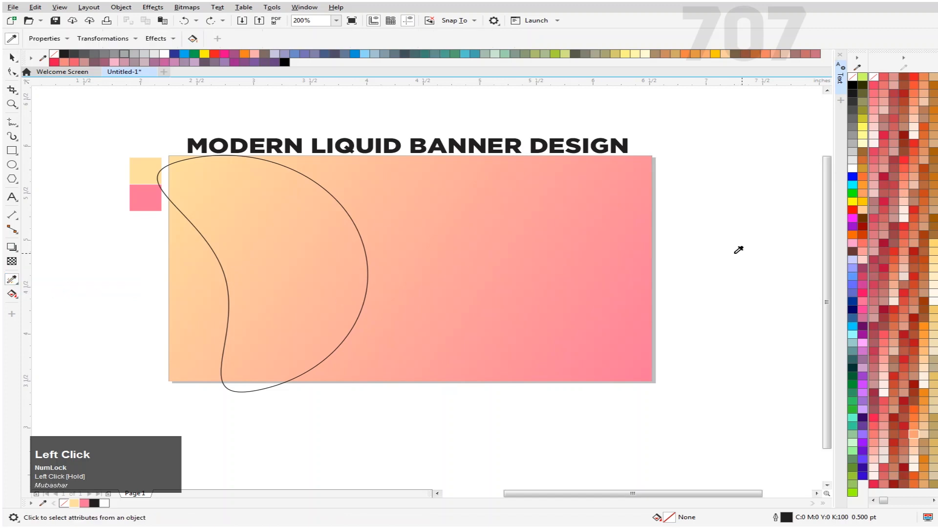
pyautogui.click(525, 244)
pyautogui.click(305, 255)
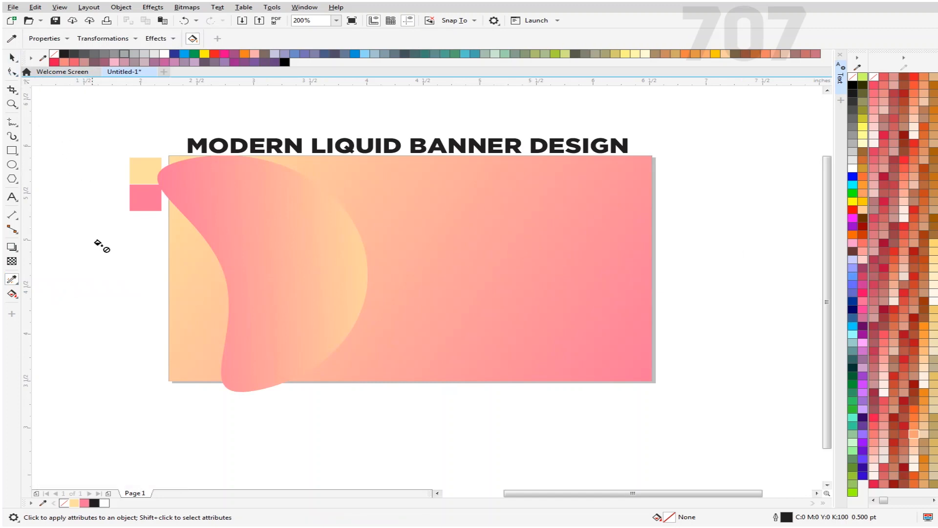
pyautogui.click(11, 59)
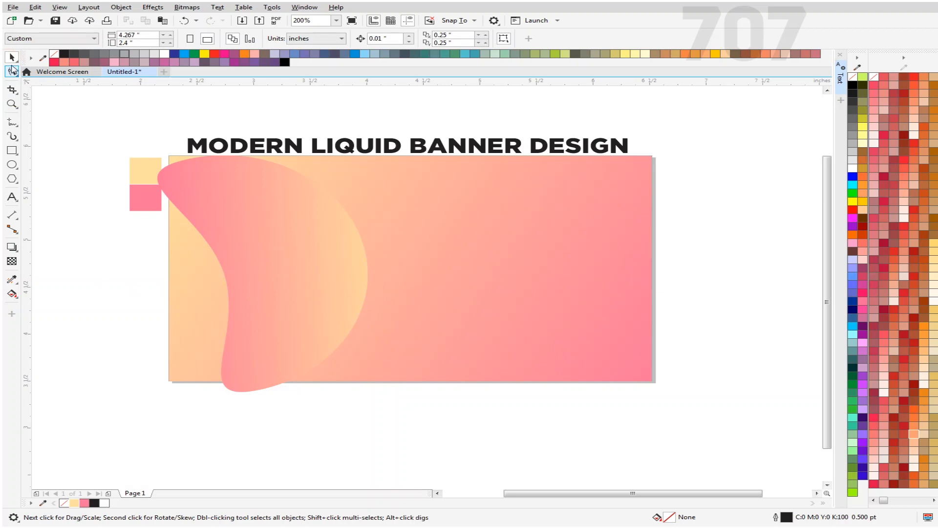
pyautogui.click(70, 146)
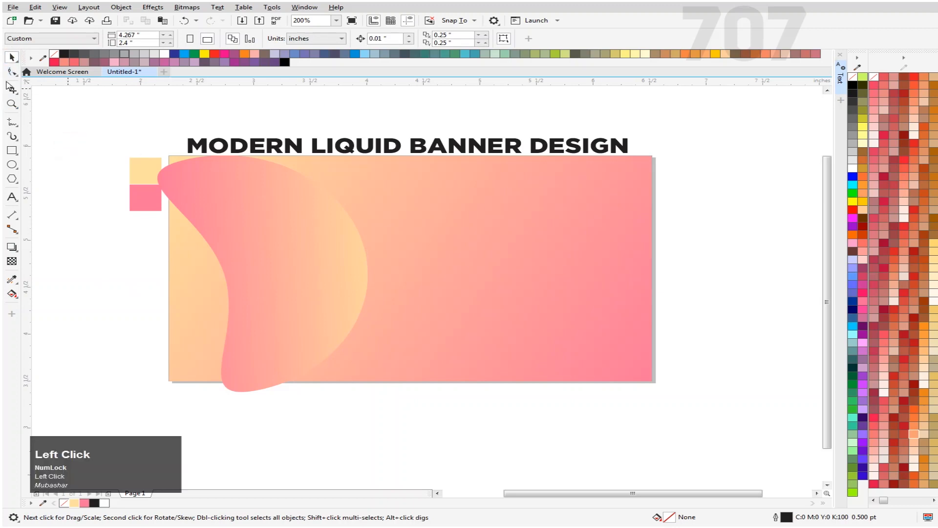
# Duplicate the liquid shape with a slight offset to the right and fill the copy with white
pyautogui.click(304, 270)
pyautogui.moveTo(286, 274); pyautogui.dragTo(305, 278)
pyautogui.rightClick(299, 268)
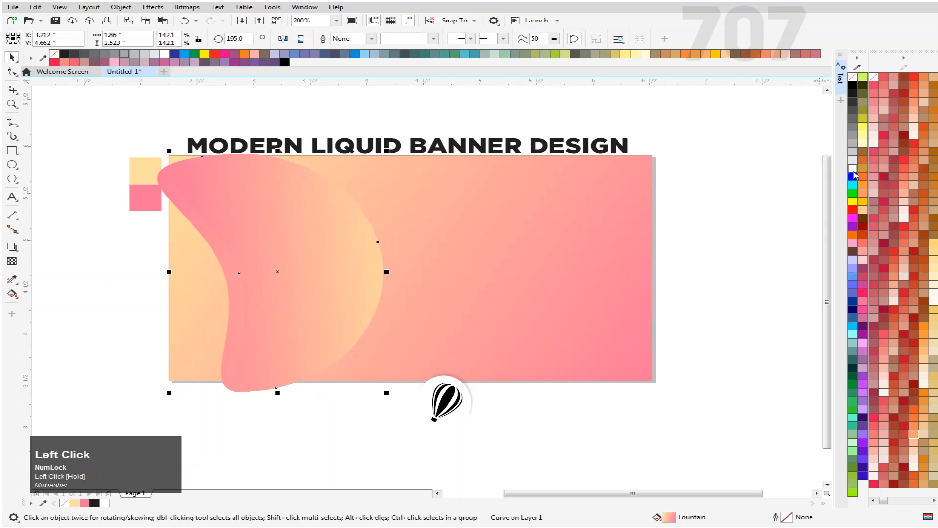
pyautogui.click(854, 169)
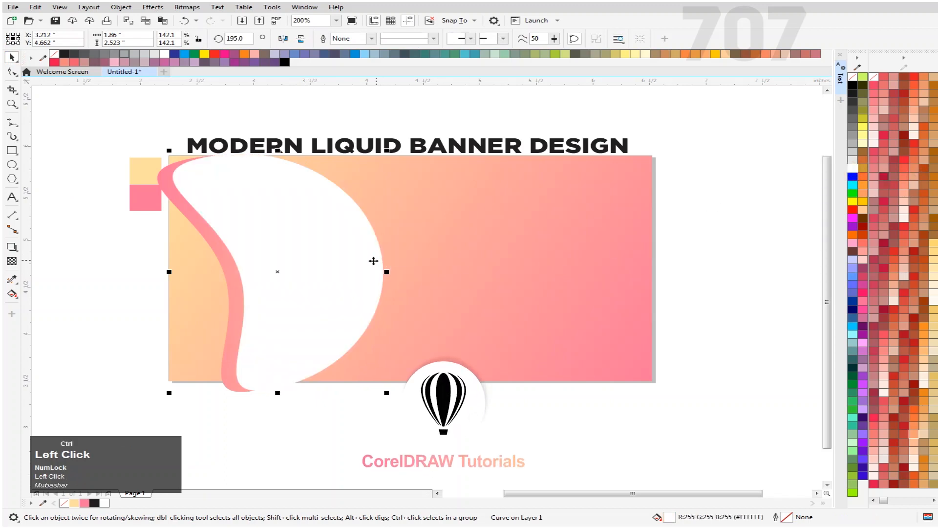
# Send the white copy back one level, behind the gradient liquid shape, and deselect it
pyautogui.rightClick(310, 265)
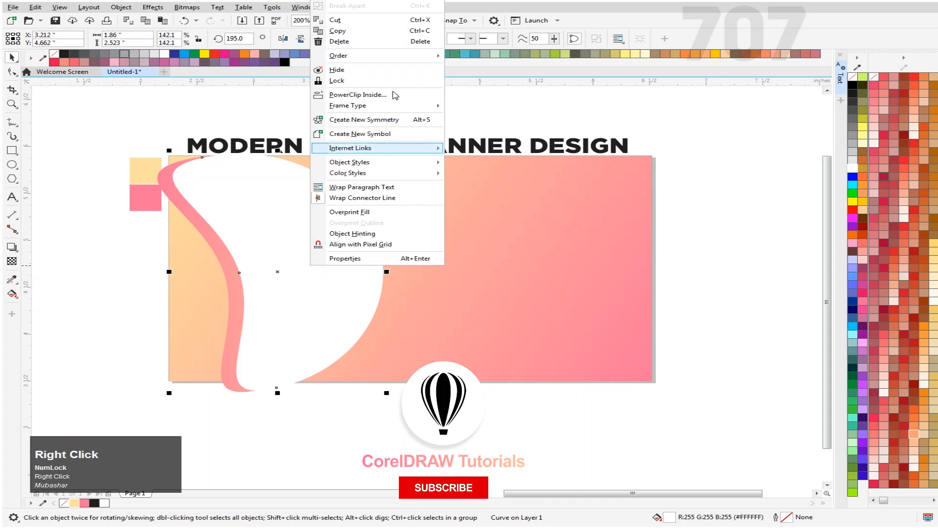
pyautogui.moveTo(425, 56)
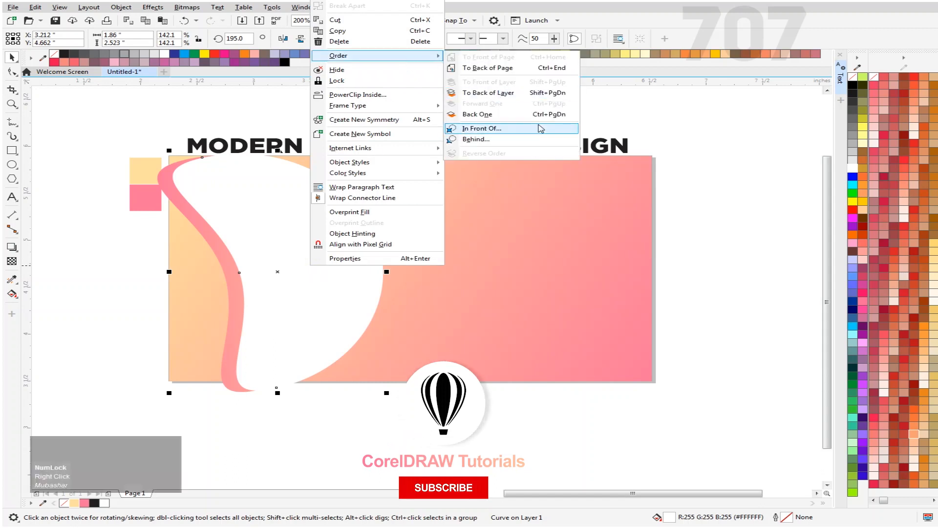
pyautogui.click(542, 116)
pyautogui.click(399, 442)
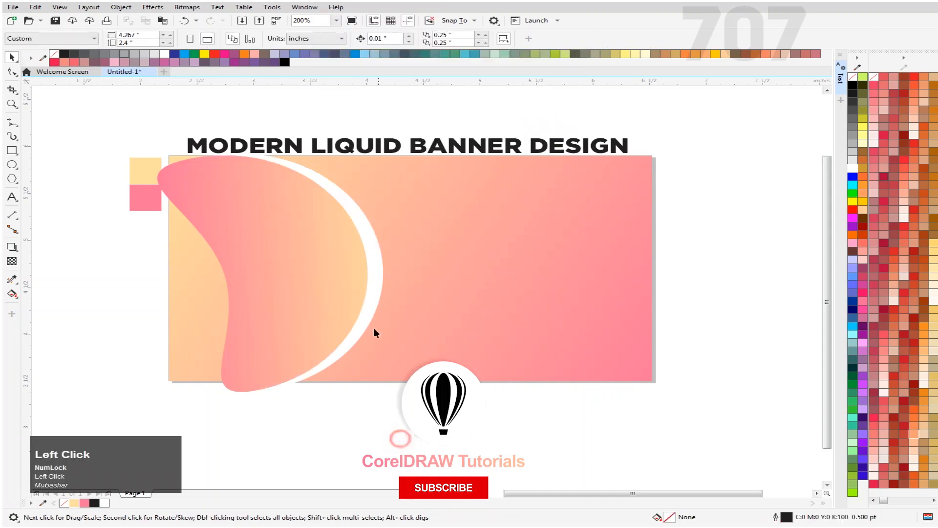
# Nudge the white copy 0.06 inches to the left to narrow its exposed rim
pyautogui.click(378, 272)
pyautogui.press('Left')
pyautogui.press('Left')
pyautogui.press('Left')
pyautogui.press('Left')
pyautogui.press('Left')
pyautogui.press('Left')
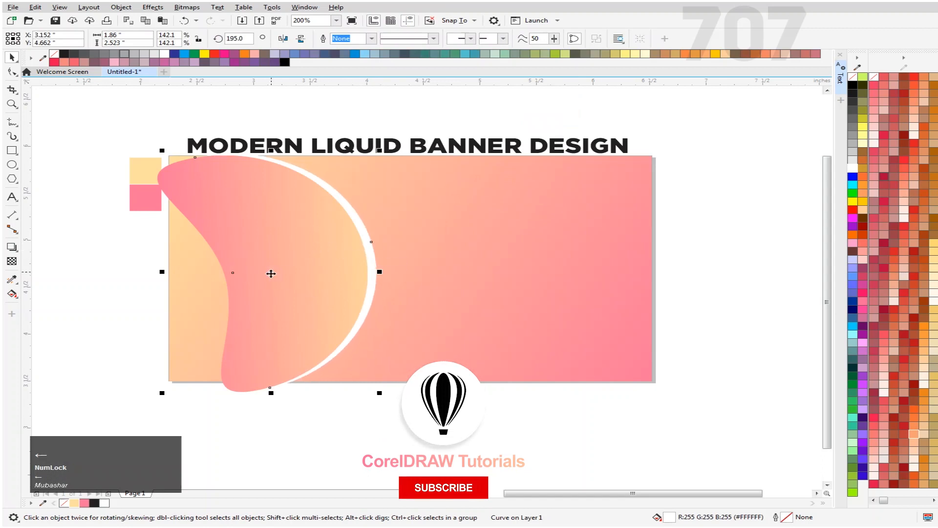
# Rotate the white copy to about 186.6 degrees and shift it left by about 0.06 inches behind the gradient shape
pyautogui.click(272, 273)
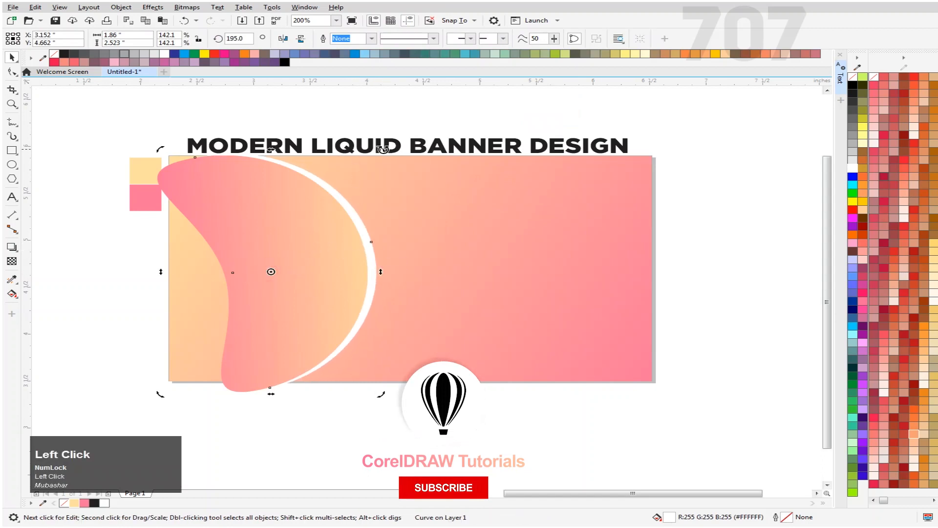
pyautogui.moveTo(385, 149); pyautogui.dragTo(405, 157)
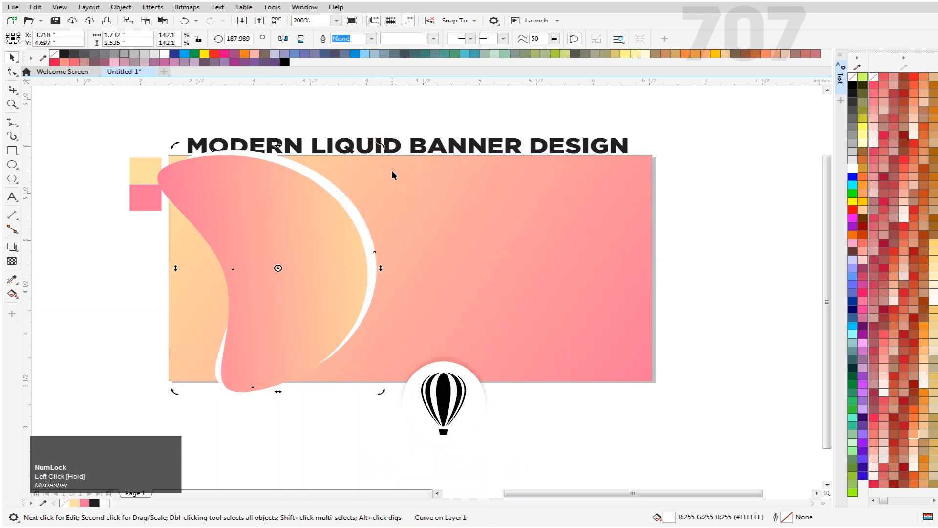
pyautogui.moveTo(382, 146); pyautogui.dragTo(385, 148)
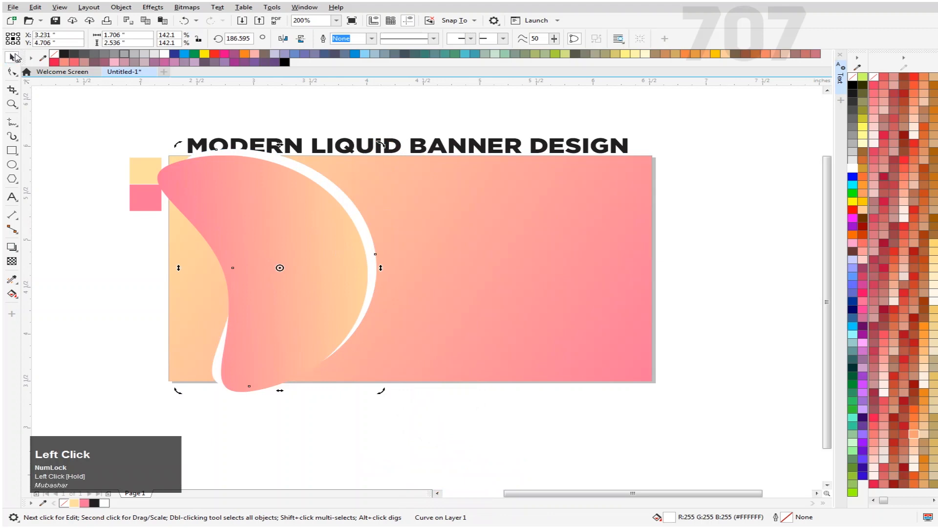
pyautogui.click(93, 230)
pyautogui.moveTo(345, 203); pyautogui.dragTo(342, 204)
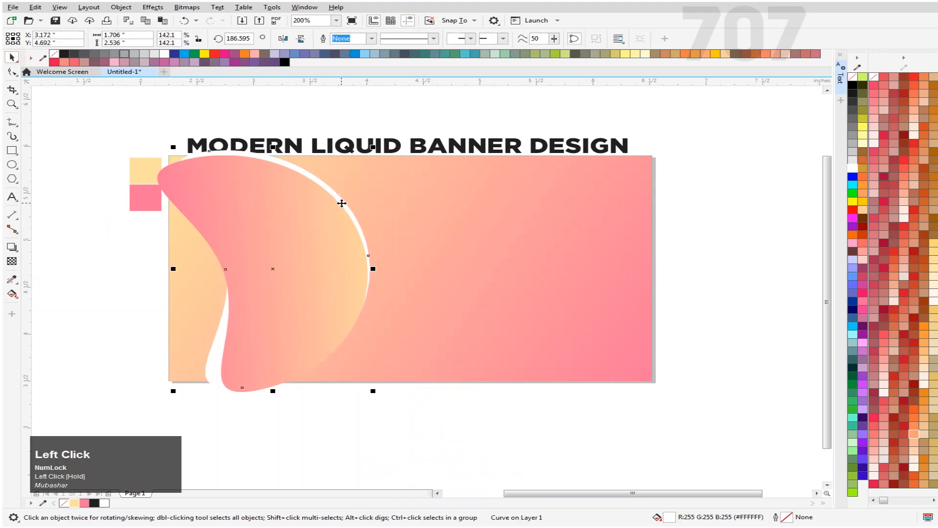
pyautogui.click(364, 455)
# Place a copy of the gradient liquid shape, scaled to 120% and rotated to about 229.8 degrees, over the banner's upper-right corner
pyautogui.moveTo(281, 284); pyautogui.dragTo(495, 258)
pyautogui.rightClick(495, 257)
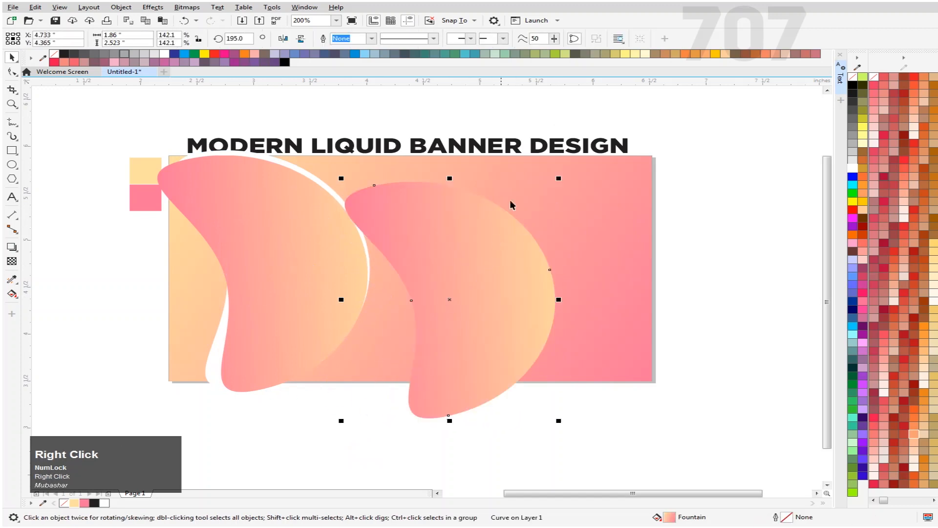
pyautogui.moveTo(559, 177); pyautogui.dragTo(542, 196)
pyautogui.moveTo(460, 301); pyautogui.dragTo(594, 244)
pyautogui.moveTo(676, 140); pyautogui.dragTo(596, 138)
pyautogui.moveTo(631, 200)
pyautogui.mouseDown()
pyautogui.moveTo(648, 148)
pyautogui.moveTo(622, 195)
pyautogui.mouseUp()
pyautogui.click(615, 184)
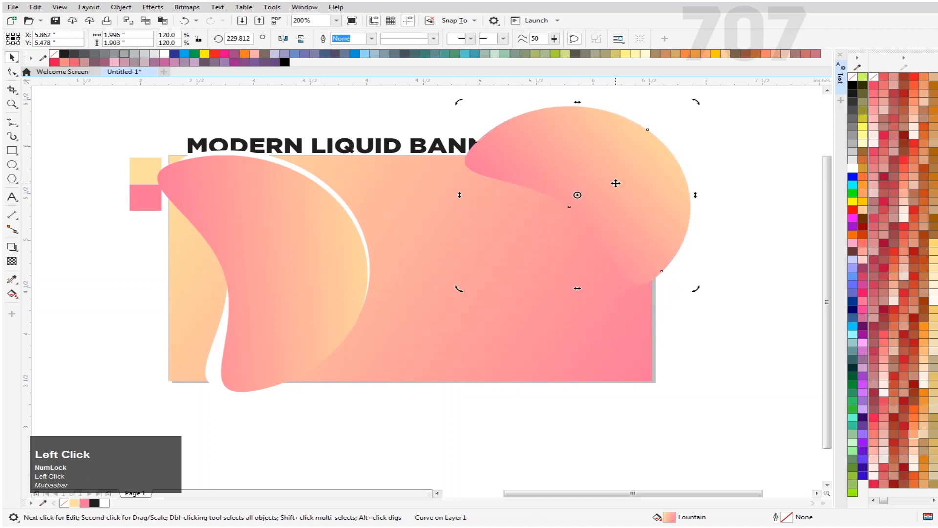
# Reverse the gradient fill of the liquid shape at the banner's upper-right corner
pyautogui.press('g')
pyautogui.click(381, 38)
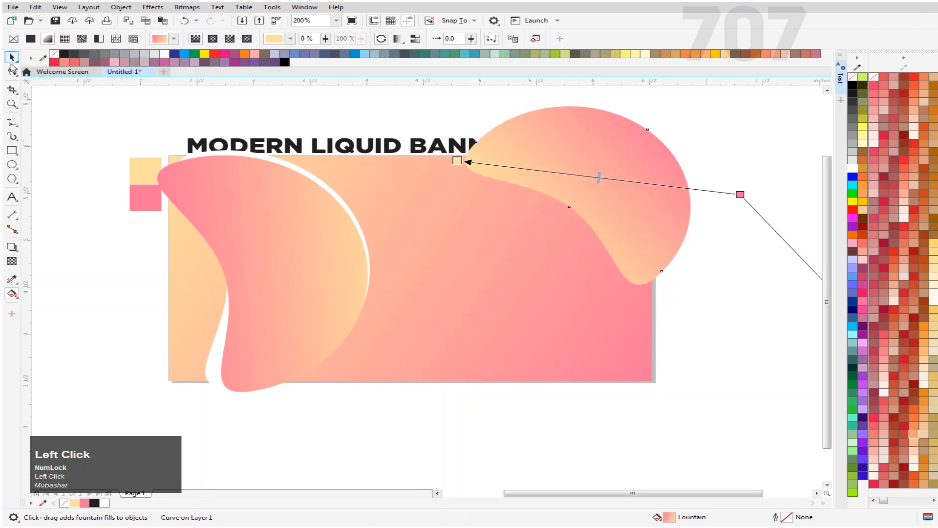
pyautogui.click(11, 61)
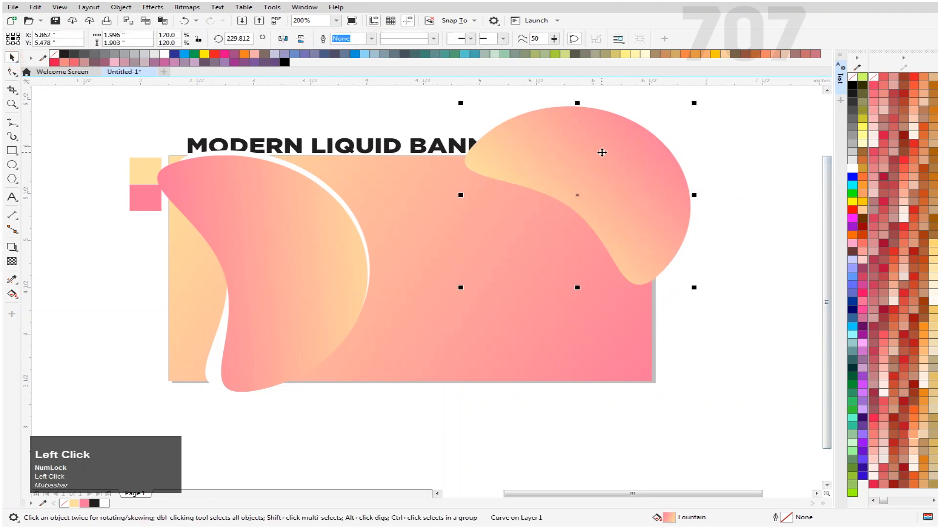
# Straighten the skewed gradient of the upper-right liquid shape so its colour bands run vertically
pyautogui.press('g')
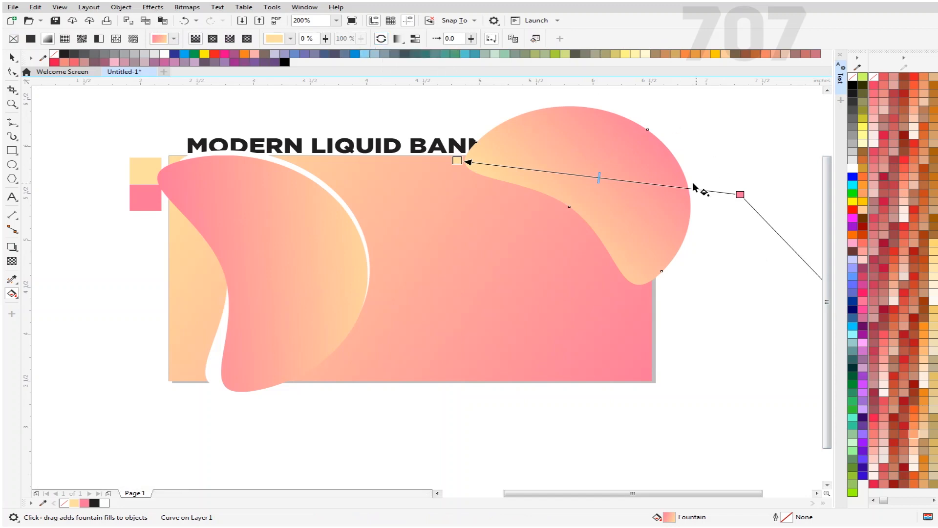
pyautogui.click(12, 57)
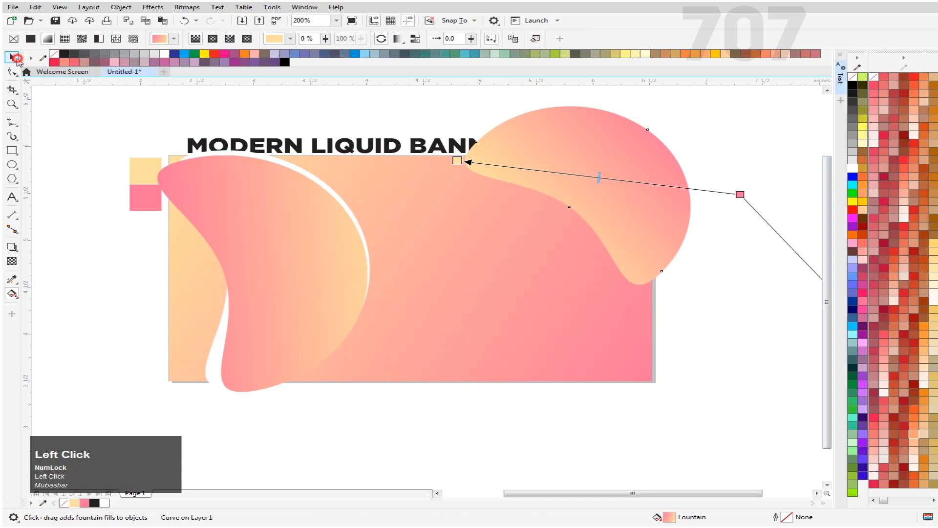
pyautogui.scroll(-1, 418, 238)
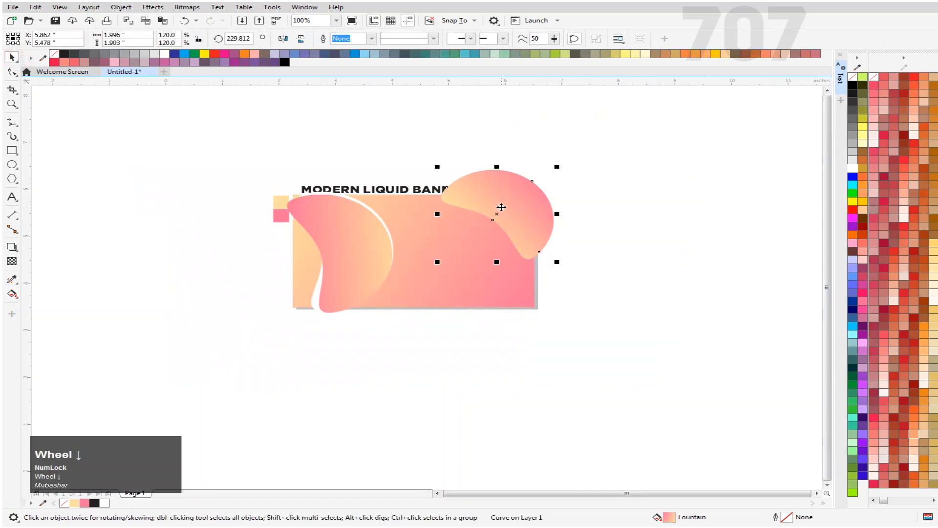
pyautogui.press('g')
pyautogui.moveTo(668, 307); pyautogui.dragTo(568, 339)
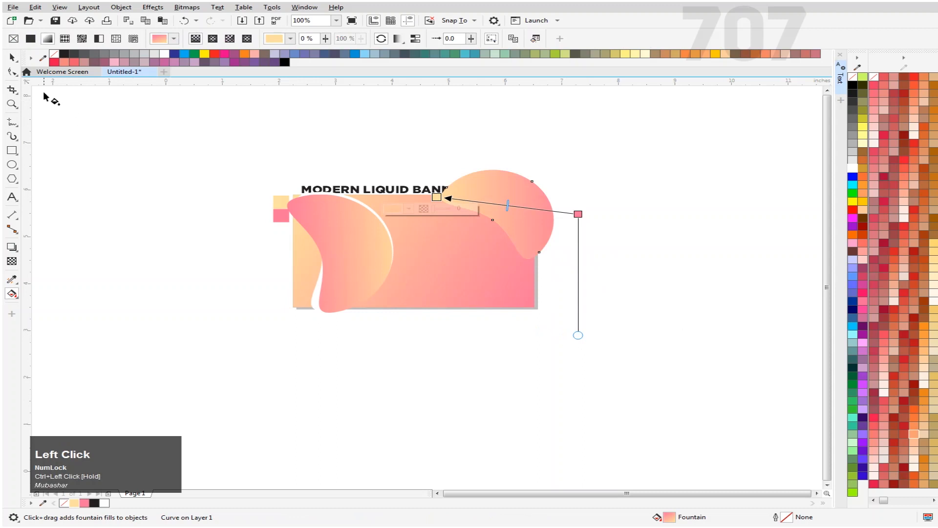
pyautogui.click(12, 57)
pyautogui.click(425, 404)
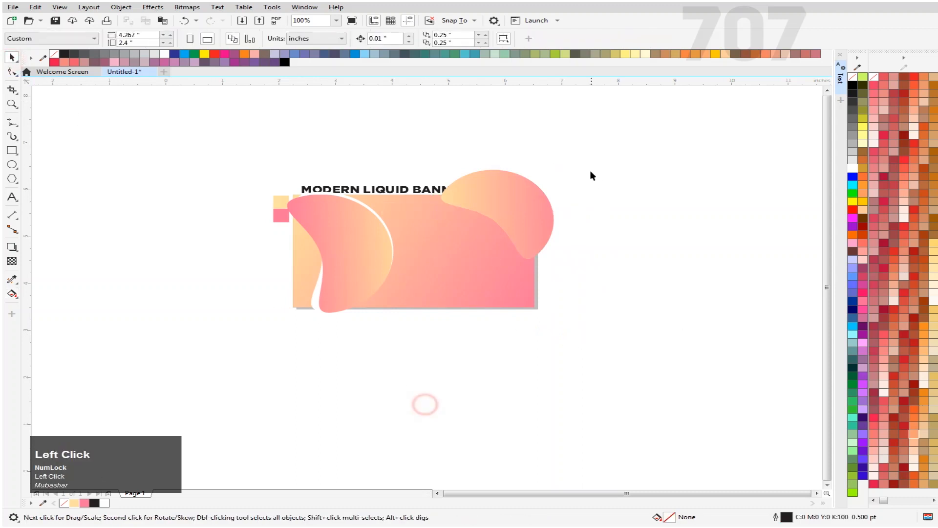
# Duplicate the upper-right gradient shape and rotate the copy to about 290.2 degrees over the banner's corner
pyautogui.scroll(2, 525, 190)
pyautogui.moveTo(504, 210); pyautogui.dragTo(494, 218)
pyautogui.rightClick(494, 218)
pyautogui.click(485, 233)
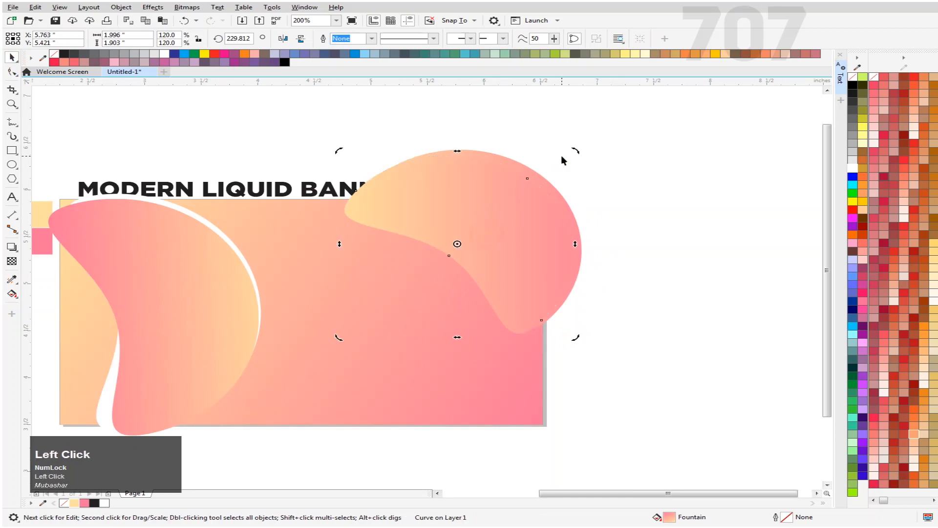
pyautogui.moveTo(574, 153); pyautogui.dragTo(418, 266)
pyautogui.click(445, 275)
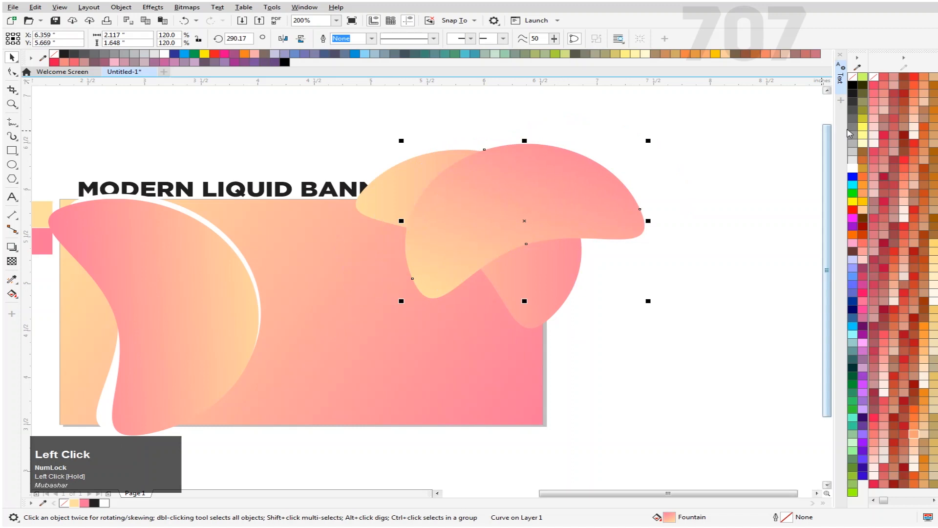
# Fill the rotated copy with white and send it one level back behind the upper-right gradient shape
pyautogui.click(852, 168)
pyautogui.hotkey('ctrl', 'pagedown')
pyautogui.click(785, 259)
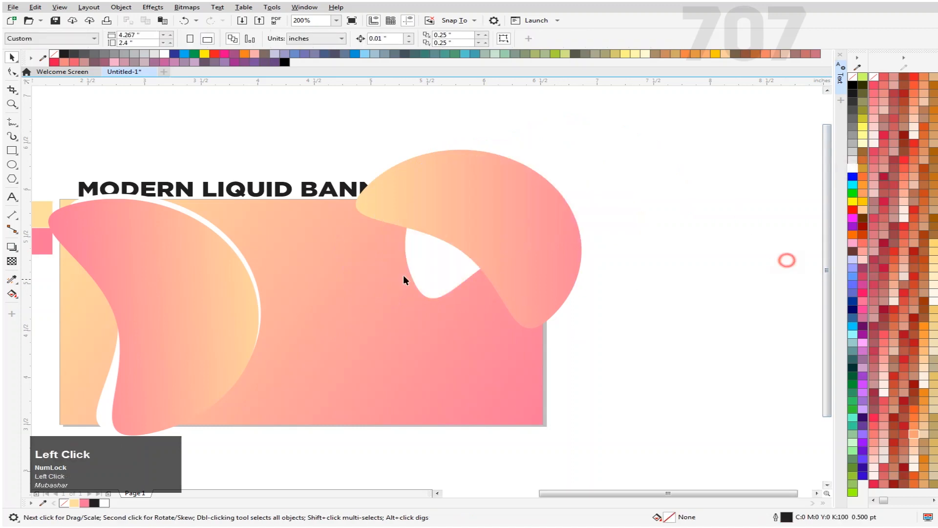
pyautogui.scroll(-3, 430, 266)
pyautogui.scroll(1, 449, 262)
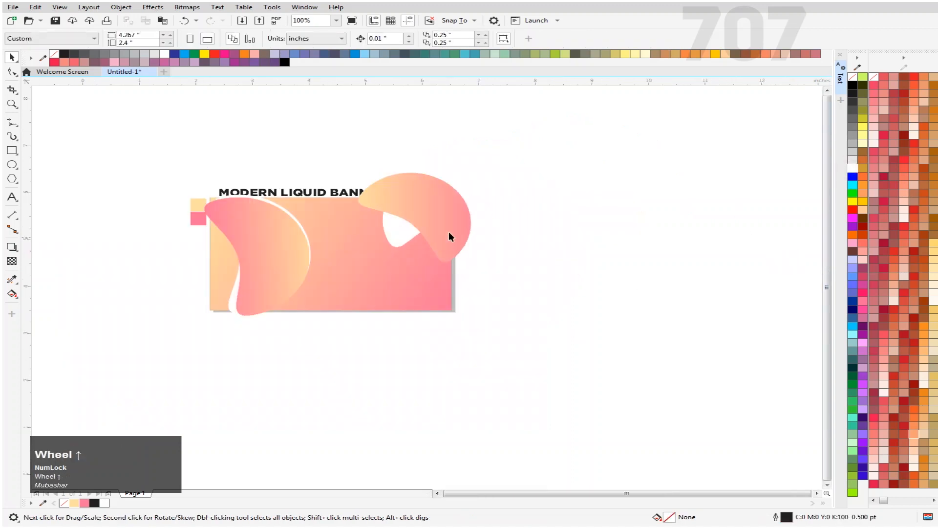
pyautogui.click(327, 298)
pyautogui.click(371, 362)
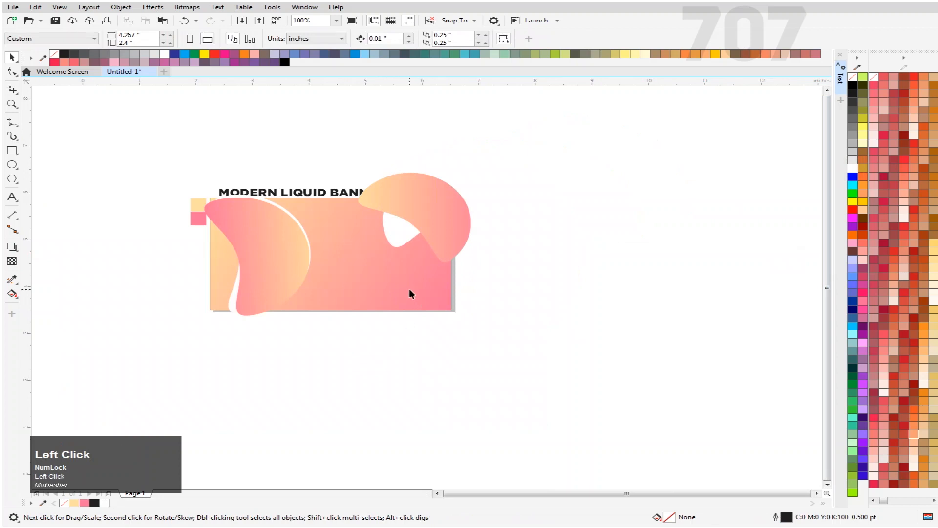
pyautogui.moveTo(536, 139); pyautogui.dragTo(330, 283)
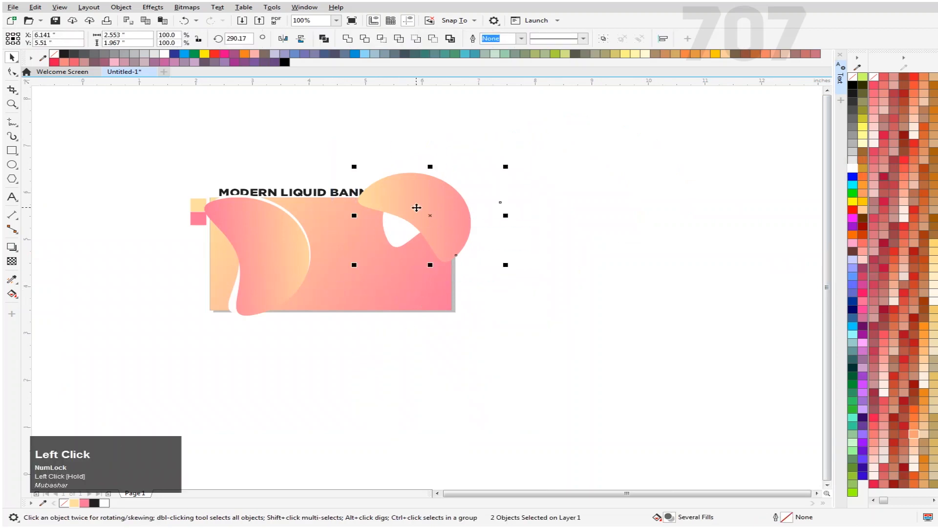
pyautogui.moveTo(417, 208)
pyautogui.mouseDown()
pyautogui.moveTo(446, 272)
pyautogui.moveTo(447, 307)
pyautogui.moveTo(425, 203)
pyautogui.mouseUp()
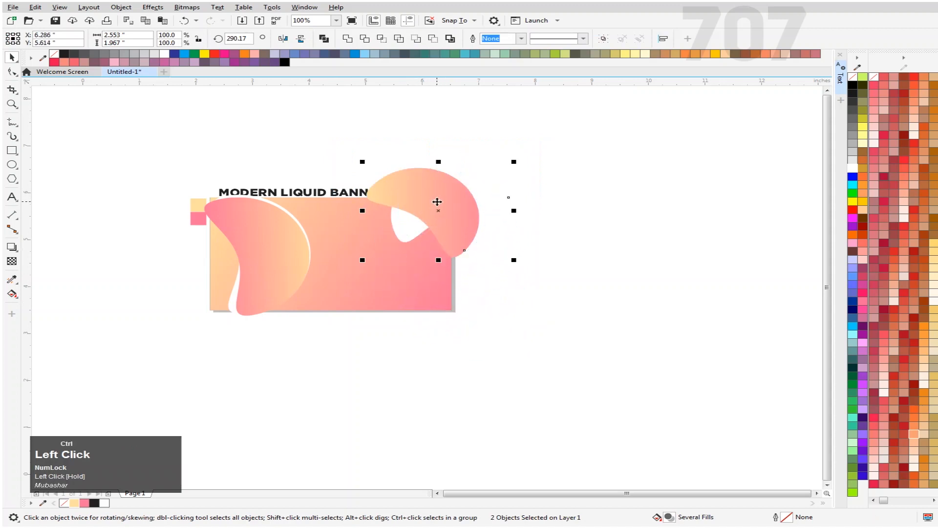
pyautogui.hotkey('ctrl', 'z')
pyautogui.click(614, 187)
# Place a copy of the upper-right gradient shape over the banner's lower-right corner, rotated to about 48.4 degrees
pyautogui.moveTo(412, 223); pyautogui.dragTo(430, 297)
pyautogui.rightClick(439, 316)
pyautogui.click(432, 308)
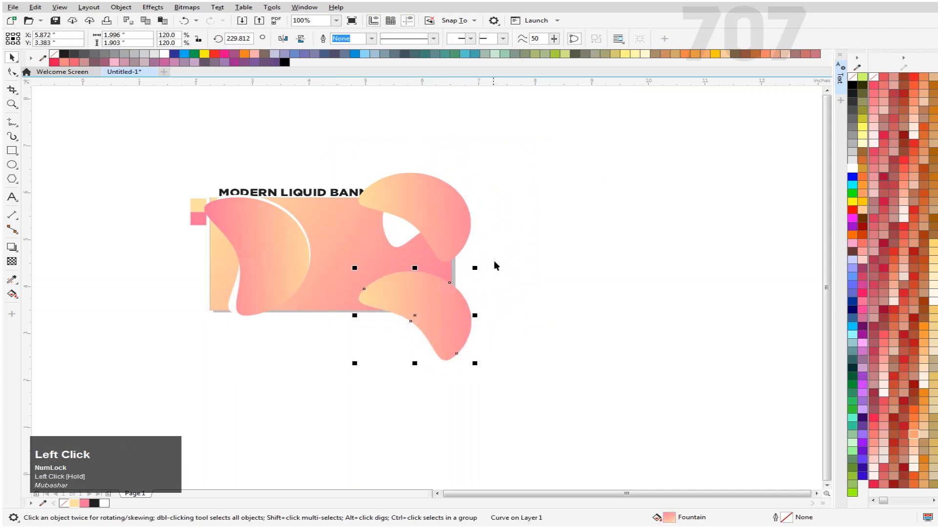
pyautogui.click(430, 297)
pyautogui.moveTo(474, 268); pyautogui.dragTo(319, 397)
pyautogui.moveTo(404, 350); pyautogui.dragTo(447, 331)
# Rotate the lower-right liquid shape to about 80.1 degrees and position it at about X 6.58, Y 3.70 inches
pyautogui.click(429, 303)
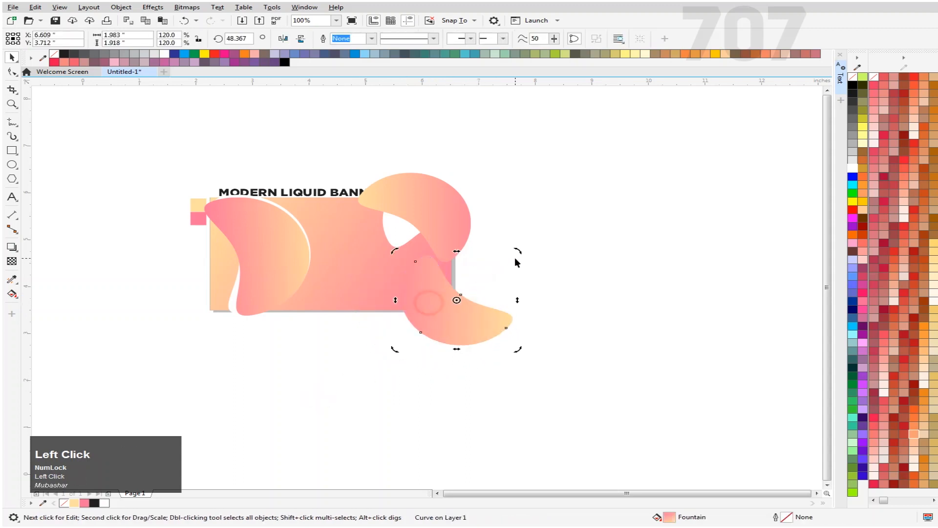
pyautogui.moveTo(521, 251); pyautogui.dragTo(473, 252)
pyautogui.click(463, 340)
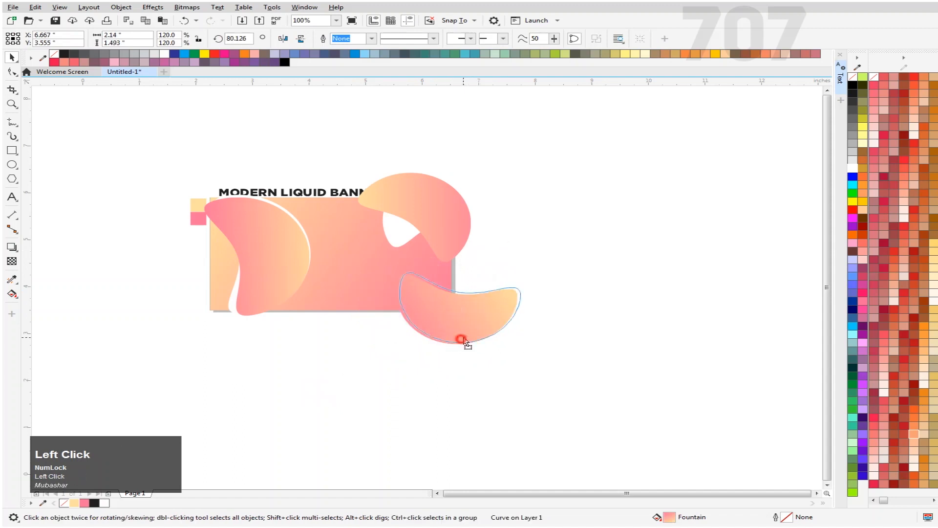
pyautogui.moveTo(461, 337); pyautogui.dragTo(461, 329)
pyautogui.click(381, 359)
pyautogui.scroll(-2, 445, 304)
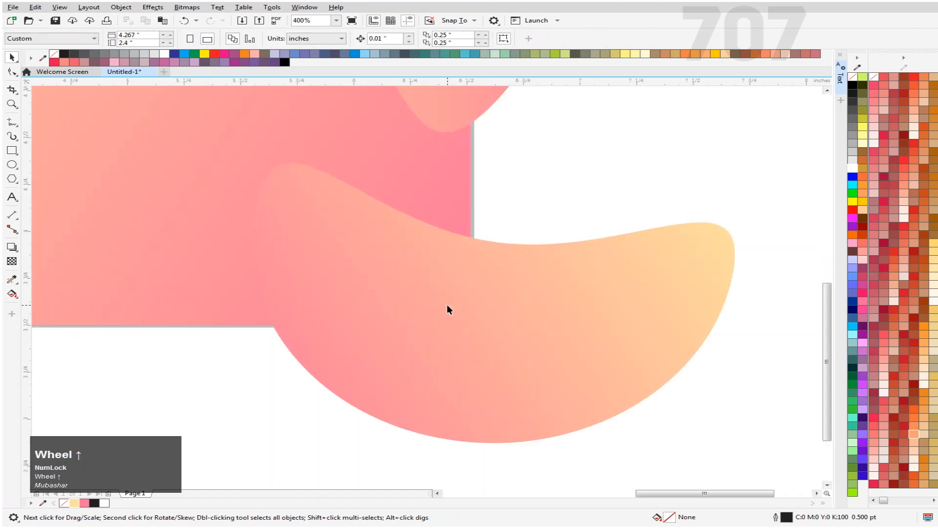
pyautogui.moveTo(463, 294); pyautogui.dragTo(459, 291)
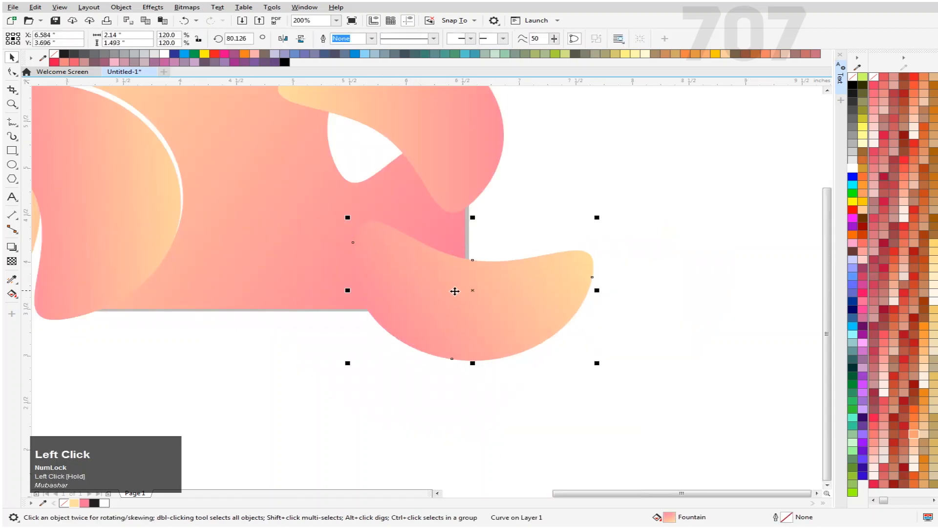
# Duplicate the lower-right liquid shape, offsetting the copy about 0.17 inches right and 0.09 inches down
pyautogui.moveTo(446, 287); pyautogui.dragTo(463, 296)
pyautogui.rightClick(464, 297)
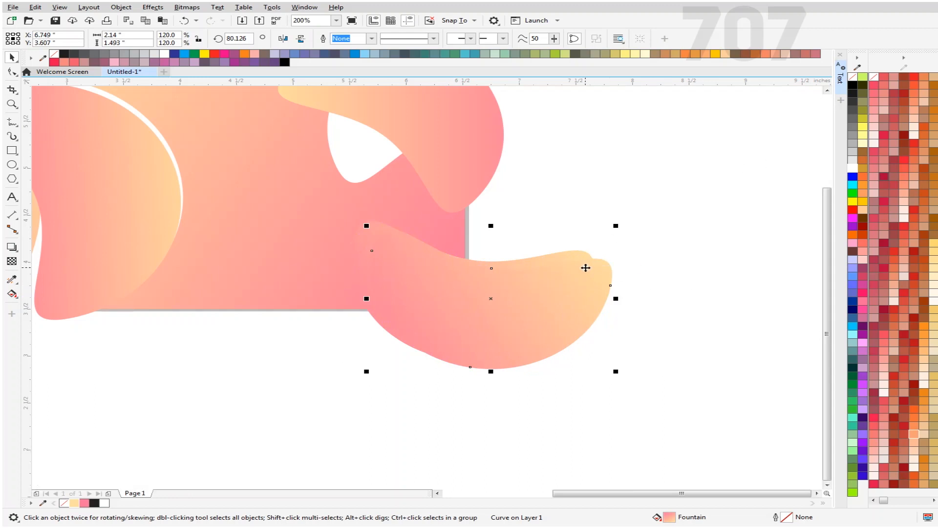
pyautogui.scroll(1, 542, 275)
pyautogui.scroll(-1, 545, 275)
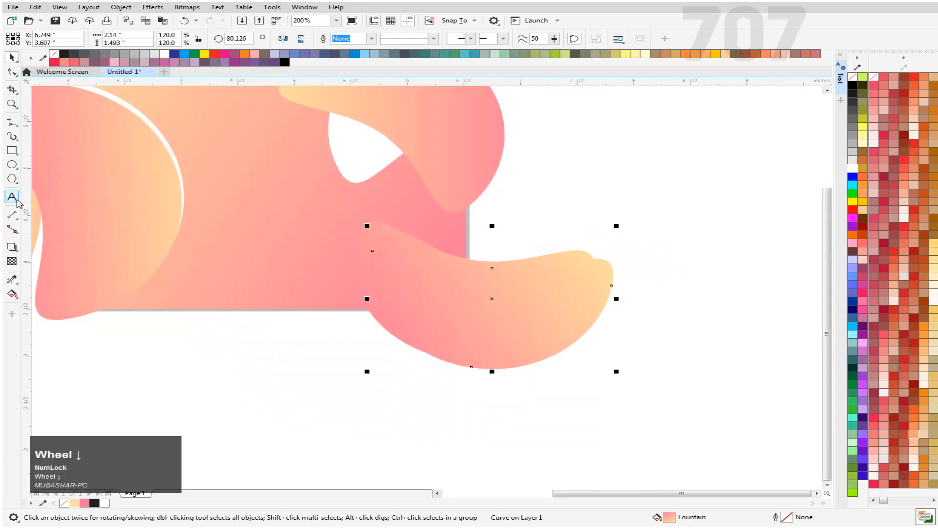
# Add a drop shadow with 15% opacity to the front copy of the lower-right liquid shape
pyautogui.click(11, 247)
pyautogui.moveTo(492, 267); pyautogui.dragTo(477, 368)
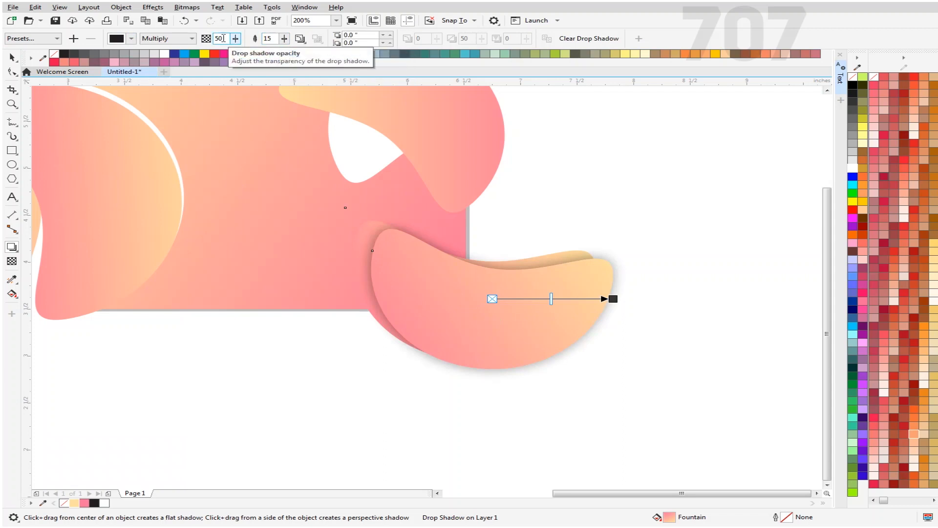
pyautogui.moveTo(223, 39); pyautogui.dragTo(216, 39)
pyautogui.write('15')
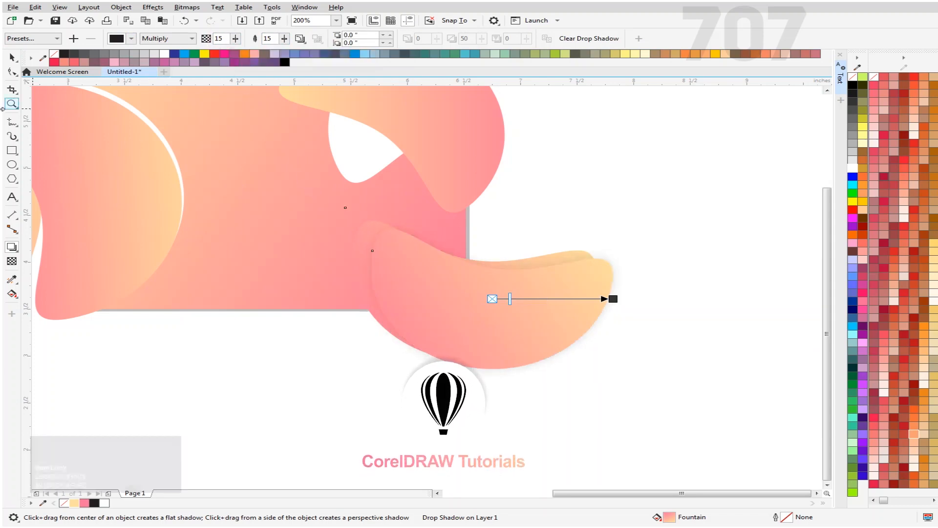
pyautogui.click(11, 57)
pyautogui.click(324, 392)
pyautogui.scroll(2, 515, 273)
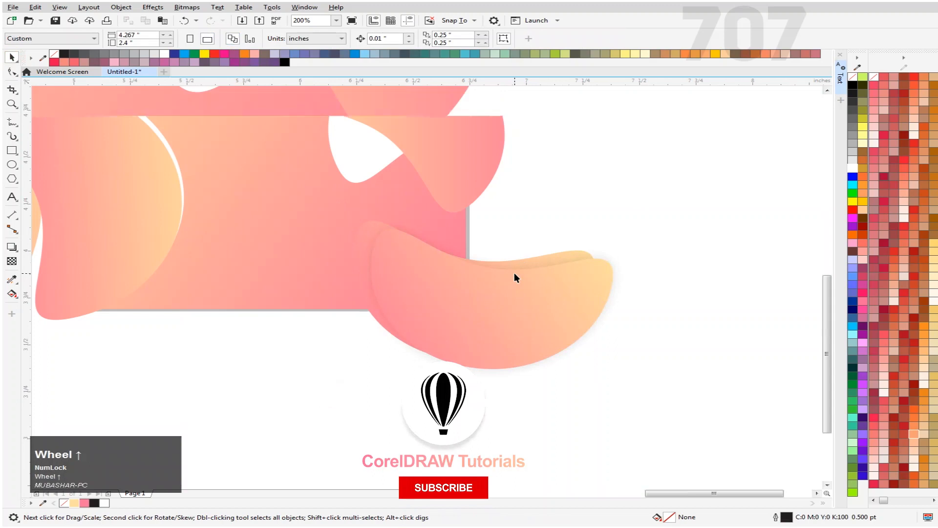
# Move the shadowed front copy up and to the right to uncover the lower-right shape behind it
pyautogui.click(559, 249)
pyautogui.scroll(-1, 461, 255)
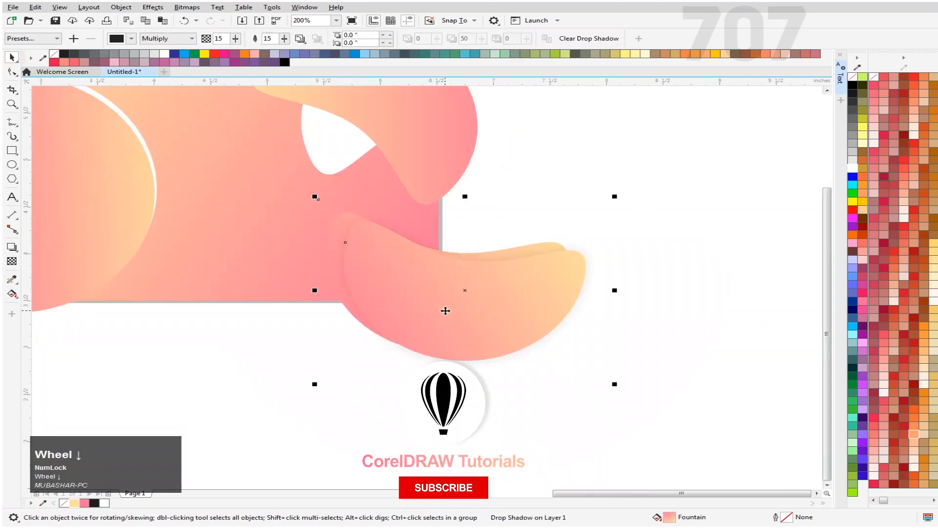
pyautogui.moveTo(446, 310); pyautogui.dragTo(475, 271)
pyautogui.click(410, 397)
# Add a drop shadow with 15% opacity to the rear lower-right liquid shape
pyautogui.click(401, 343)
pyautogui.click(306, 375)
pyautogui.click(331, 236)
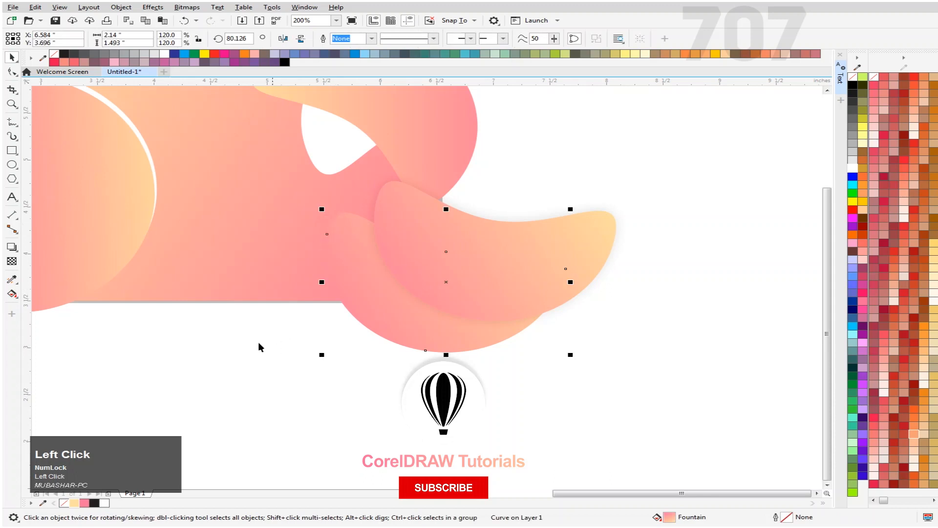
pyautogui.click(12, 247)
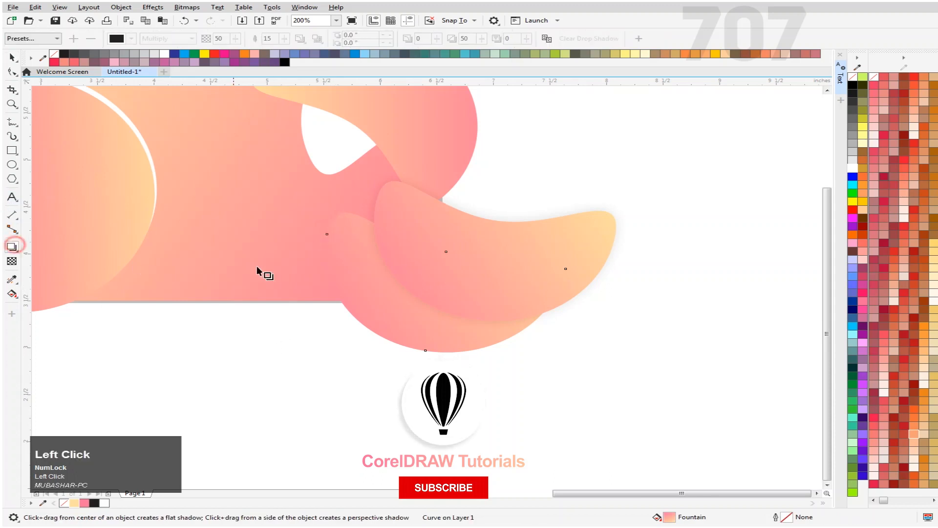
pyautogui.moveTo(446, 252); pyautogui.dragTo(423, 355)
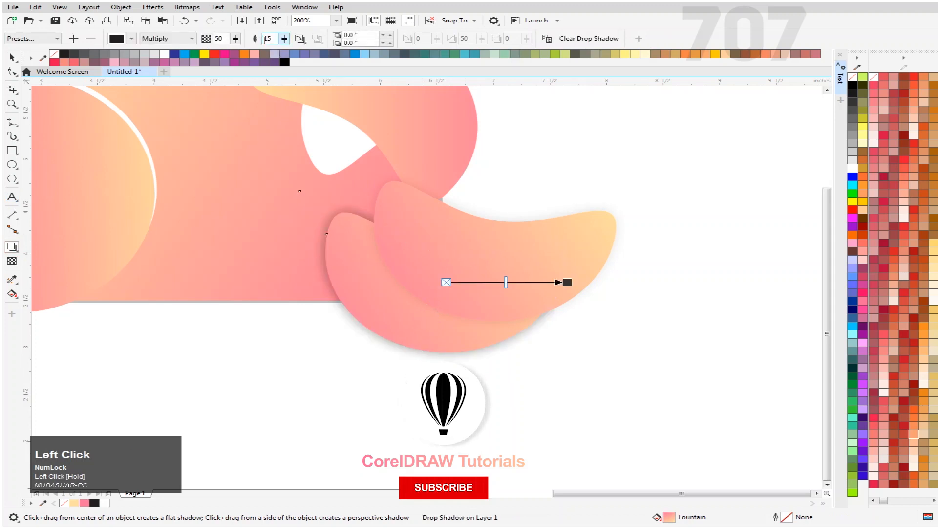
pyautogui.click(221, 39)
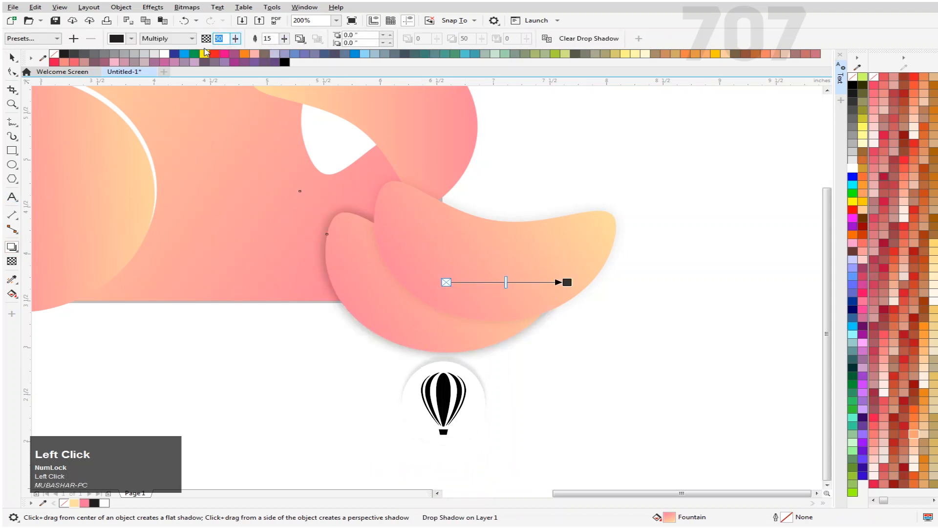
pyautogui.write('15')
pyautogui.press('Return')
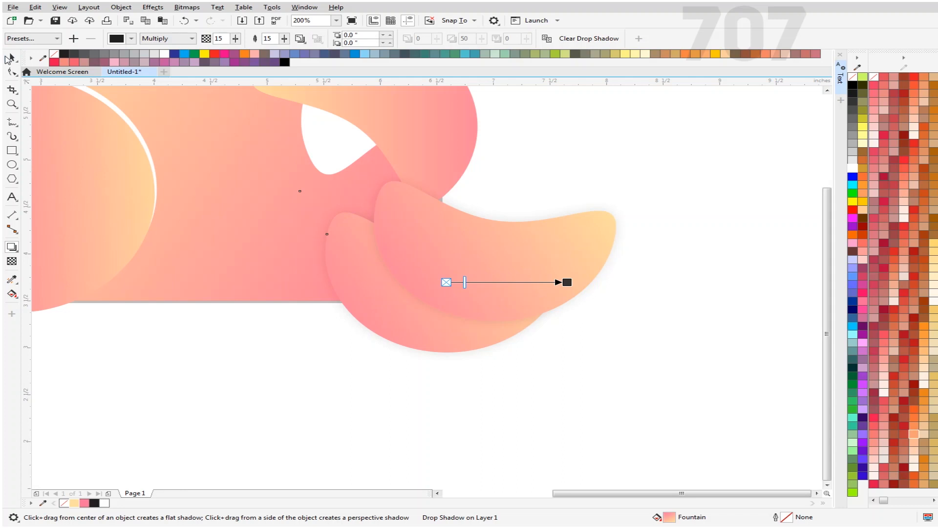
pyautogui.click(6, 56)
pyautogui.click(225, 340)
# Move the front lower-right shape back over the rear one at about X 6.73, Y 3.59 inches and reverse its gradient fill
pyautogui.moveTo(478, 262); pyautogui.dragTo(445, 303)
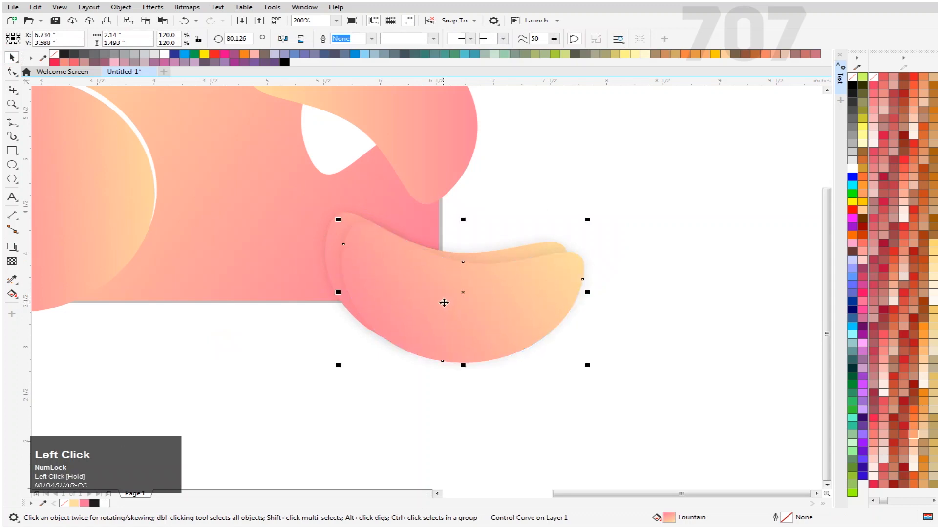
pyautogui.click(445, 300)
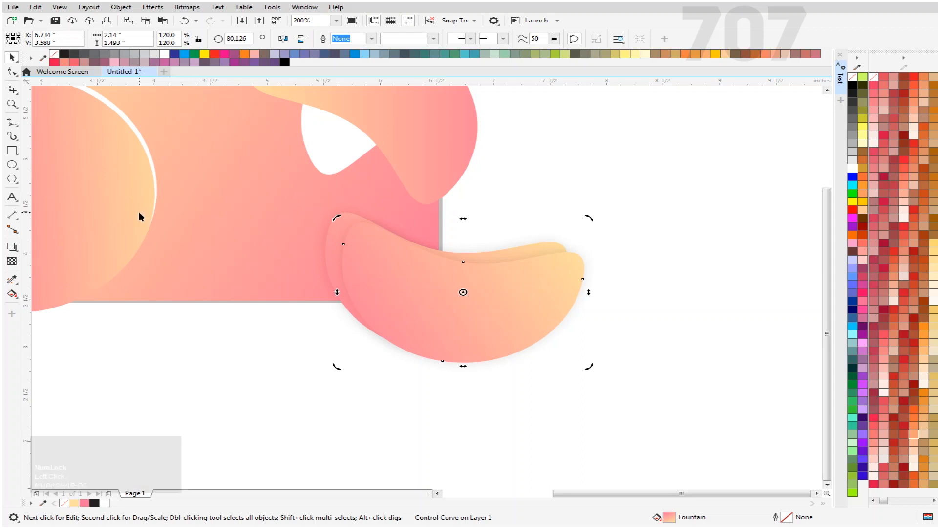
pyautogui.press('g')
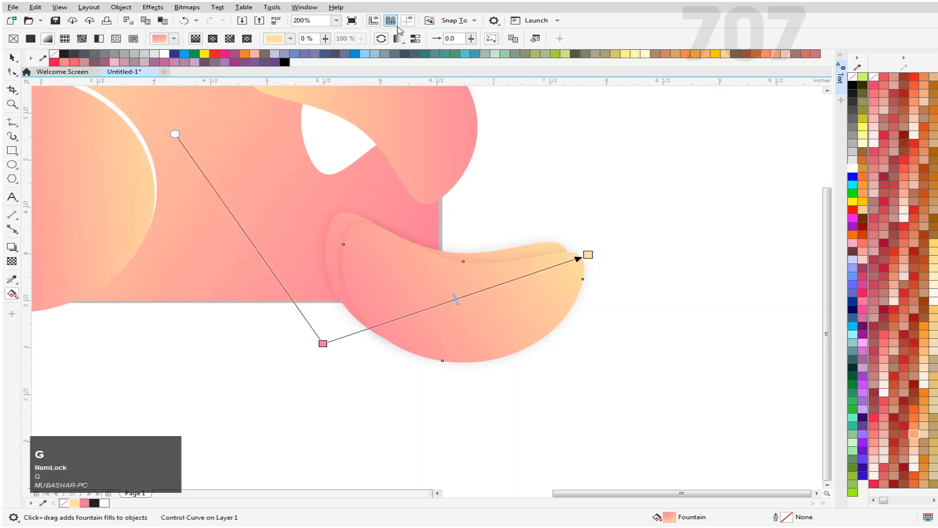
pyautogui.click(381, 39)
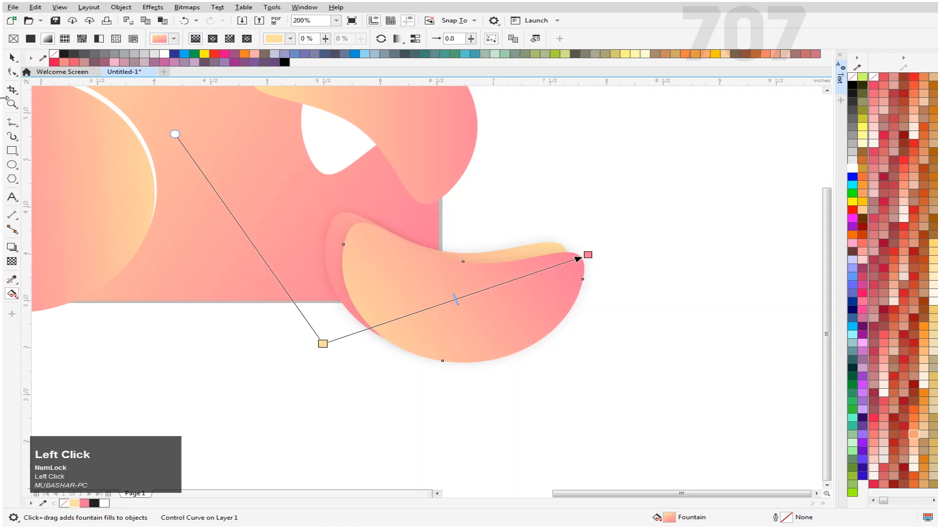
pyautogui.click(12, 58)
pyautogui.click(251, 403)
# Rotate the front lower-right liquid shape to about 84.5 degrees
pyautogui.click(472, 303)
pyautogui.click(471, 303)
pyautogui.moveTo(590, 215); pyautogui.dragTo(588, 207)
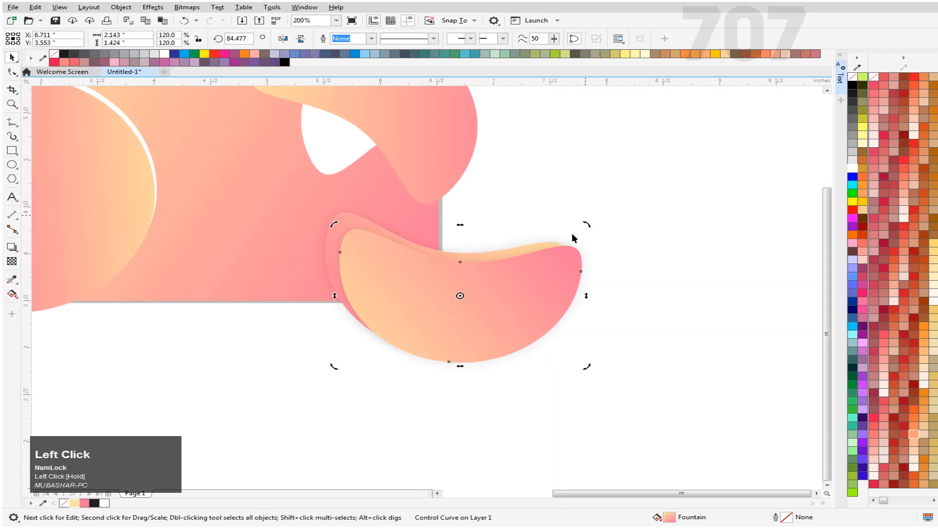
pyautogui.click(202, 401)
# PowerClip the four selected lower-right liquid shape objects inside the banner rectangle
pyautogui.scroll(-2, 456, 271)
pyautogui.scroll(1, 467, 265)
pyautogui.moveTo(552, 228); pyautogui.dragTo(230, 404)
pyautogui.rightClick(429, 305)
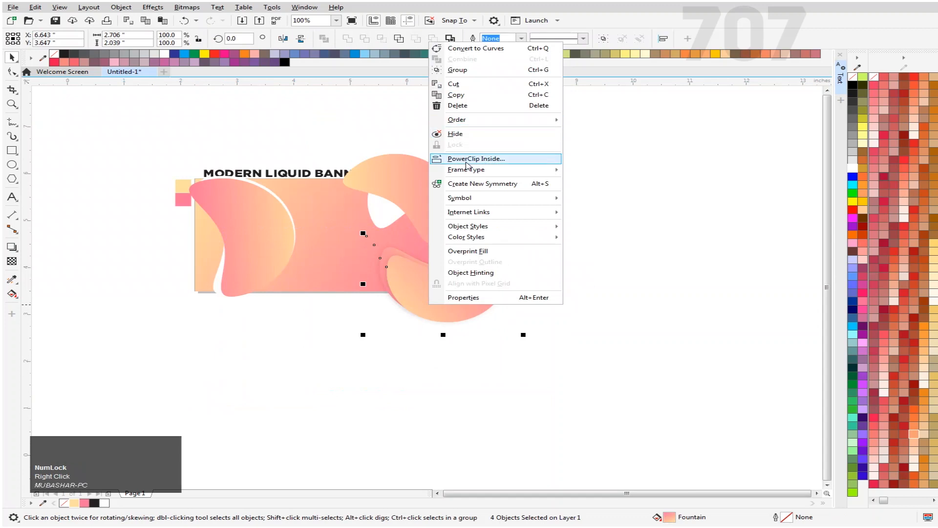
pyautogui.click(467, 162)
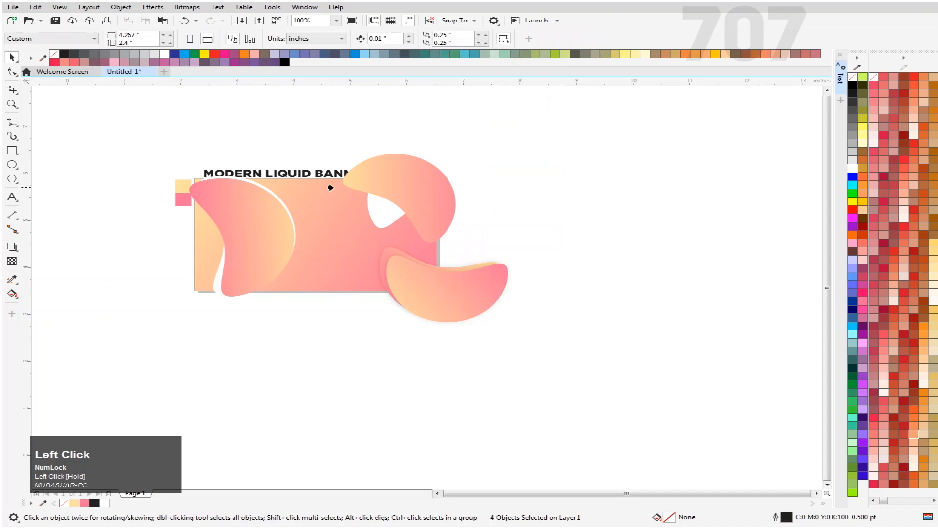
pyautogui.click(306, 195)
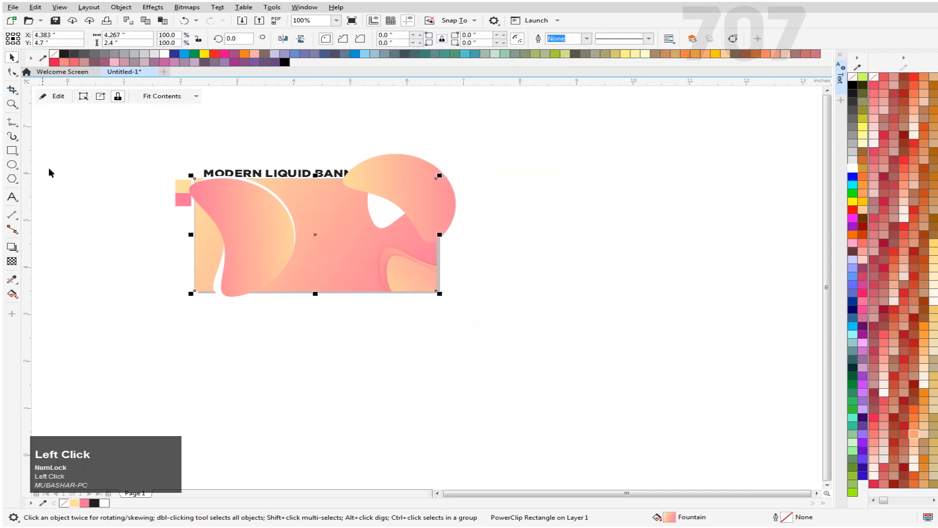
pyautogui.click(89, 190)
# Add a drop shadow with 15% opacity to the white liquid shape at the banner's upper-right corner
pyautogui.scroll(-1, 354, 183)
pyautogui.click(381, 182)
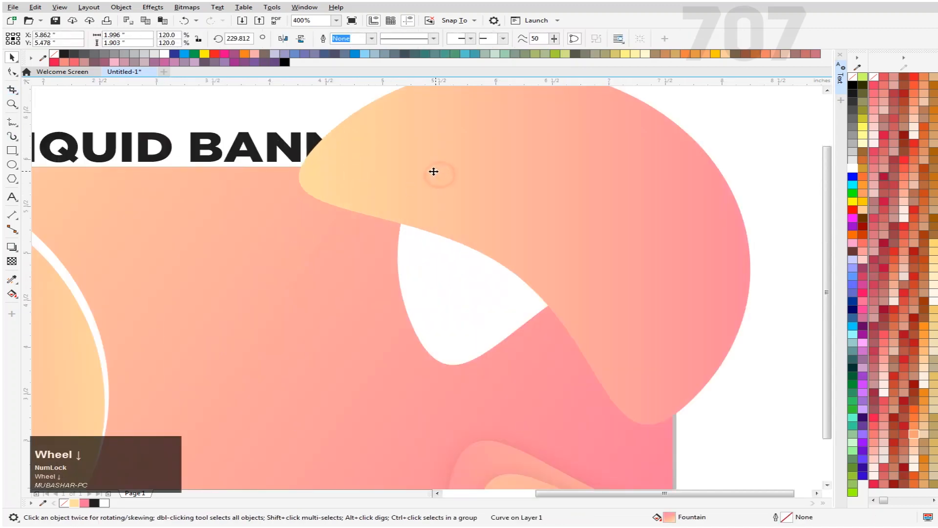
pyautogui.click(446, 254)
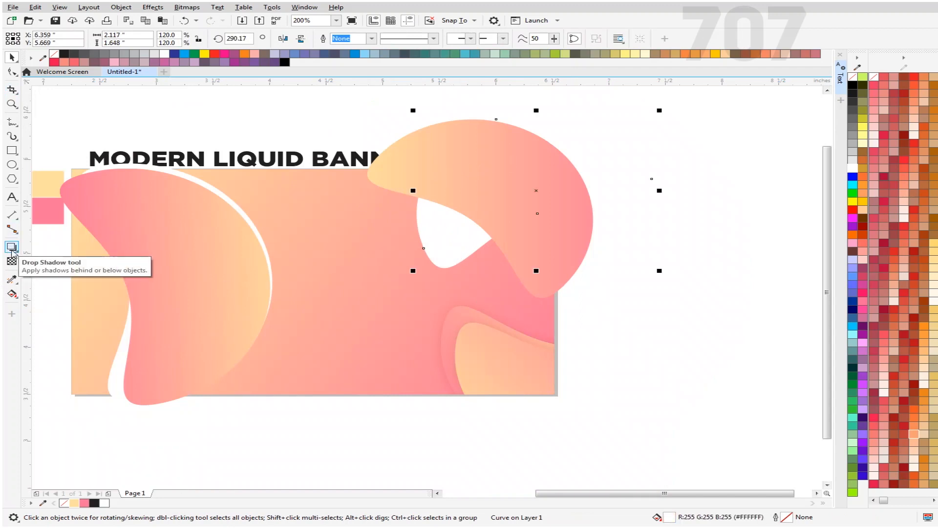
pyautogui.click(11, 247)
pyautogui.moveTo(512, 146); pyautogui.dragTo(535, 267)
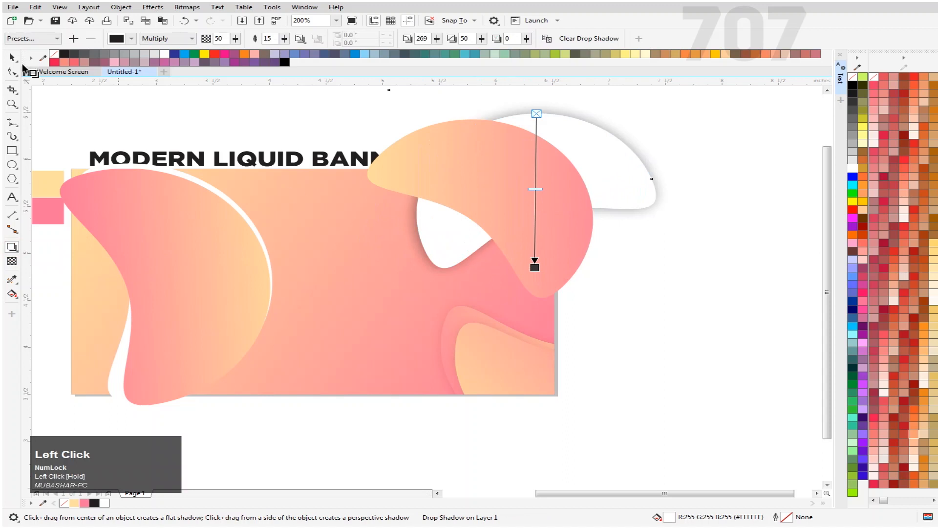
pyautogui.write('15')
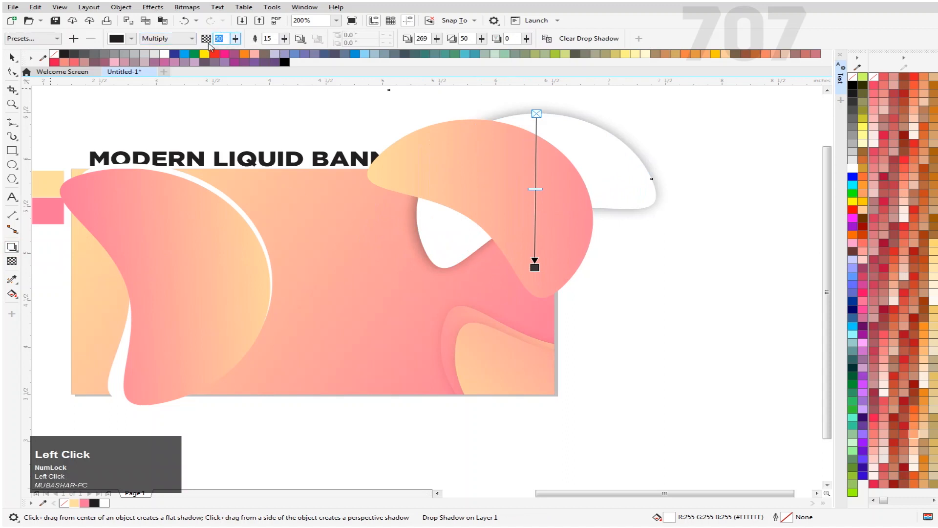
pyautogui.press('Return')
pyautogui.click(12, 57)
pyautogui.click(773, 232)
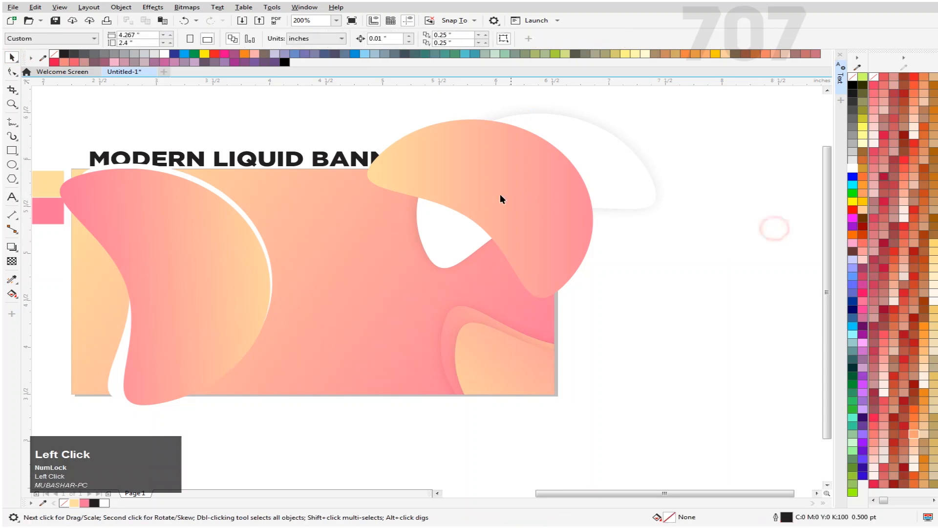
# Add a drop shadow with 15% opacity to the gradient liquid shape at the banner's upper-right corner
pyautogui.click(491, 193)
pyautogui.click(12, 247)
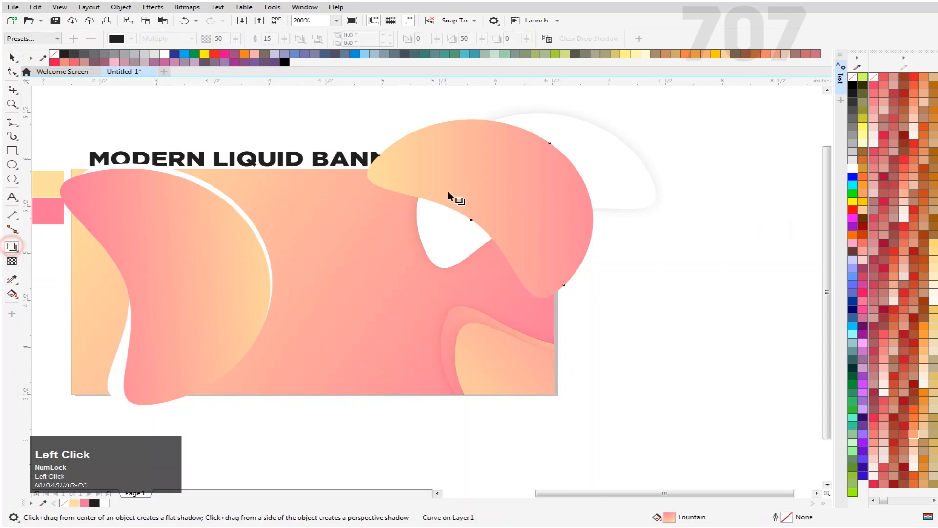
pyautogui.moveTo(549, 145); pyautogui.dragTo(478, 298)
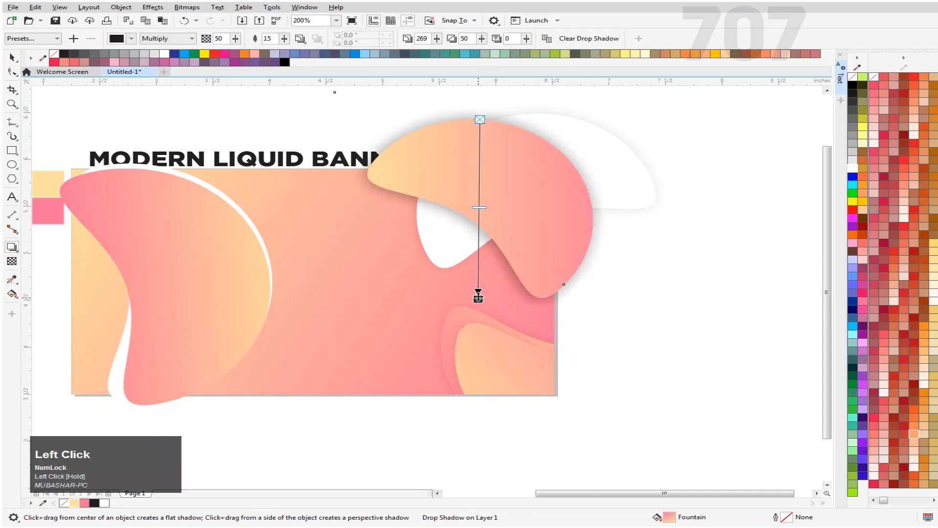
pyautogui.click(225, 41)
pyautogui.write('15')
pyautogui.press('Return')
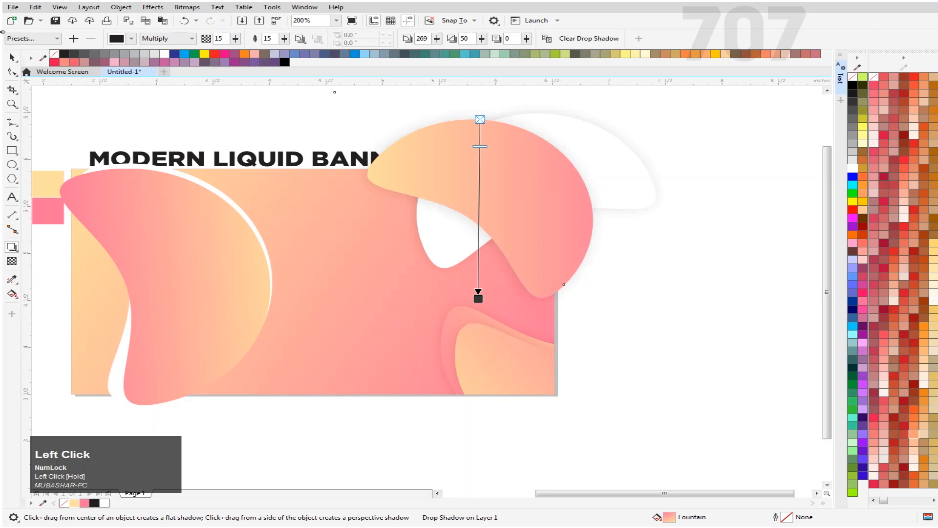
pyautogui.click(11, 58)
# PowerClip the shadowed white and gradient upper-right shapes inside the banner rectangle
pyautogui.moveTo(707, 111); pyautogui.dragTo(332, 345)
pyautogui.moveTo(253, 412); pyautogui.dragTo(267, 415)
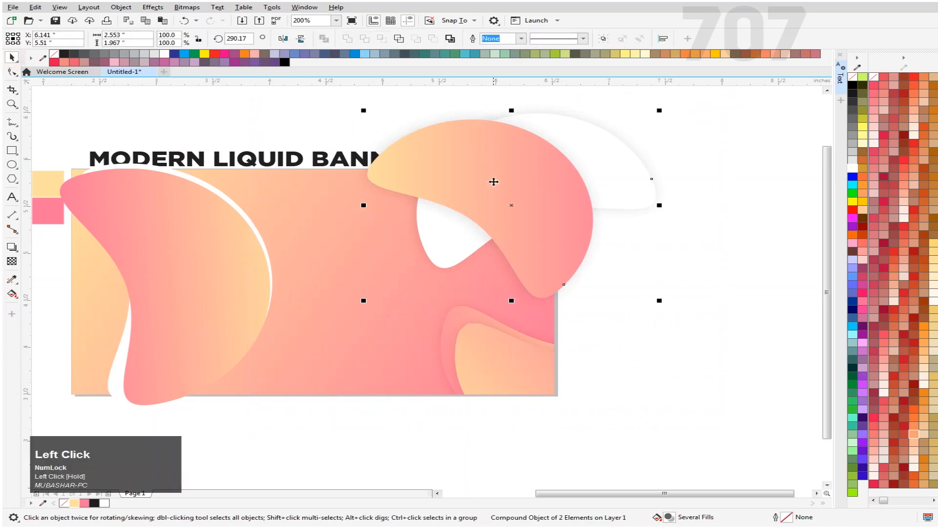
pyautogui.rightClick(491, 154)
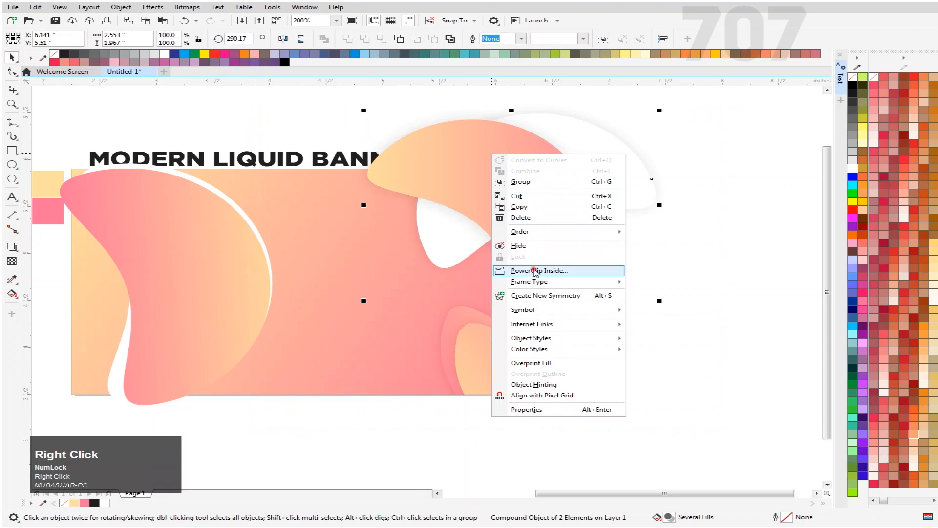
pyautogui.click(534, 271)
pyautogui.click(410, 337)
pyautogui.scroll(-1, 408, 375)
pyautogui.scroll(1, 442, 272)
pyautogui.scroll(-1, 336, 370)
pyautogui.scroll(1, 362, 321)
pyautogui.scroll(-2, 363, 321)
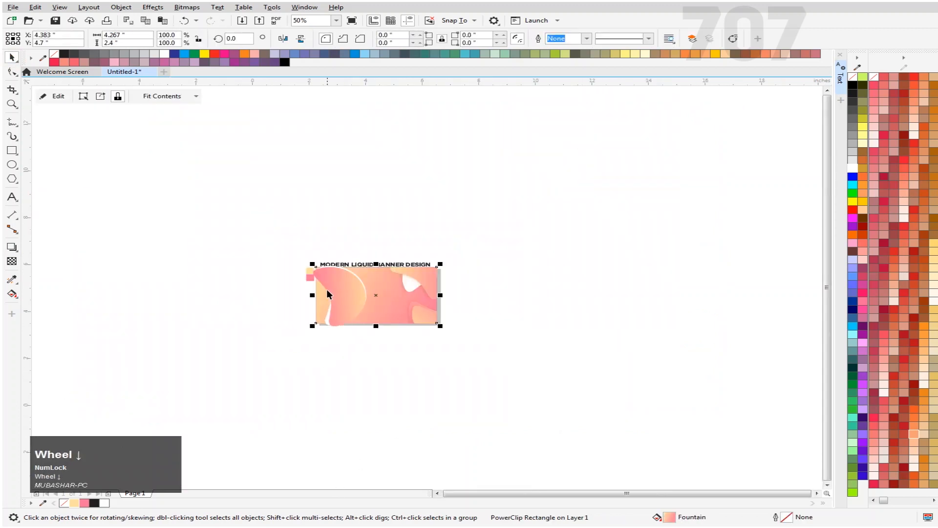
pyautogui.scroll(1, 350, 314)
pyautogui.scroll(1, 347, 284)
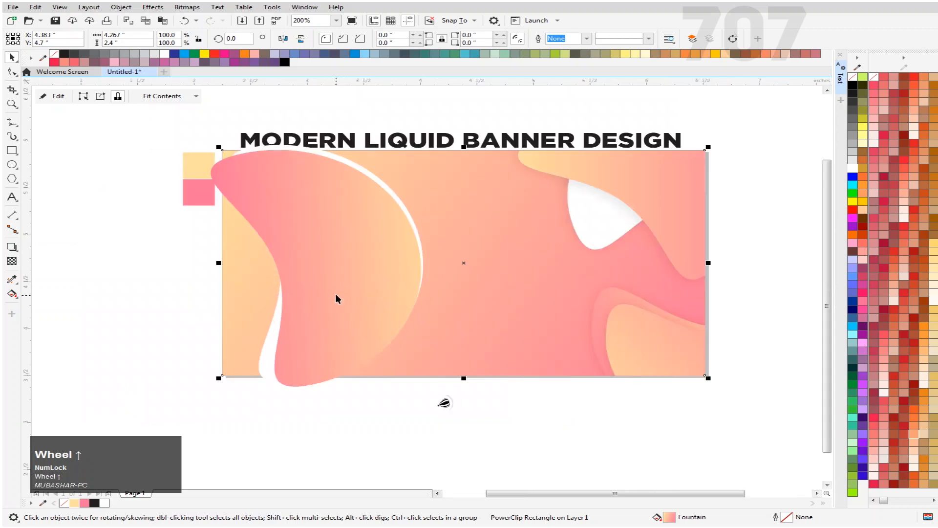
# Copy and paste the large left gradient shape, move the copy down and to the left, and delete it
pyautogui.click(168, 299)
pyautogui.click(338, 262)
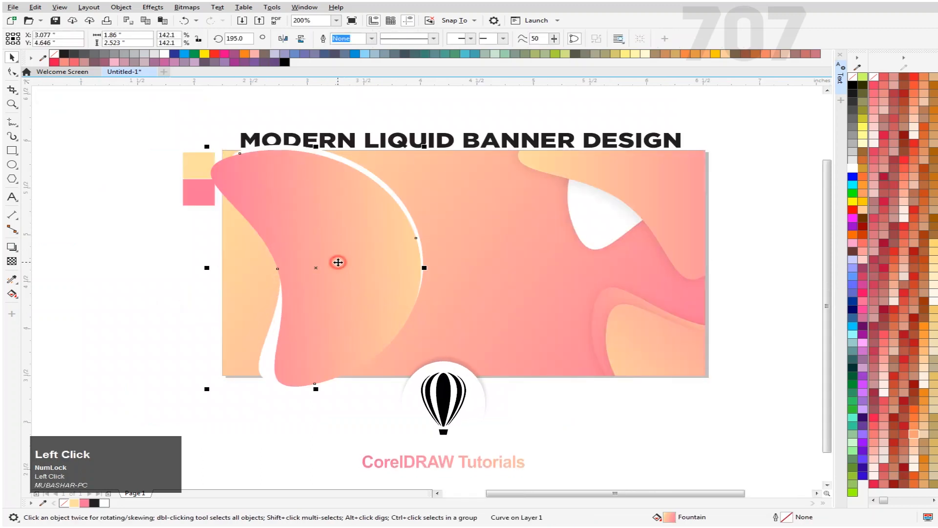
pyautogui.click(110, 332)
pyautogui.click(363, 247)
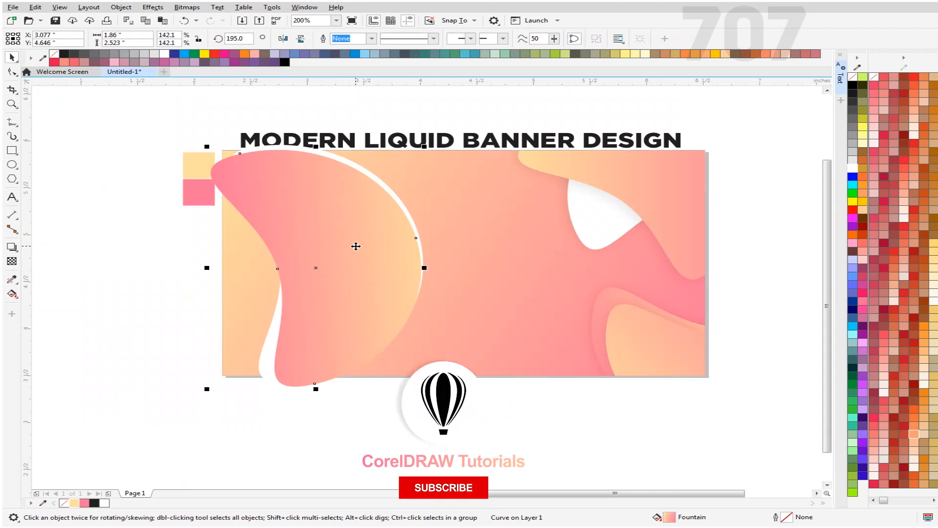
pyautogui.rightClick(334, 243)
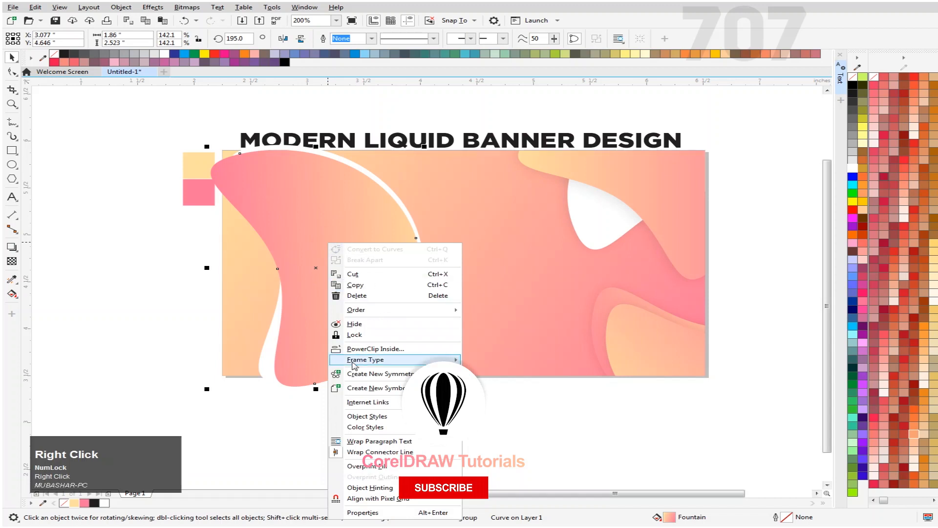
pyautogui.click(315, 200)
pyautogui.rightClick(287, 187)
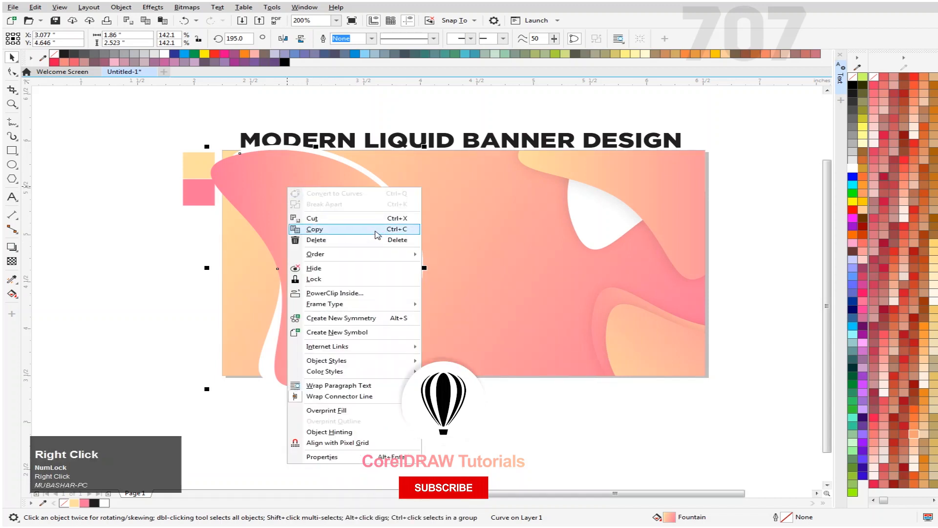
pyautogui.click(375, 235)
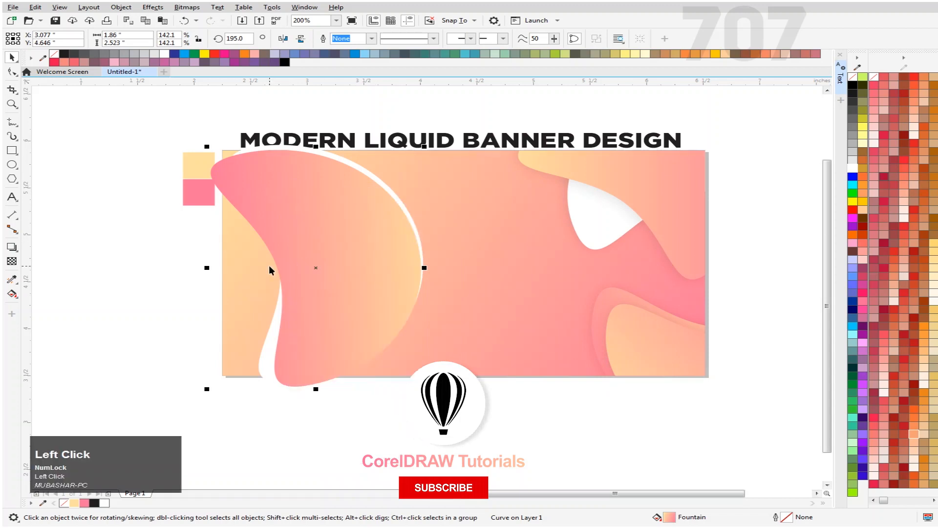
pyautogui.hotkey('ctrl', 'v')
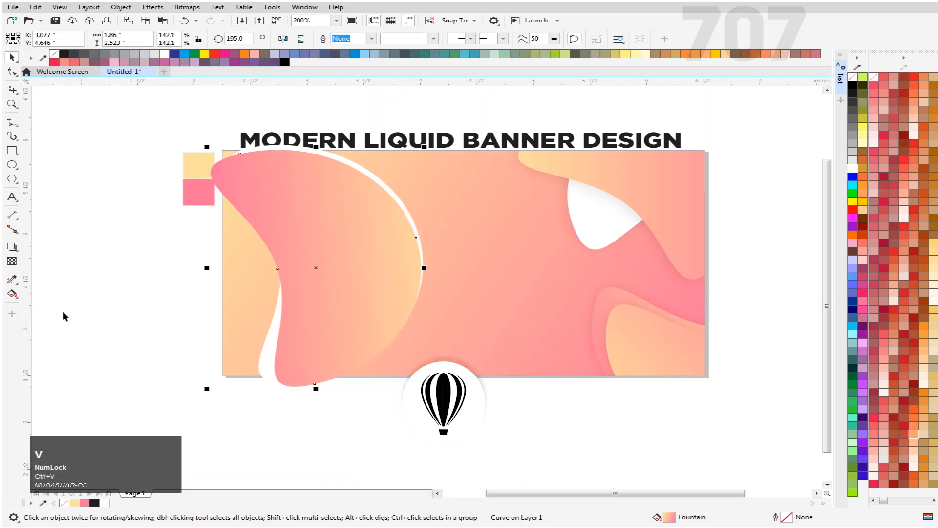
pyautogui.click(81, 293)
pyautogui.moveTo(383, 240); pyautogui.dragTo(260, 359)
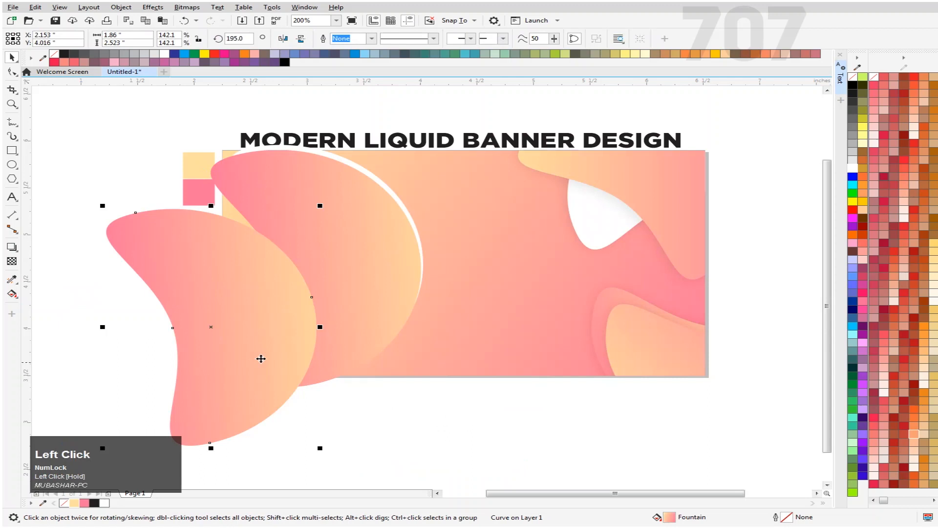
pyautogui.press('Delete')
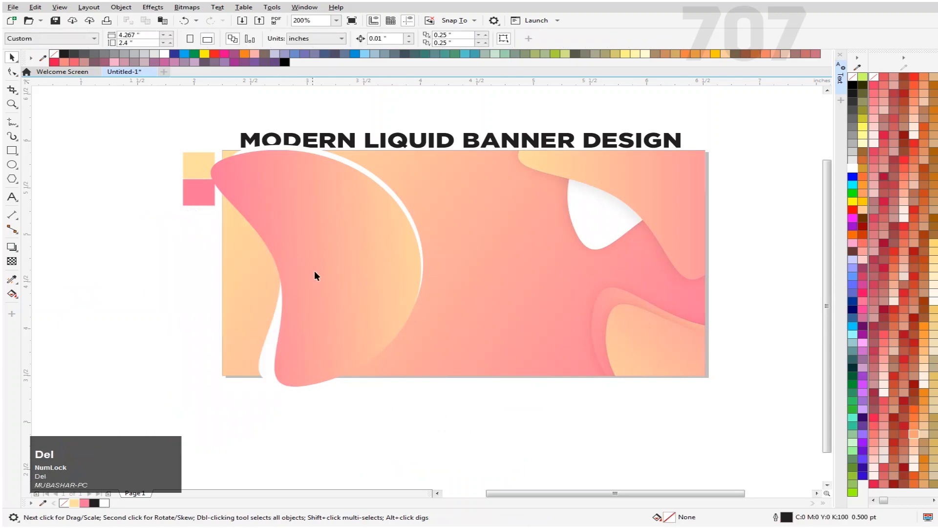
# Duplicate the left gradient shape onto the empty area beside the banner at about X -1.2, Y 4.8 inches and delete it
pyautogui.scroll(2, 348, 238)
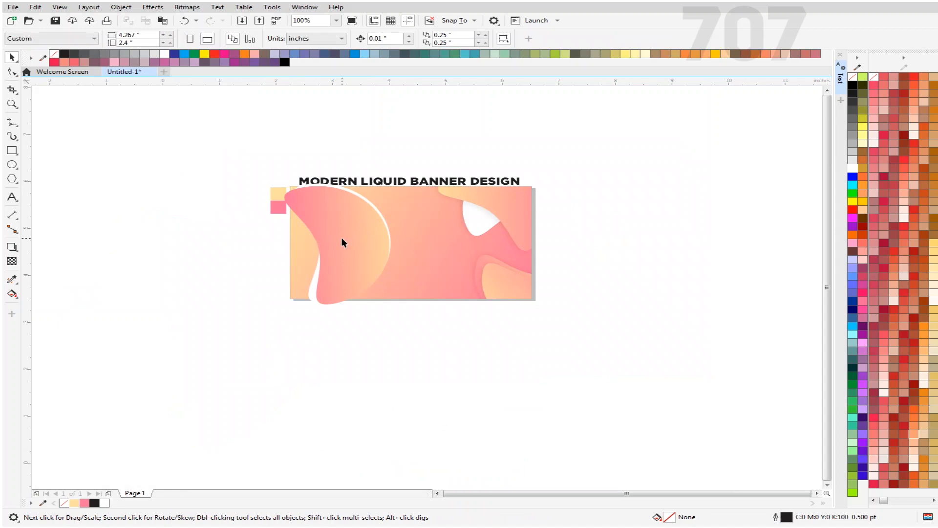
pyautogui.moveTo(350, 241); pyautogui.dragTo(110, 233)
pyautogui.rightClick(110, 233)
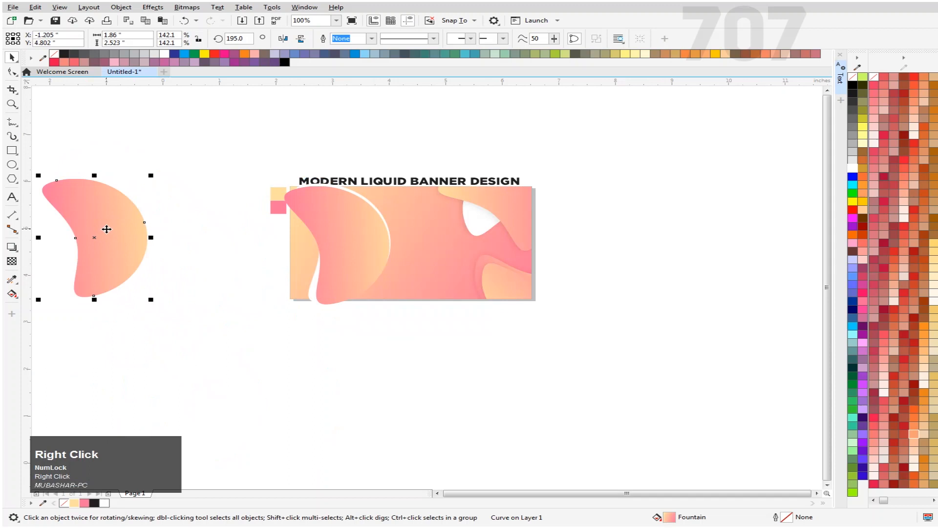
pyautogui.press('Delete')
pyautogui.scroll(3, 194, 259)
pyautogui.scroll(-3, 208, 268)
pyautogui.press('F5')
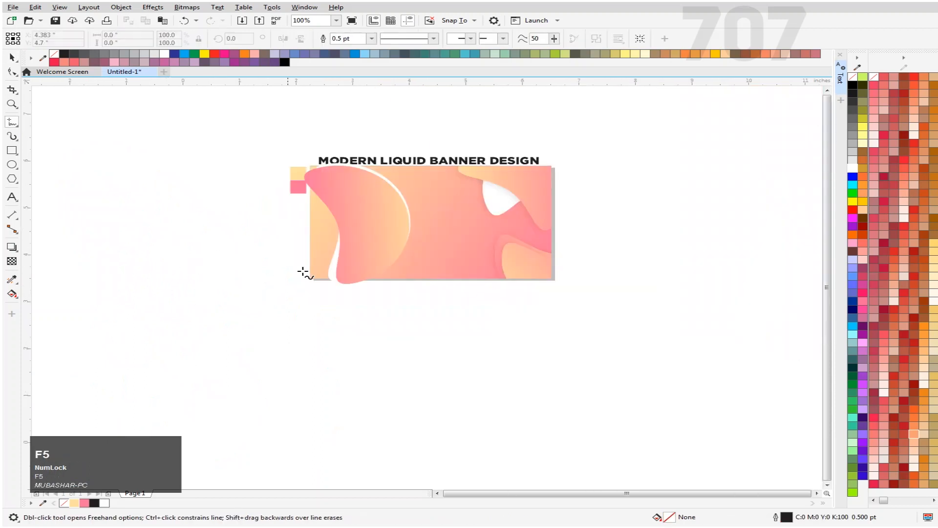
pyautogui.press('F4')
pyautogui.click(320, 245)
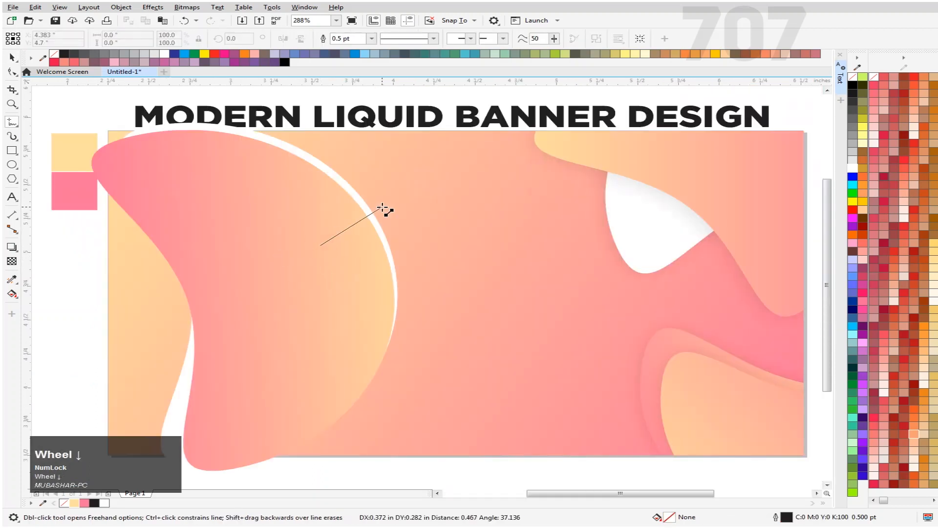
pyautogui.press('Delete')
pyautogui.click(195, 213)
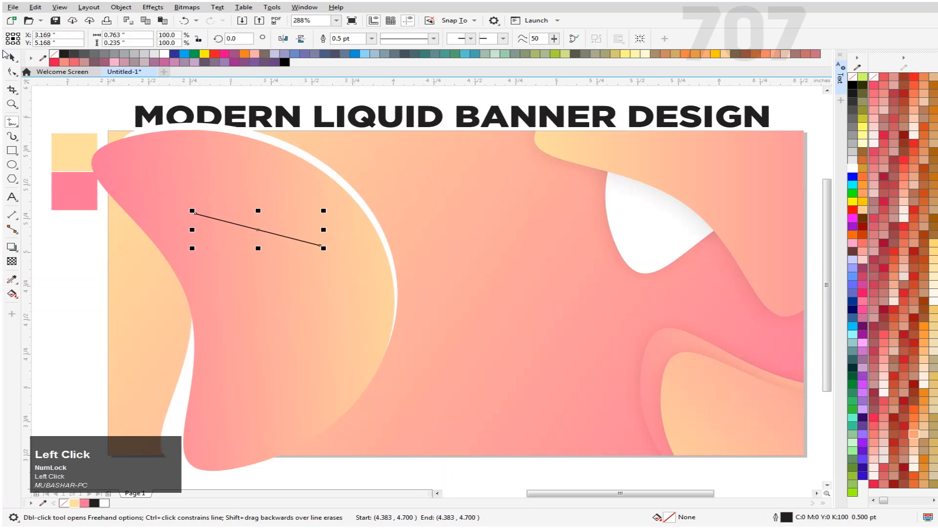
pyautogui.click(10, 57)
pyautogui.press('Delete')
pyautogui.scroll(-3, 277, 239)
pyautogui.scroll(3, 272, 244)
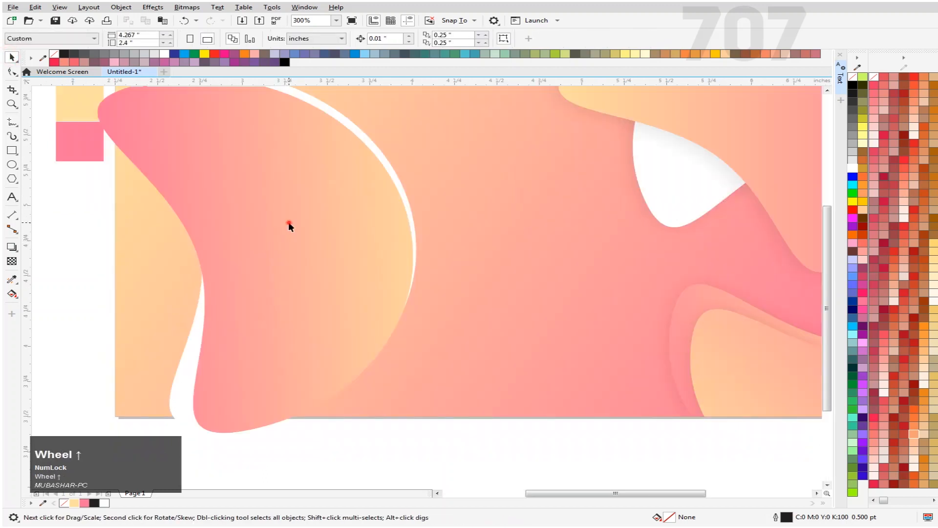
pyautogui.click(289, 222)
pyautogui.scroll(-3, 355, 225)
pyautogui.click(146, 254)
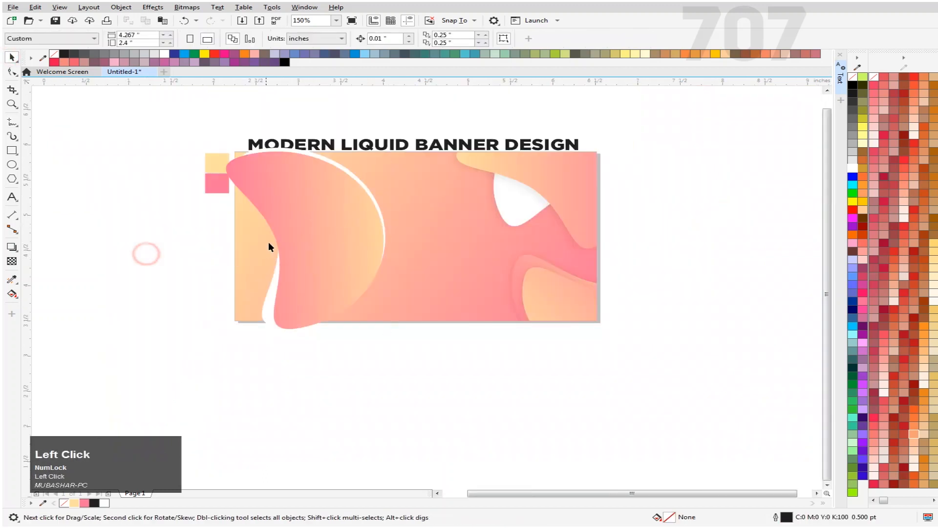
# Place a copy of the left gradient shape one level behind it, rotated to about 181.4 degrees
pyautogui.click(318, 228)
pyautogui.hotkey('ctrl', 'c')
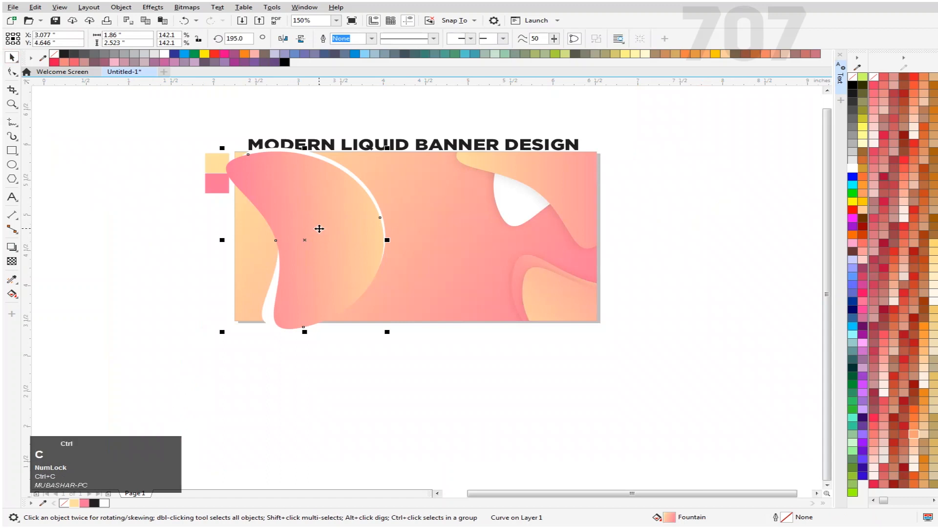
pyautogui.click(171, 346)
pyautogui.click(342, 209)
pyautogui.click(342, 210)
pyautogui.moveTo(391, 144); pyautogui.dragTo(413, 166)
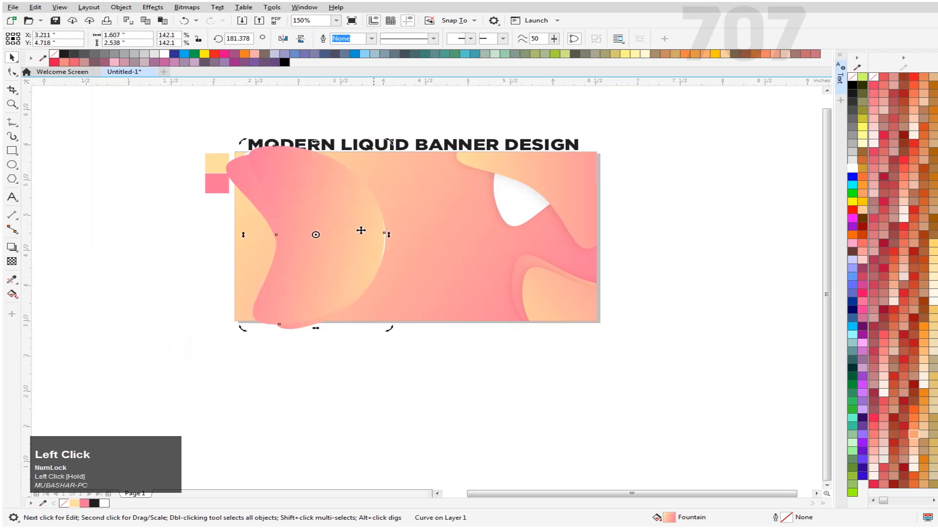
pyautogui.press('pagedown')
pyautogui.click(257, 382)
# Rotate the white shape behind the left liquid shapes to about 202.5 degrees so it forms a wider rim
pyautogui.scroll(2, 365, 218)
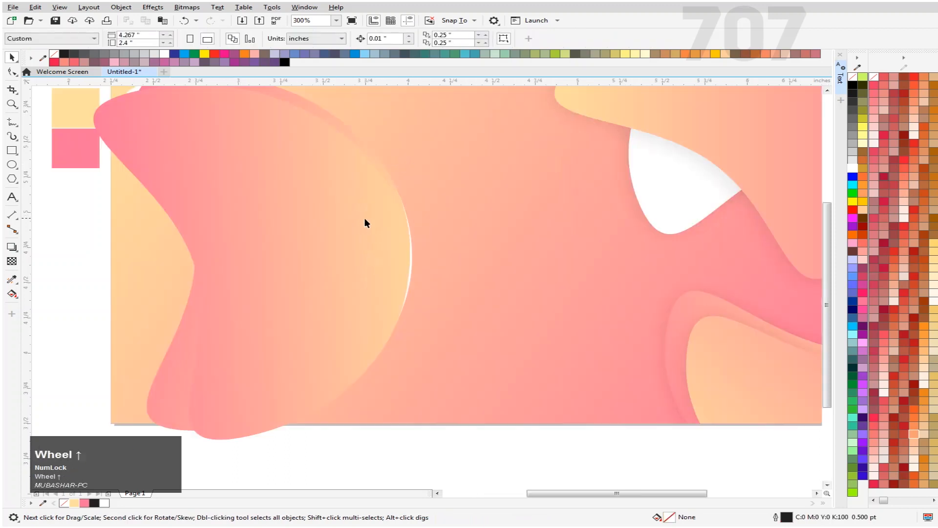
pyautogui.scroll(2, 411, 268)
pyautogui.click(406, 266)
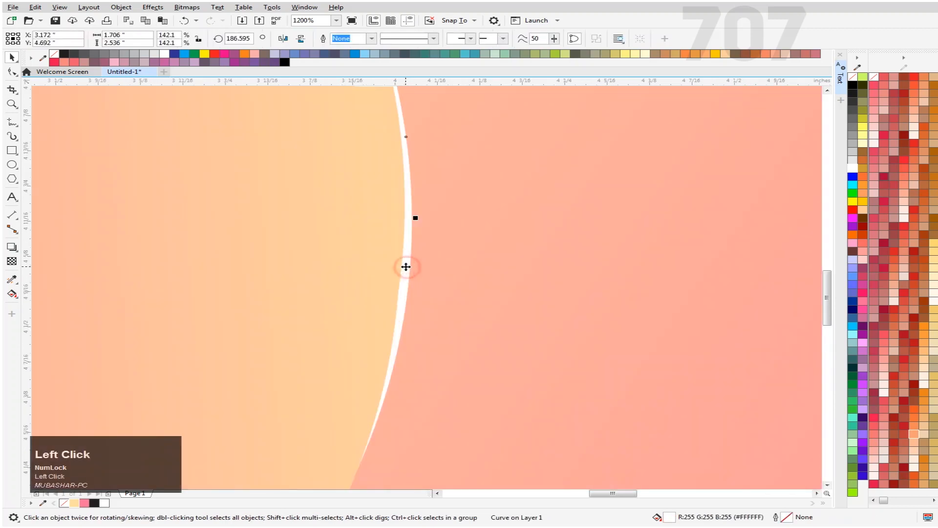
pyautogui.scroll(-1, 402, 262)
pyautogui.scroll(-3, 402, 262)
pyautogui.scroll(1, 395, 264)
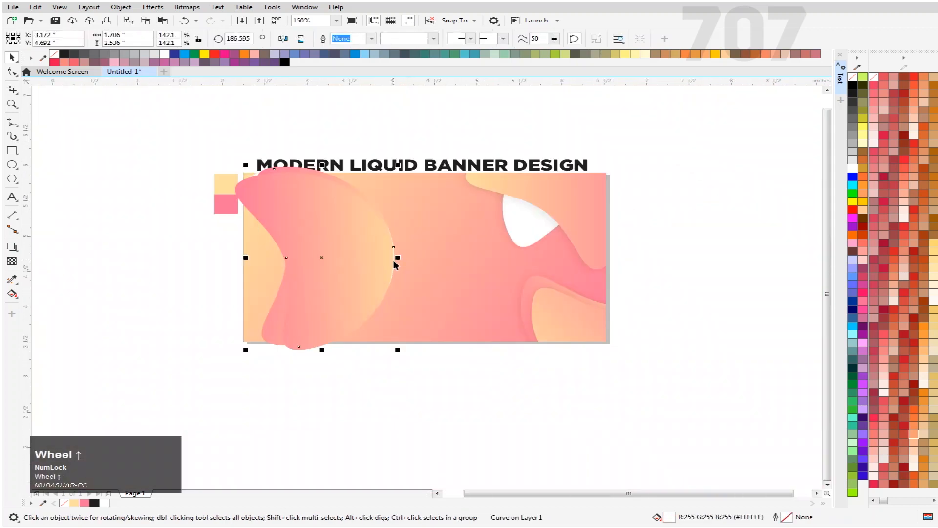
pyautogui.click(321, 257)
pyautogui.moveTo(398, 166); pyautogui.dragTo(336, 181)
pyautogui.click(166, 275)
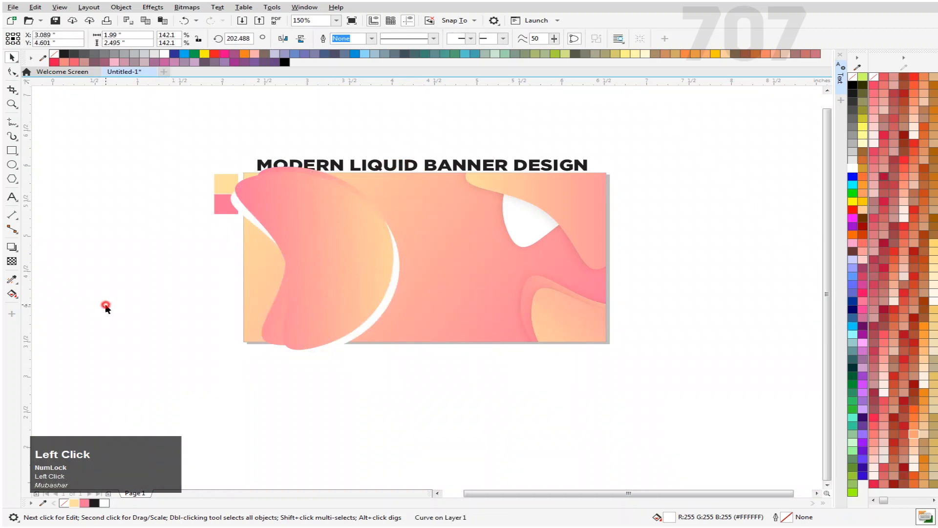
# Reverse the fountain fill of the gradient copy that lies between the front left shape and the white shape
pyautogui.scroll(1, 435, 289)
pyautogui.scroll(-1, 263, 254)
pyautogui.click(231, 228)
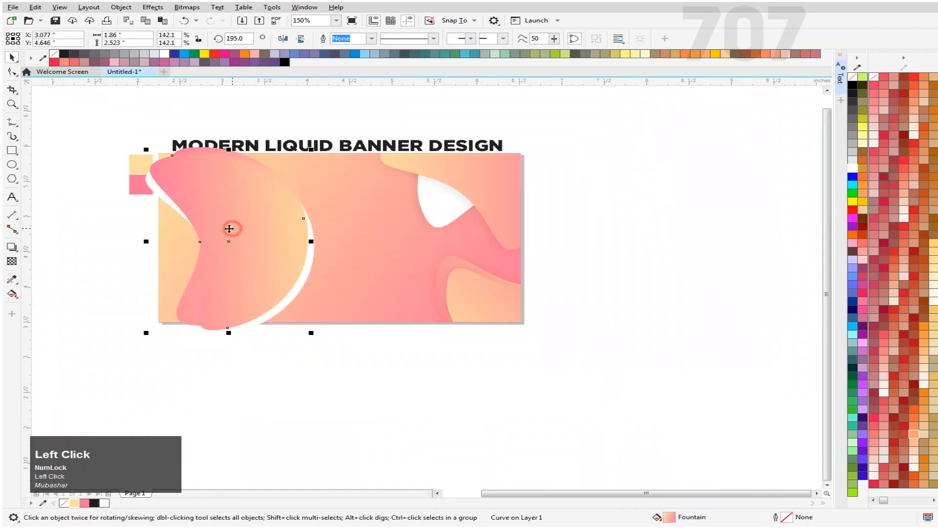
pyautogui.click(108, 315)
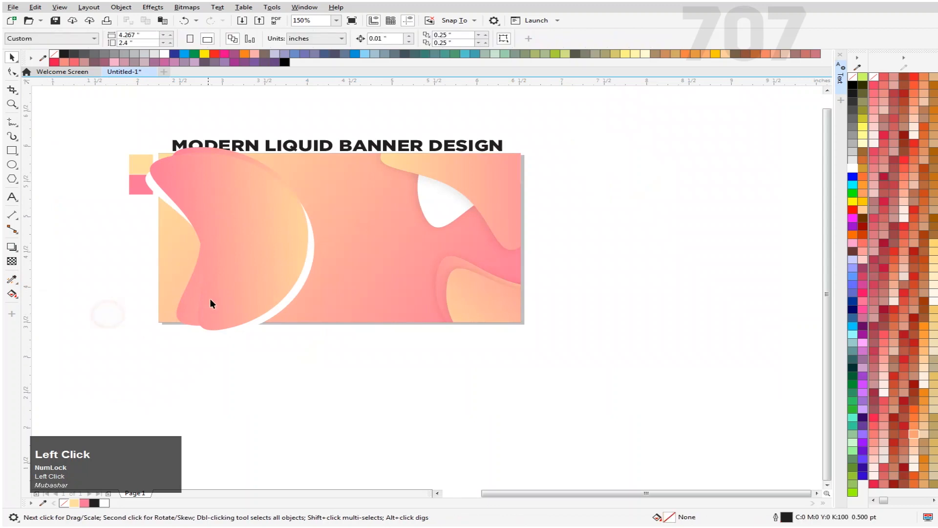
pyautogui.click(191, 295)
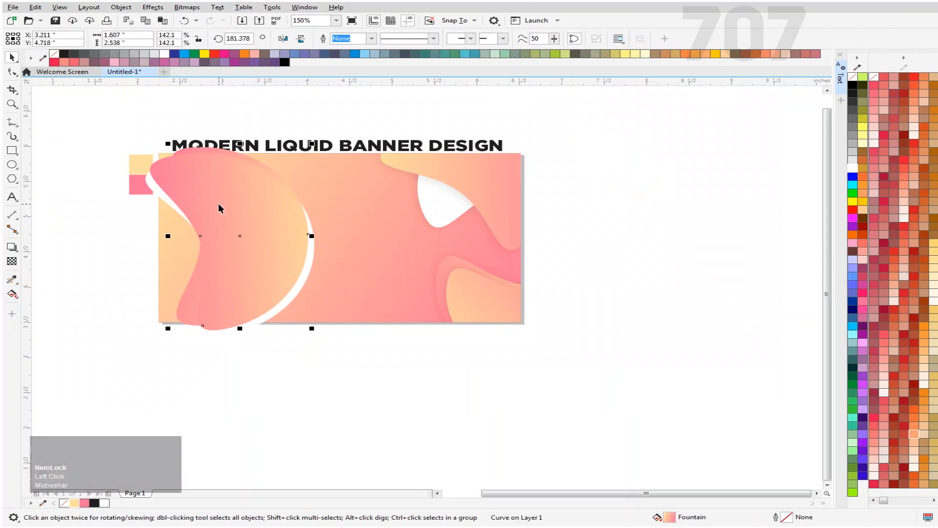
pyautogui.scroll(2, 186, 252)
pyautogui.scroll(1, 186, 249)
pyautogui.scroll(-2, 184, 220)
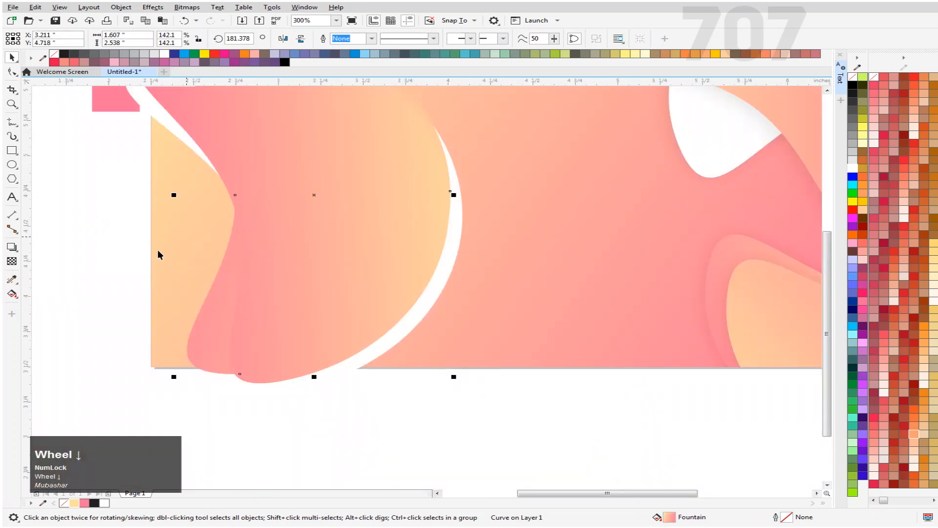
pyautogui.click(49, 265)
pyautogui.click(197, 344)
pyautogui.press('g')
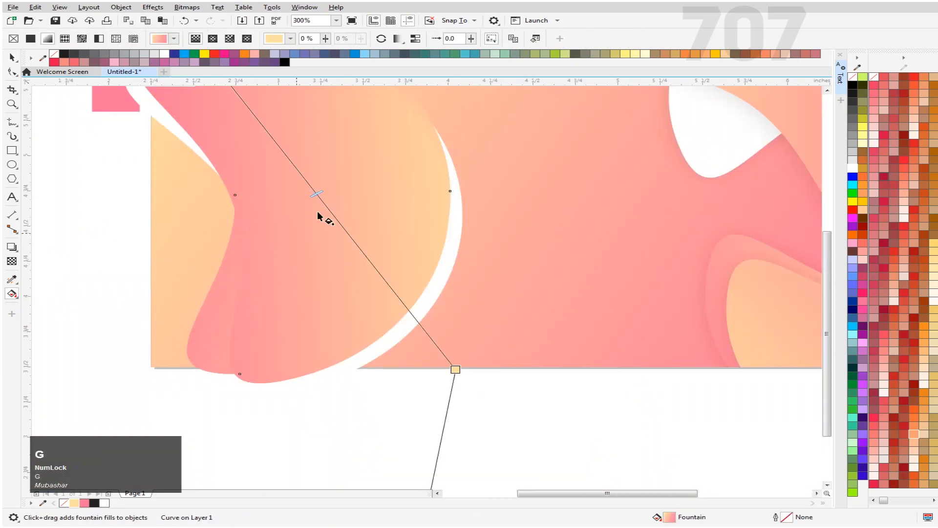
pyautogui.click(380, 40)
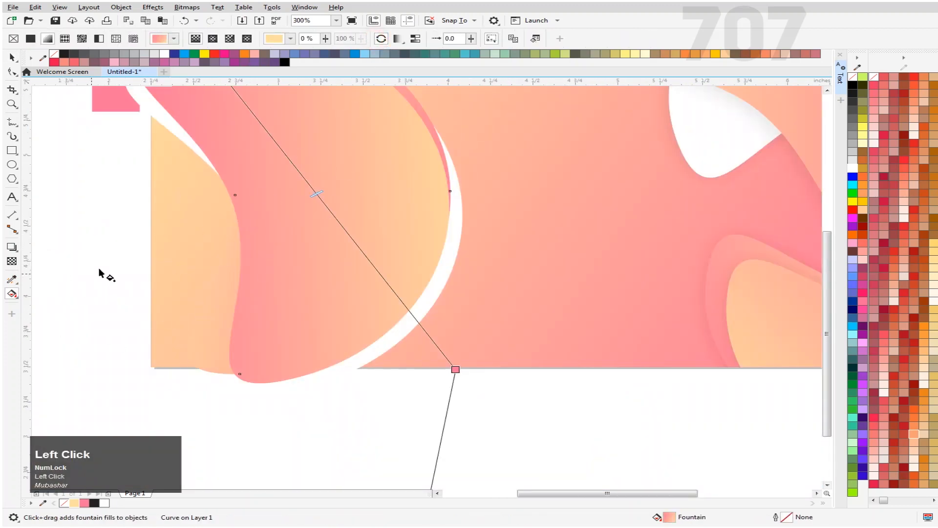
pyautogui.scroll(-1, 133, 238)
pyautogui.click(13, 58)
# Add a drop shadow to the white left shape and apply the Small Glow preset
pyautogui.scroll(1, 216, 248)
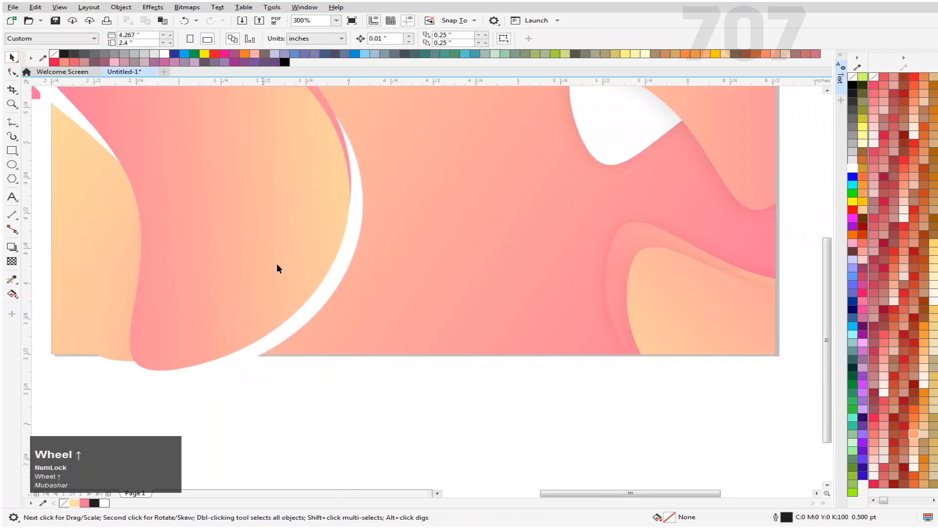
pyautogui.click(326, 290)
pyautogui.scroll(-1, 336, 285)
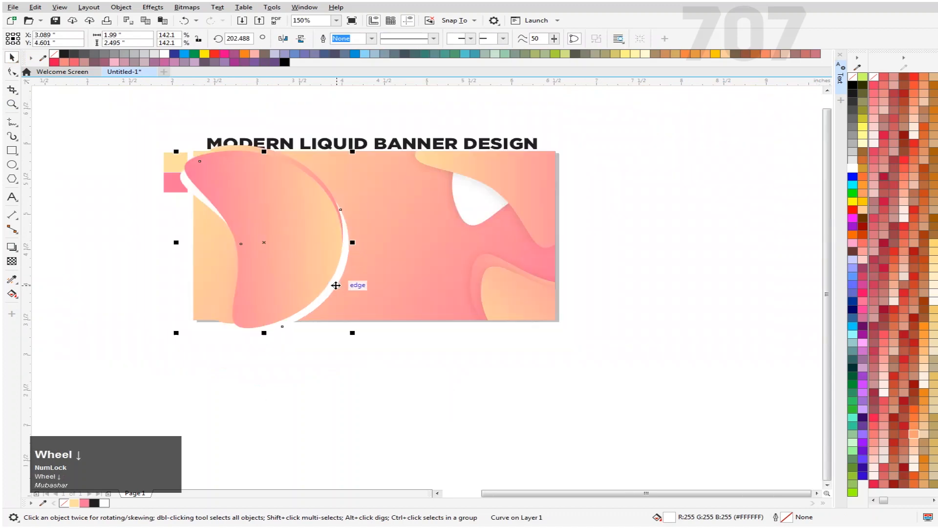
pyautogui.click(13, 248)
pyautogui.moveTo(264, 243); pyautogui.dragTo(349, 243)
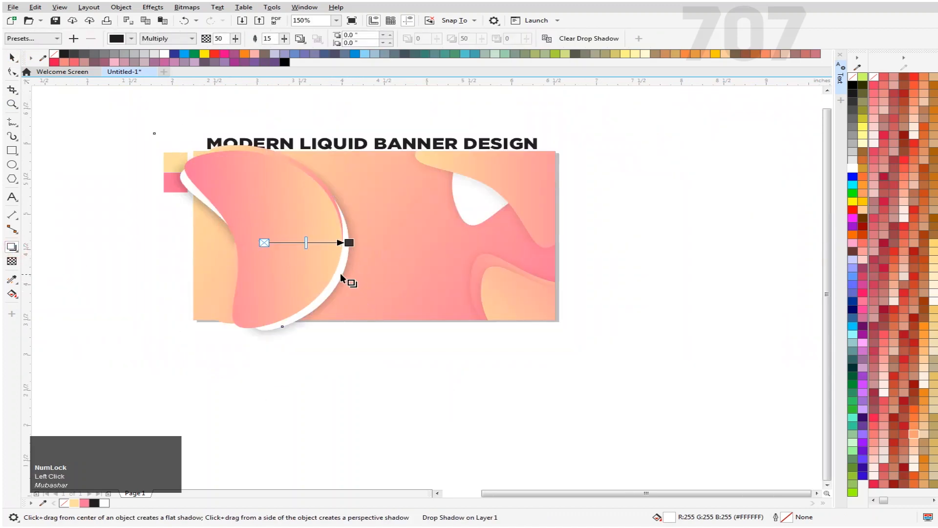
pyautogui.click(49, 38)
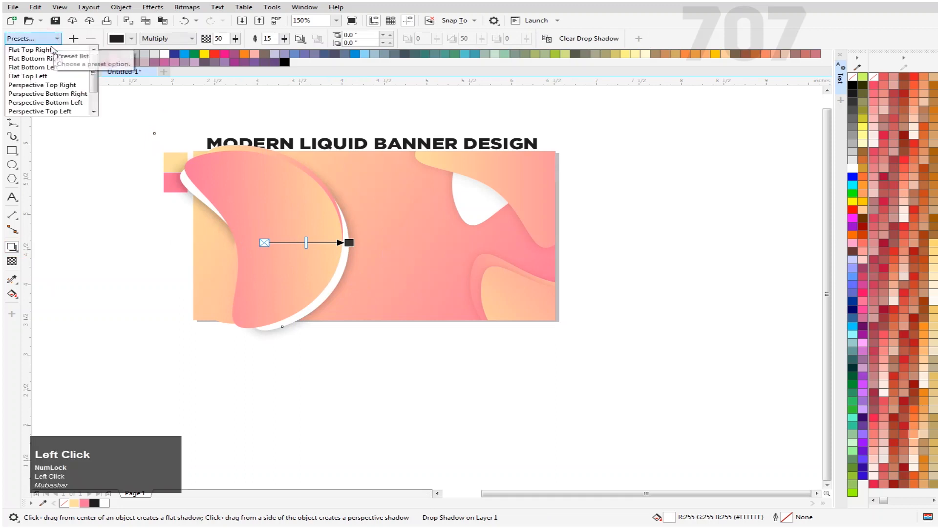
pyautogui.scroll(-1, 54, 106)
pyautogui.moveTo(93, 73); pyautogui.dragTo(92, 83)
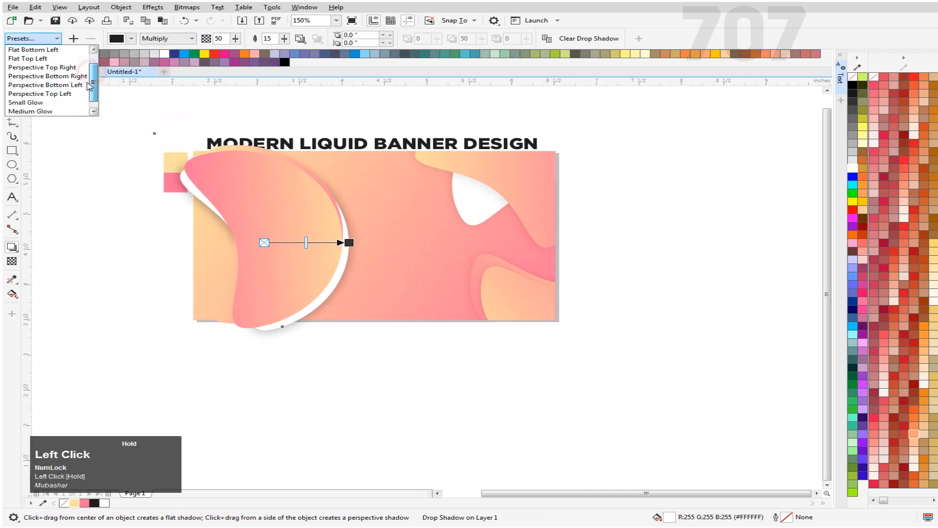
pyautogui.click(52, 104)
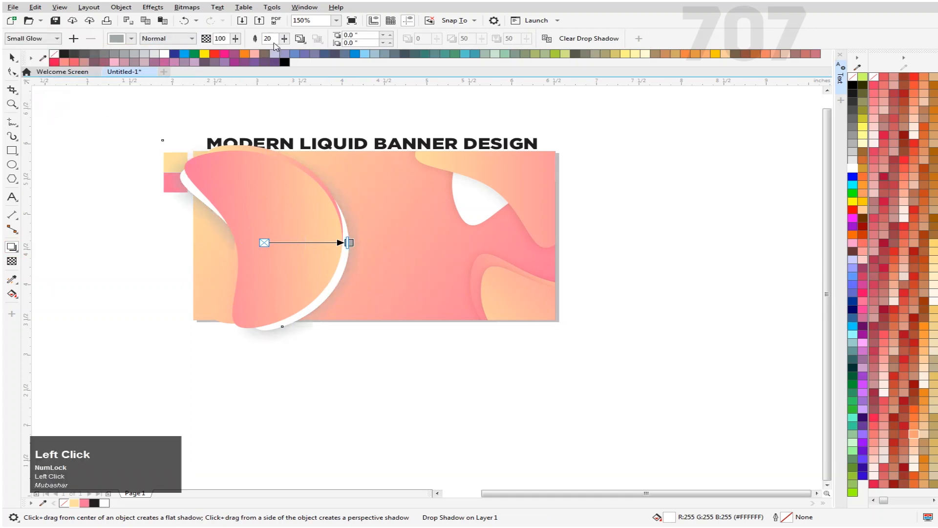
# Change the white shape's drop shadow colour to black by sampling the black palette swatch
pyautogui.click(117, 41)
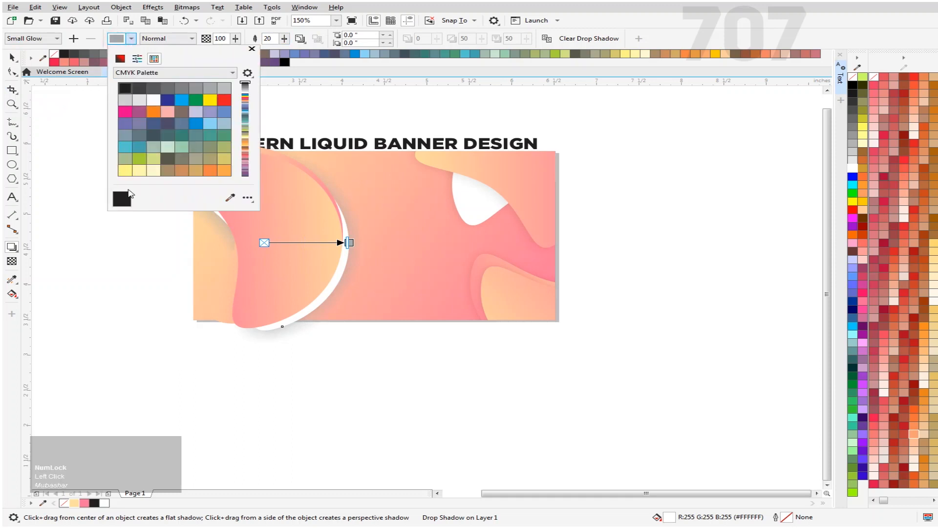
pyautogui.click(230, 197)
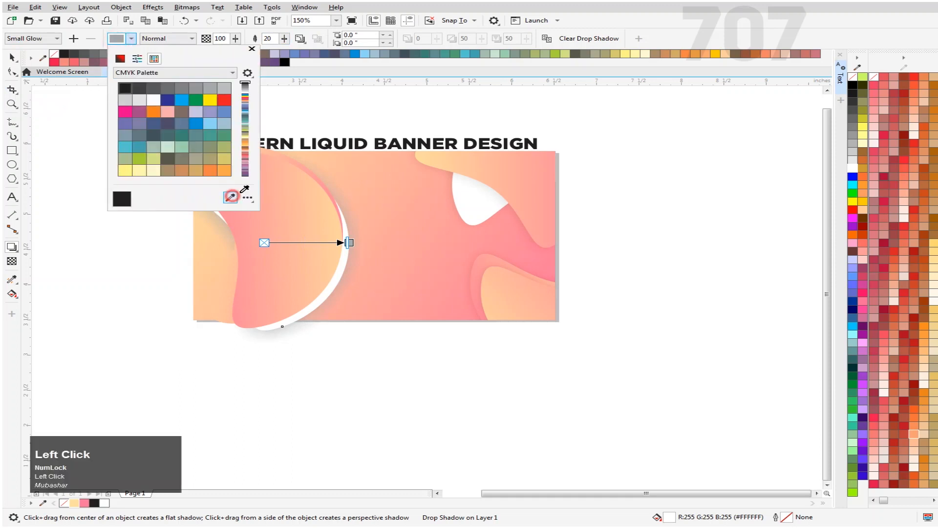
pyautogui.click(857, 83)
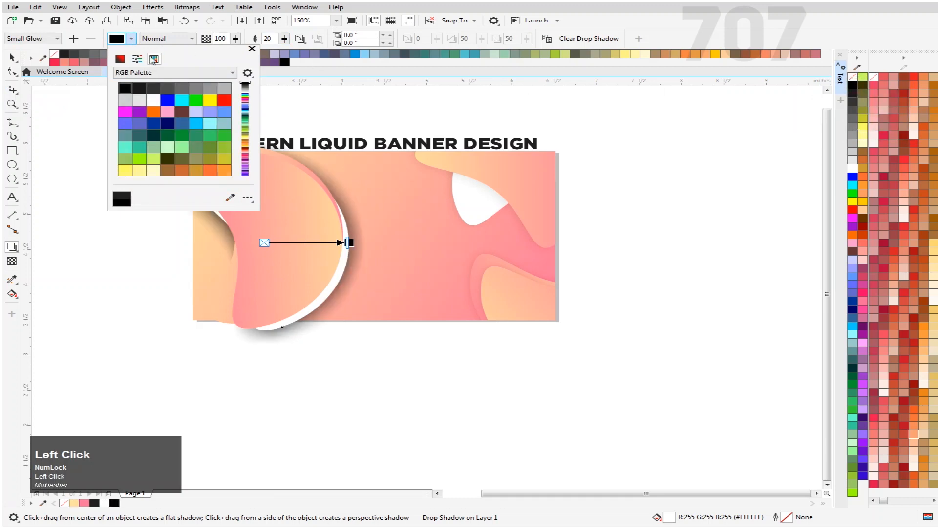
pyautogui.click(252, 49)
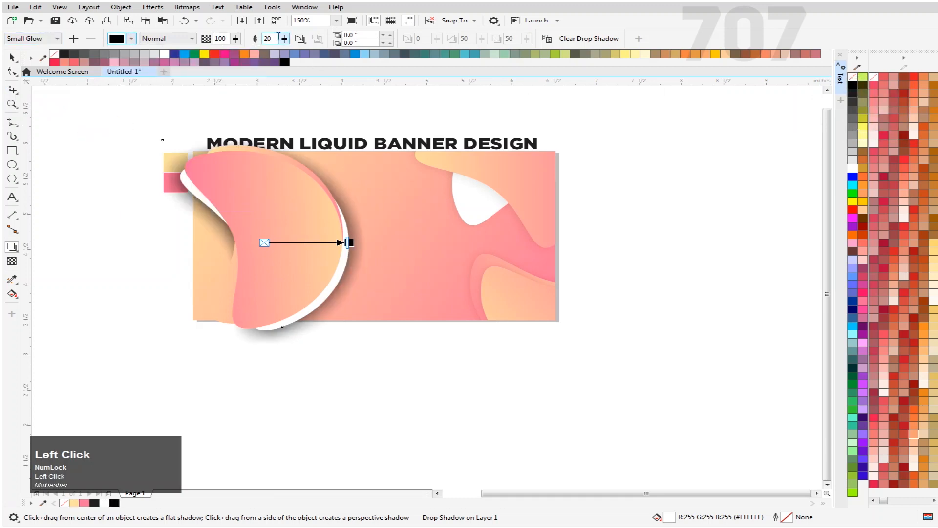
# Set the white shape's drop shadow feathering to 15 and its opacity to 15
pyautogui.moveTo(279, 38); pyautogui.dragTo(246, 44)
pyautogui.press('Return')
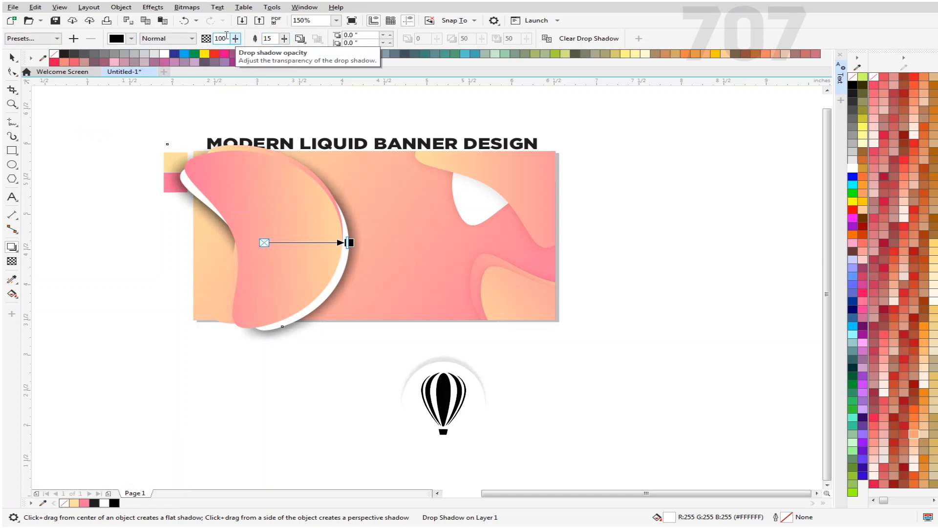
pyautogui.moveTo(226, 39); pyautogui.dragTo(215, 39)
pyautogui.write('15')
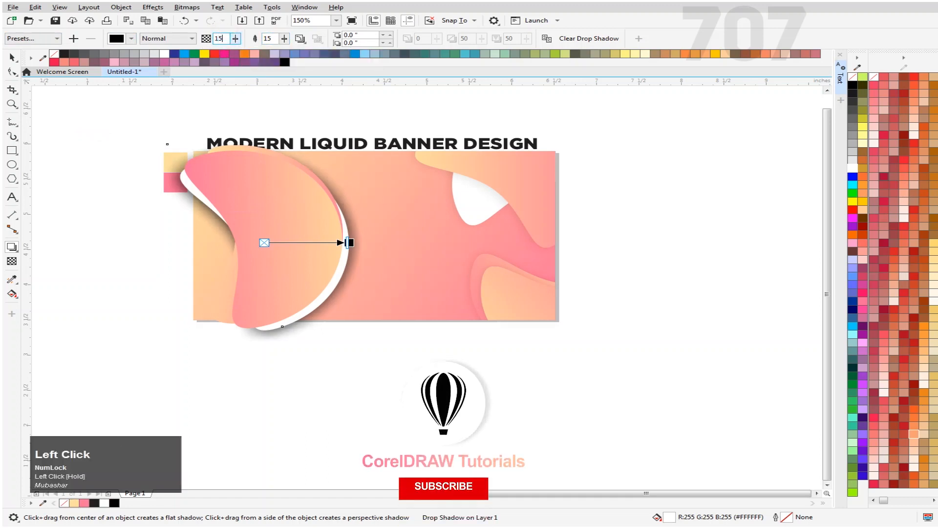
pyautogui.press('Return')
pyautogui.click(10, 55)
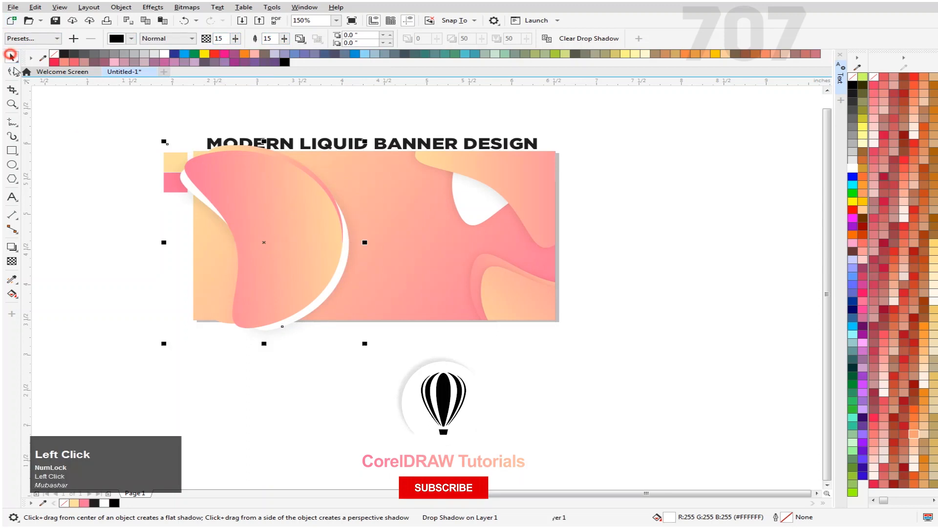
pyautogui.click(107, 289)
# Try a solid orange fill on the middle gradient shape of the left stack and undo it
pyautogui.scroll(2, 277, 206)
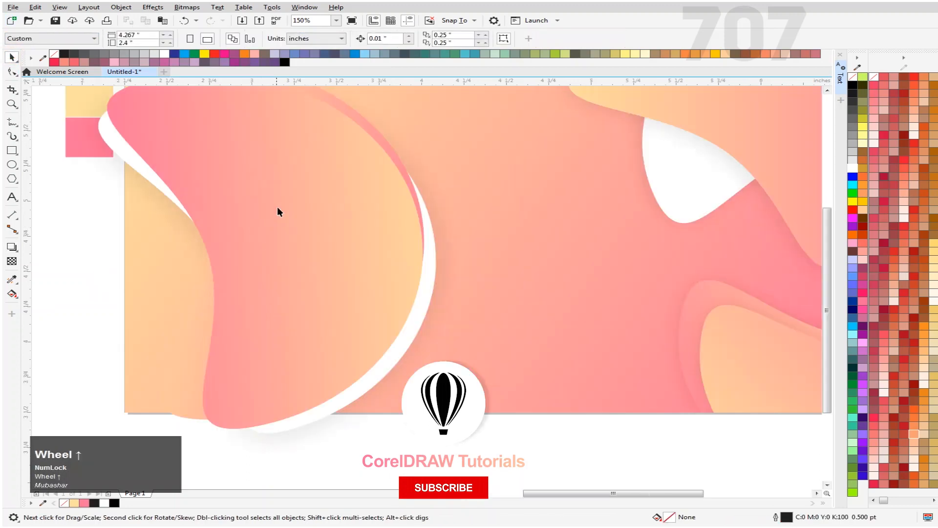
pyautogui.click(375, 138)
pyautogui.scroll(-3, 372, 138)
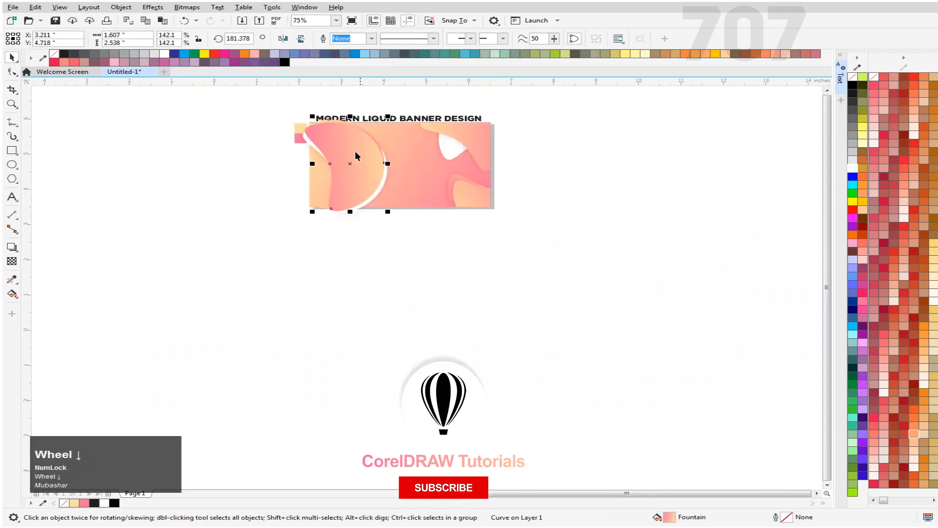
pyautogui.click(192, 179)
pyautogui.scroll(2, 354, 105)
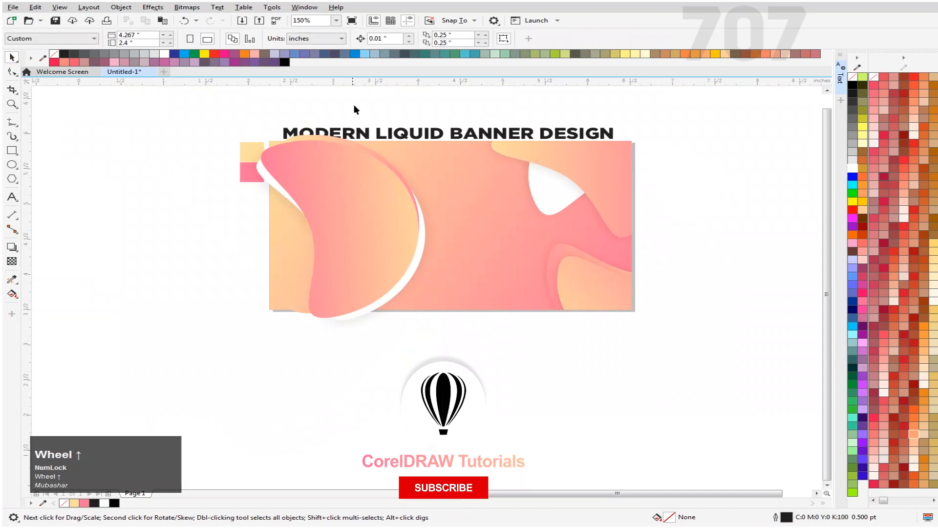
pyautogui.click(332, 139)
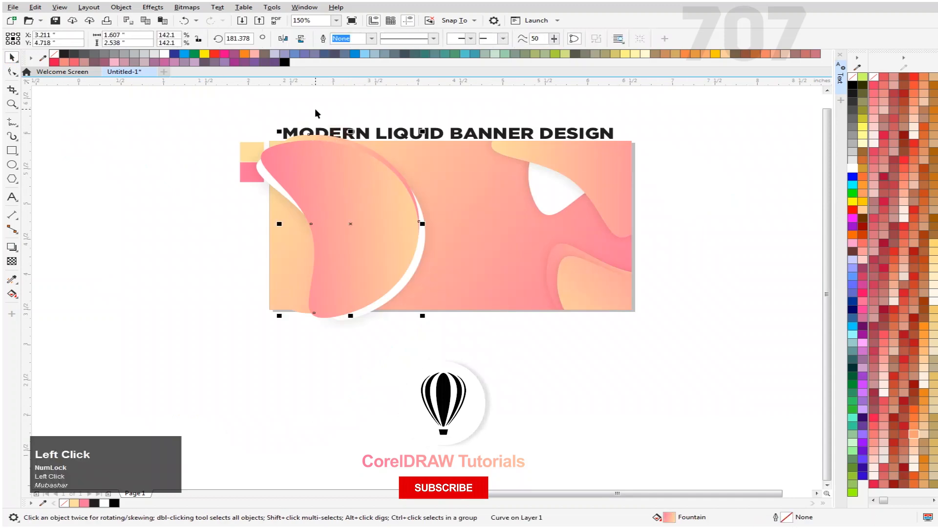
pyautogui.scroll(2, 374, 104)
pyautogui.scroll(1, 345, 132)
pyautogui.scroll(-2, 381, 109)
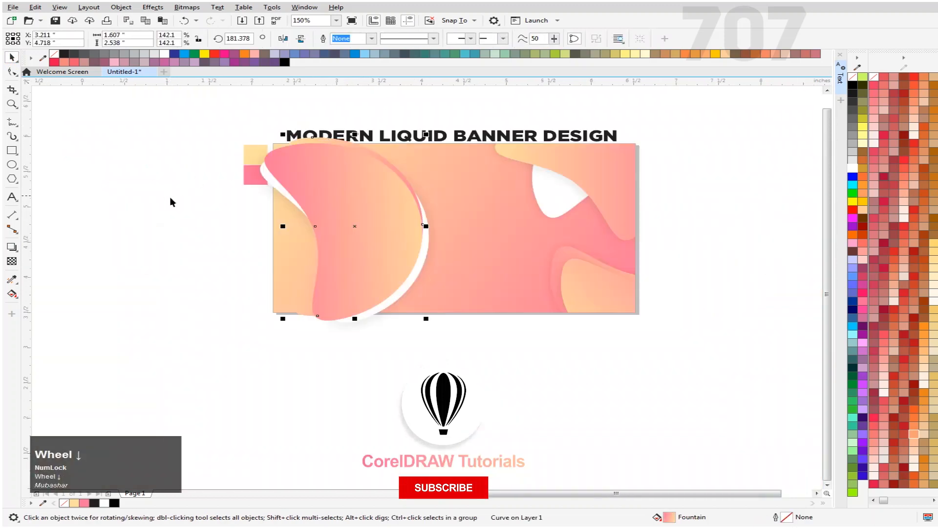
pyautogui.click(920, 165)
pyautogui.hotkey('ctrl', 'z')
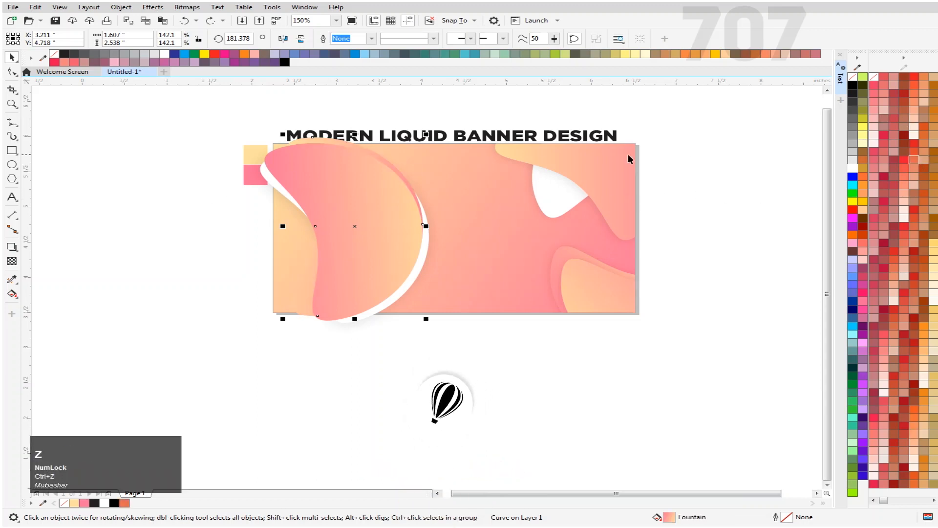
# Add a drop shadow to the middle gradient shape, cast from its right edge toward the left, with opacity 15
pyautogui.scroll(2, 531, 145)
pyautogui.scroll(-2, 538, 129)
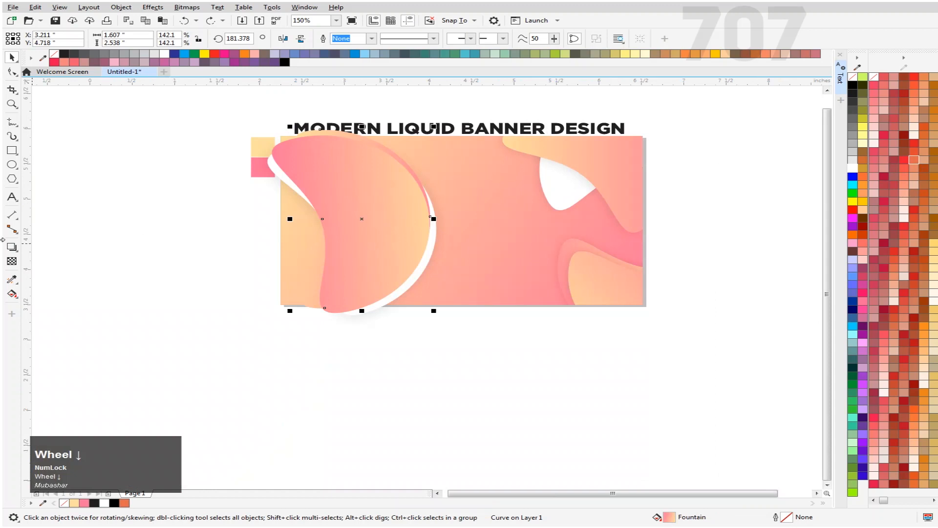
pyautogui.click(14, 248)
pyautogui.moveTo(431, 218); pyautogui.dragTo(297, 220)
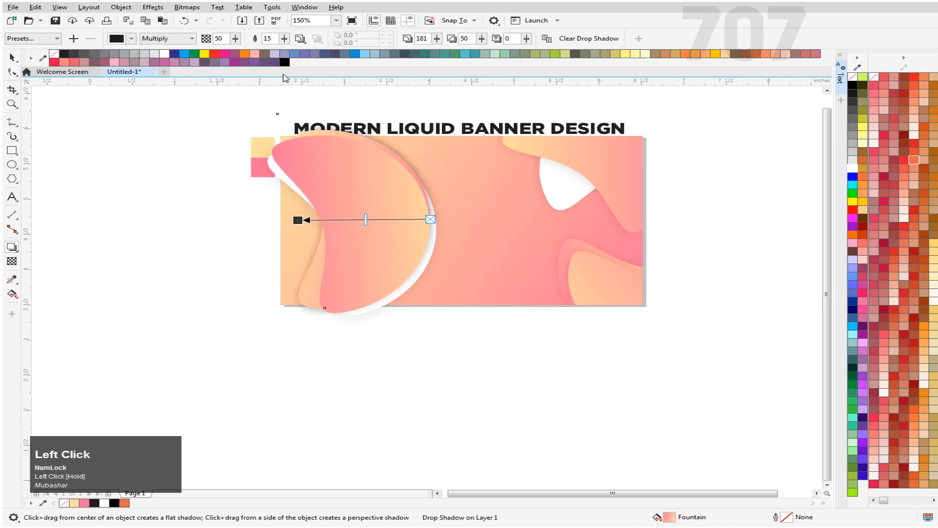
pyautogui.moveTo(222, 38); pyautogui.dragTo(205, 39)
pyautogui.write('15')
pyautogui.press('Return')
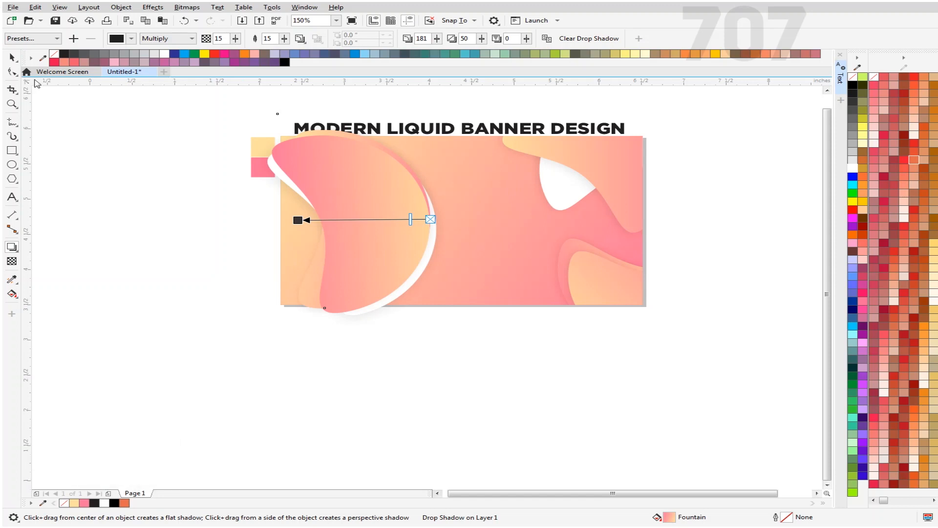
pyautogui.click(10, 57)
# Reorient the fountain fill of the middle gradient shape in the left stack, from yellow above its upper edge to pink just below it
pyautogui.scroll(2, 429, 255)
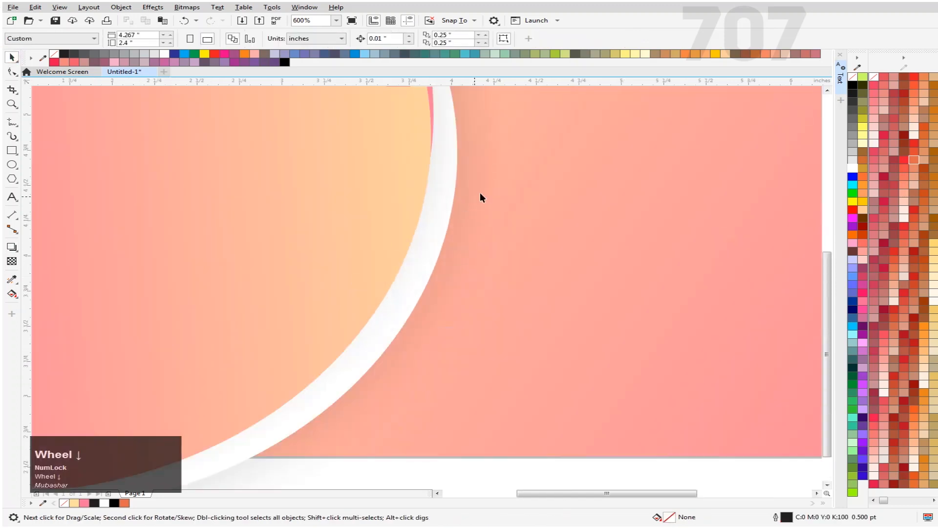
pyautogui.scroll(-2, 479, 195)
pyautogui.scroll(2, 394, 208)
pyautogui.click(333, 247)
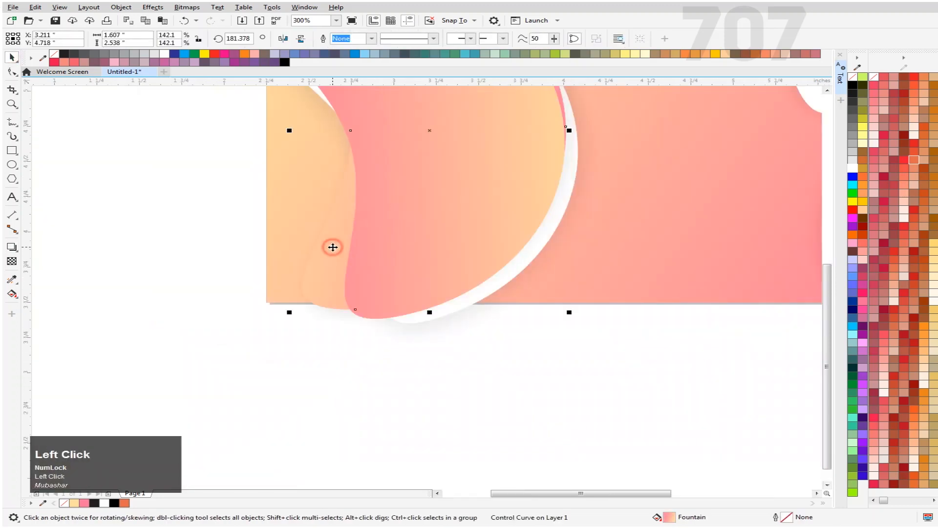
pyautogui.press('g')
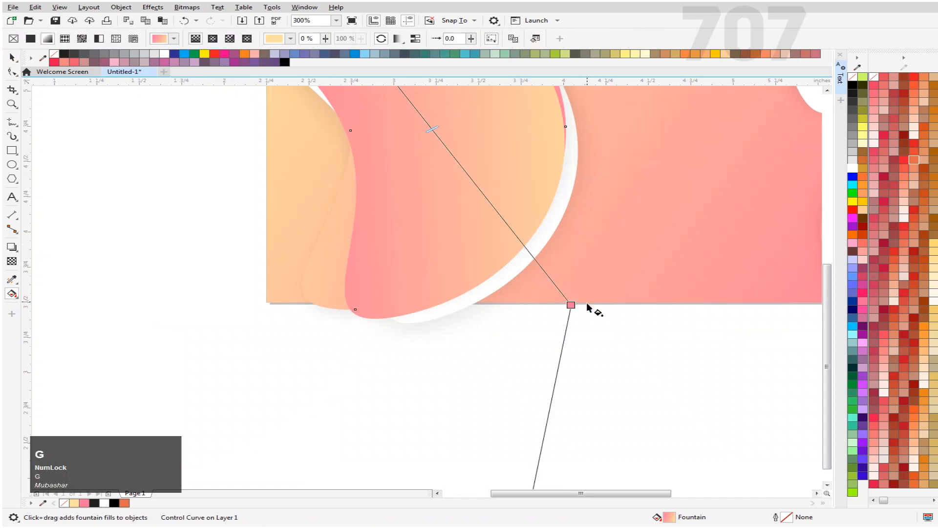
pyautogui.scroll(-4, 507, 239)
pyautogui.moveTo(502, 356); pyautogui.dragTo(404, 247)
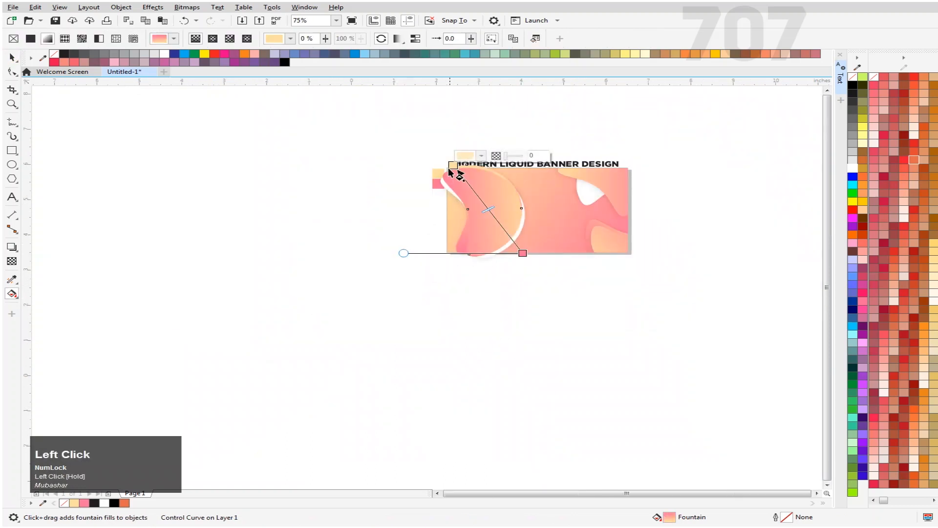
pyautogui.moveTo(451, 164)
pyautogui.mouseDown()
pyautogui.moveTo(487, 147)
pyautogui.moveTo(457, 161)
pyautogui.mouseUp()
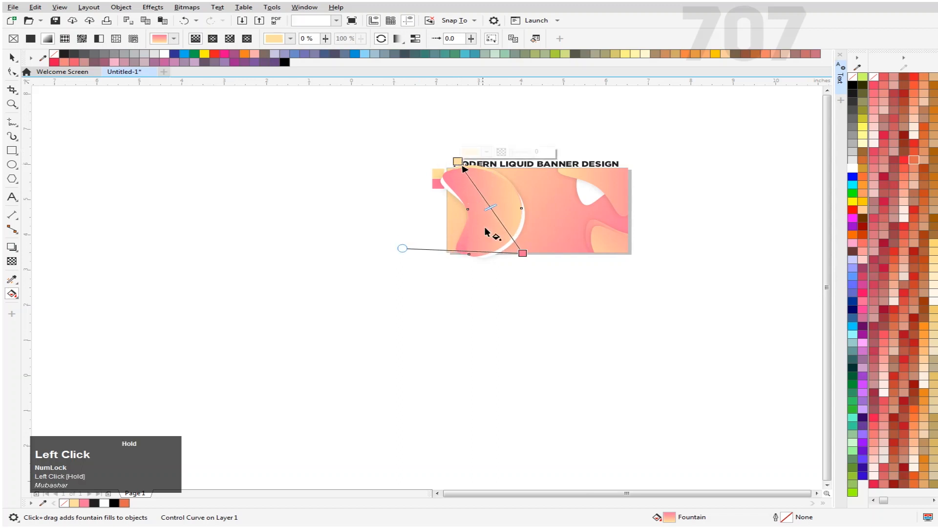
pyautogui.moveTo(523, 253); pyautogui.dragTo(483, 263)
pyautogui.moveTo(373, 226); pyautogui.dragTo(358, 291)
# Undo the accidental fill edit on the middle gradient shape and skew its fountain fill downward below the banner
pyautogui.click(361, 299)
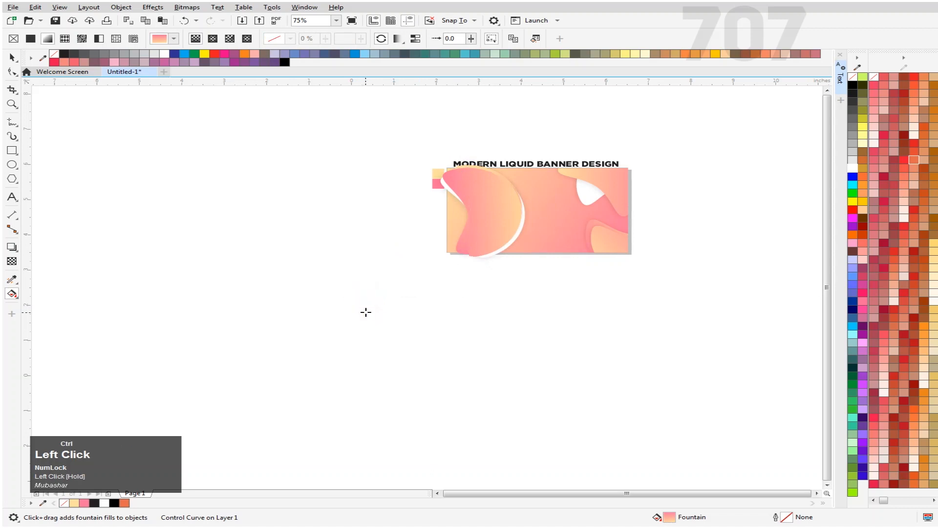
pyautogui.hotkey('ctrl', 'z')
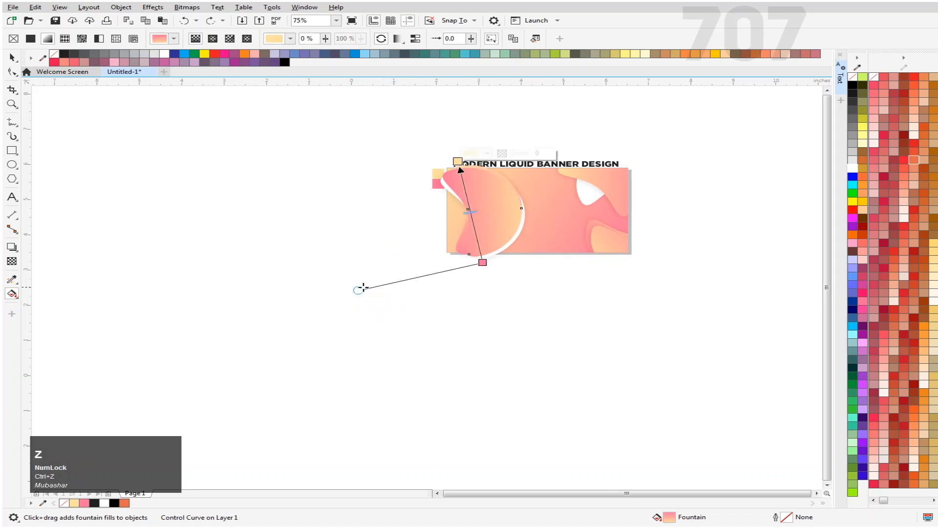
pyautogui.moveTo(357, 292); pyautogui.dragTo(424, 346)
pyautogui.click(22, 63)
pyautogui.click(350, 298)
pyautogui.scroll(2, 517, 190)
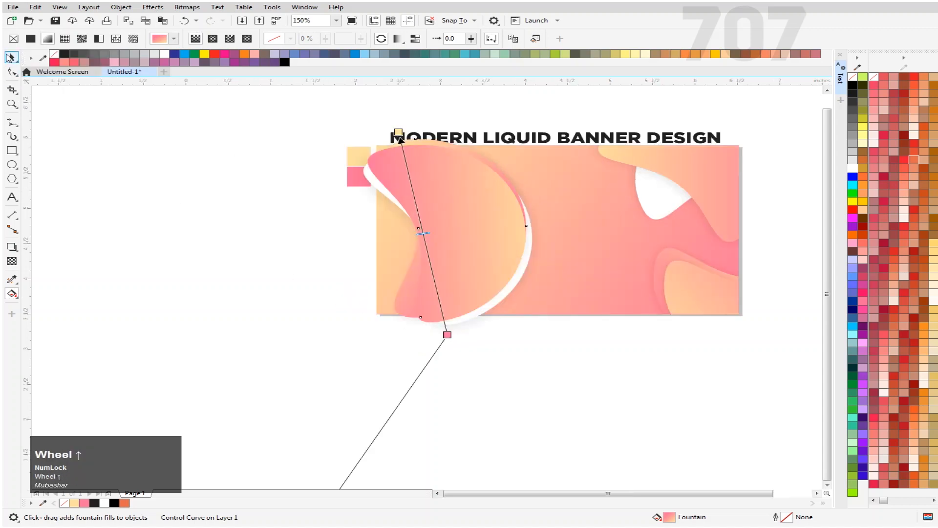
pyautogui.click(11, 57)
pyautogui.press('F4')
pyautogui.scroll(-2, 518, 215)
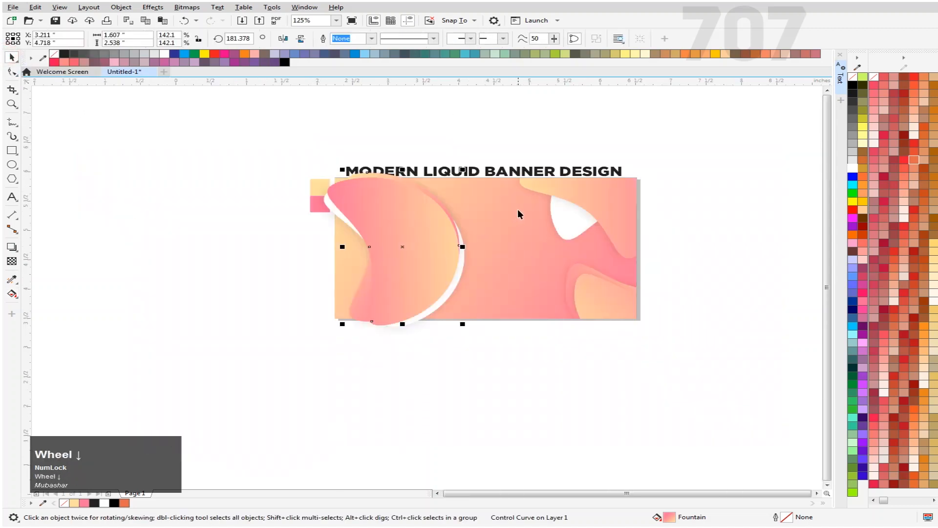
# Add a drop shadow to the front gradient shape, cast from its right edge toward the left, with opacity 15
pyautogui.click(434, 210)
pyautogui.scroll(2, 434, 210)
pyautogui.click(402, 218)
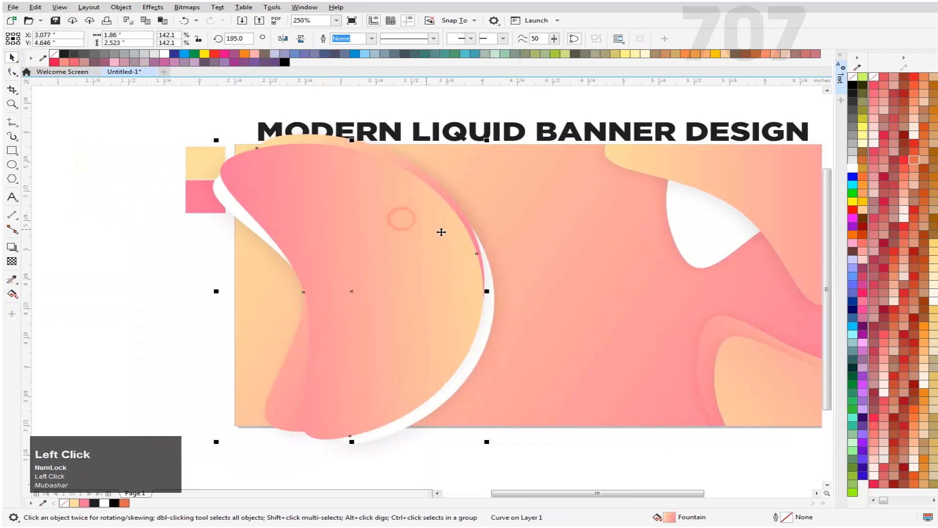
pyautogui.click(12, 247)
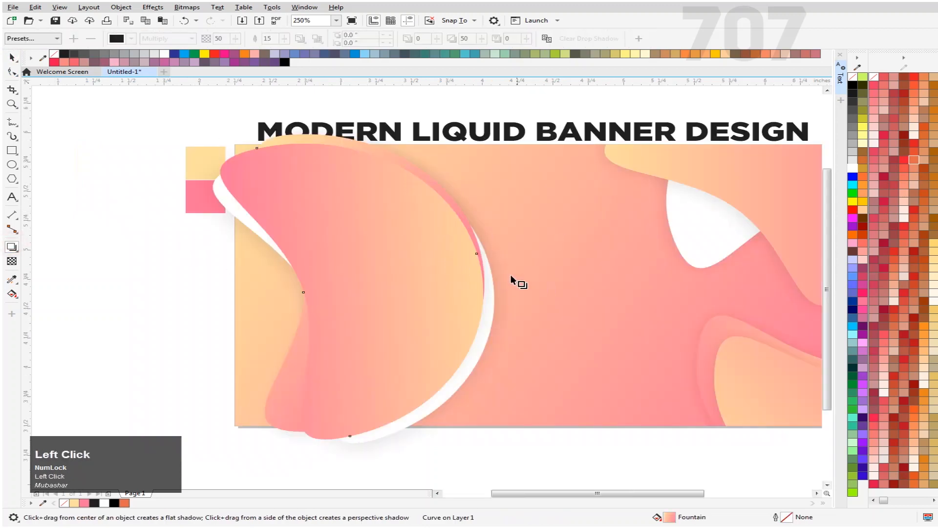
pyautogui.moveTo(475, 254); pyautogui.dragTo(221, 292)
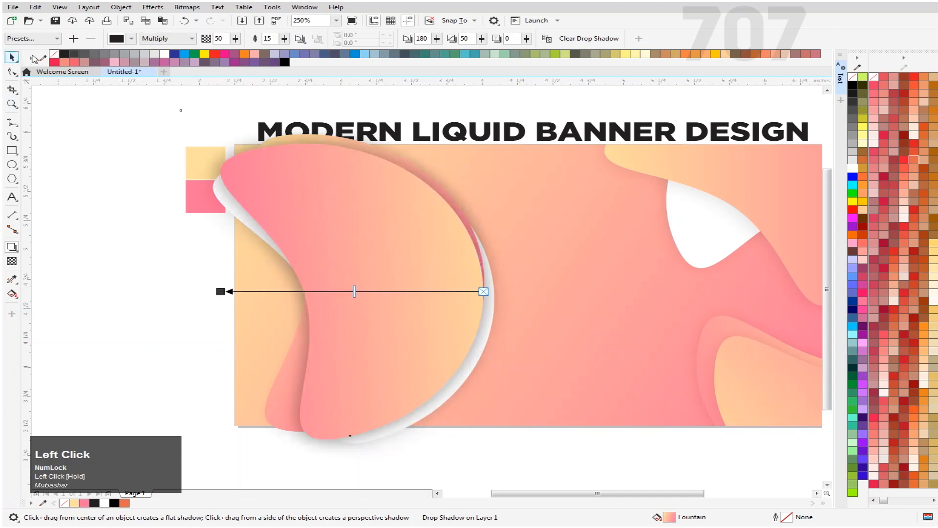
pyautogui.click(223, 39)
pyautogui.press('Return')
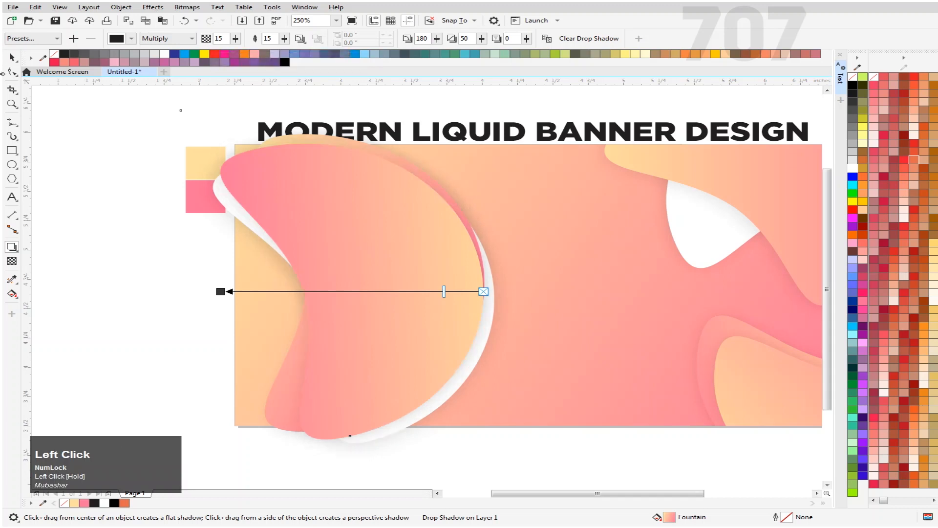
pyautogui.click(18, 60)
pyautogui.click(92, 206)
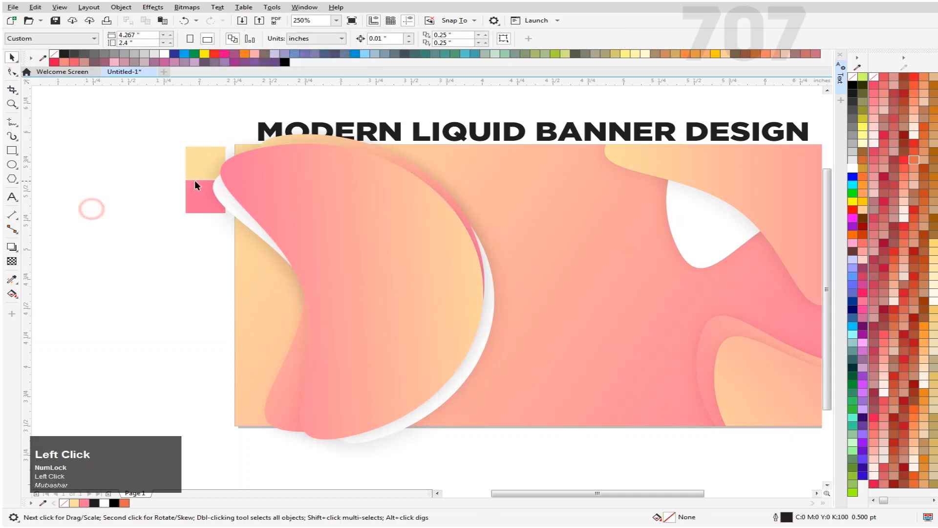
pyautogui.scroll(-2, 249, 241)
pyautogui.scroll(2, 136, 139)
pyautogui.scroll(-2, 227, 138)
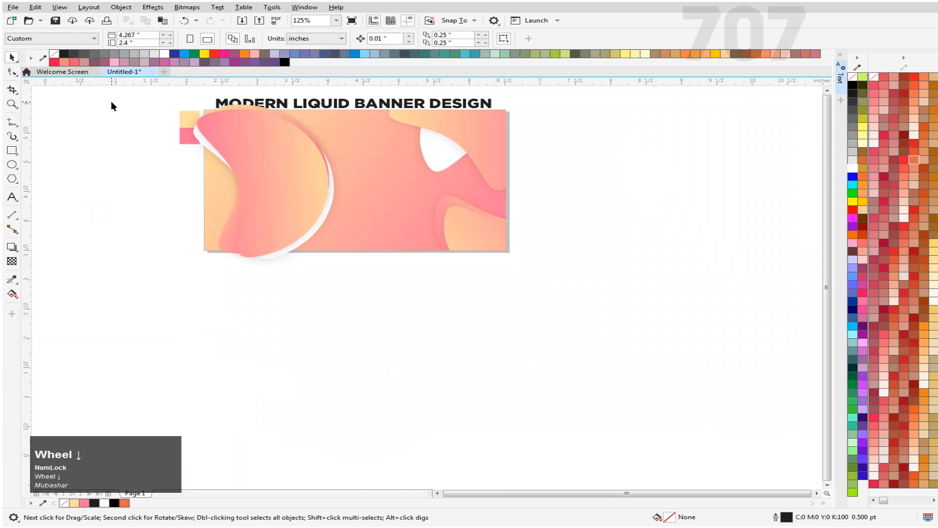
pyautogui.click(300, 186)
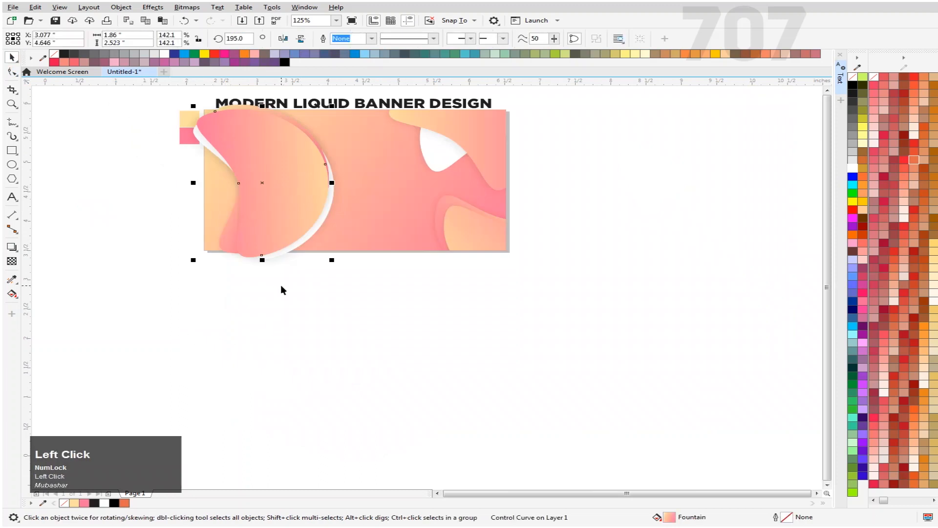
pyautogui.press('super+e')
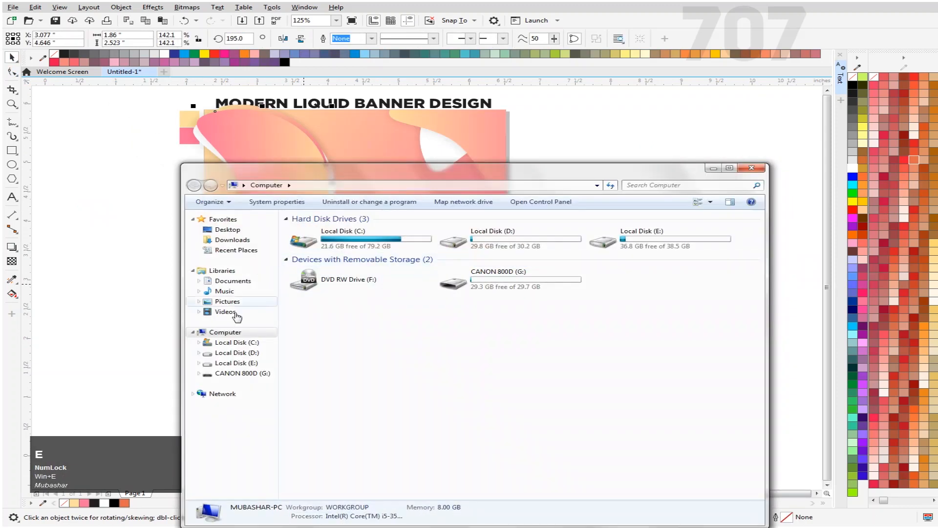
pyautogui.click(254, 302)
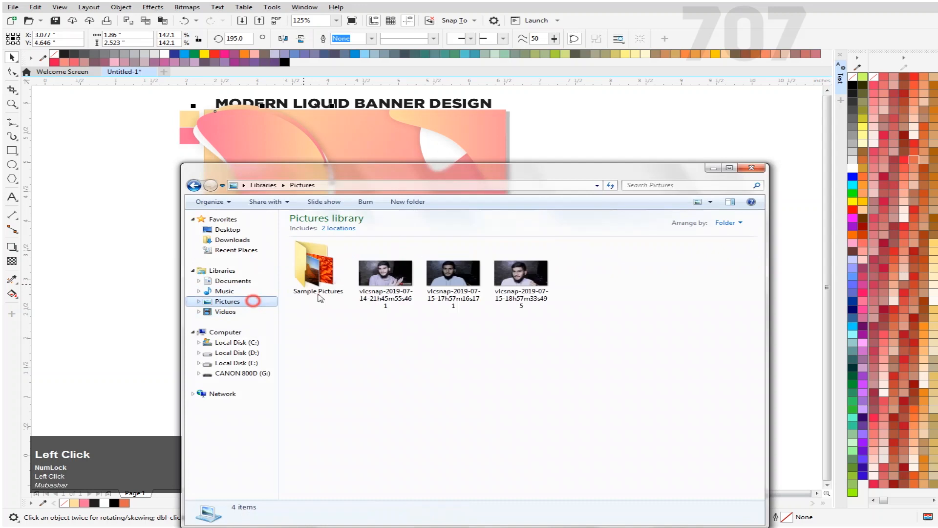
pyautogui.click(516, 273)
pyautogui.moveTo(621, 147); pyautogui.dragTo(621, 149)
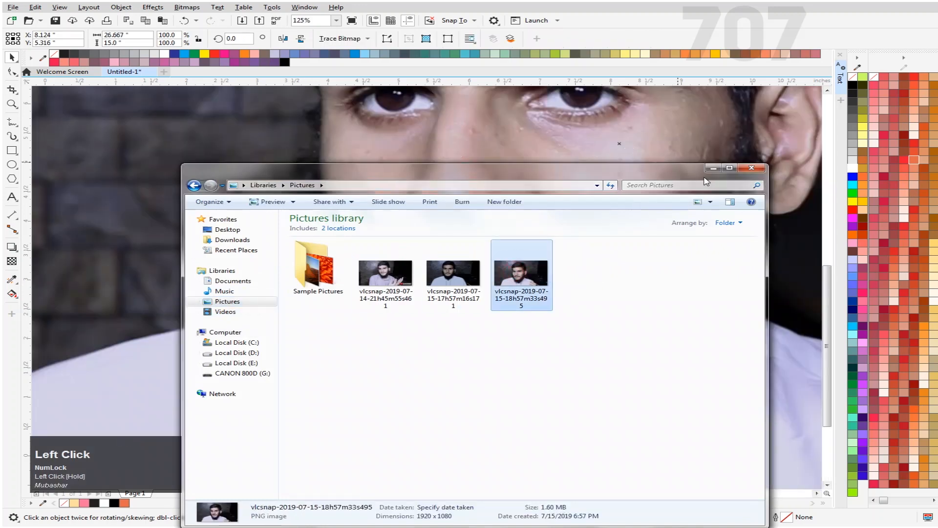
pyautogui.click(714, 168)
# Scale the imported photo down proportionally to about 7.02 by 3.95 inches and place it beside the banner's left edge
pyautogui.scroll(-5, 396, 228)
pyautogui.moveTo(403, 227); pyautogui.dragTo(426, 315)
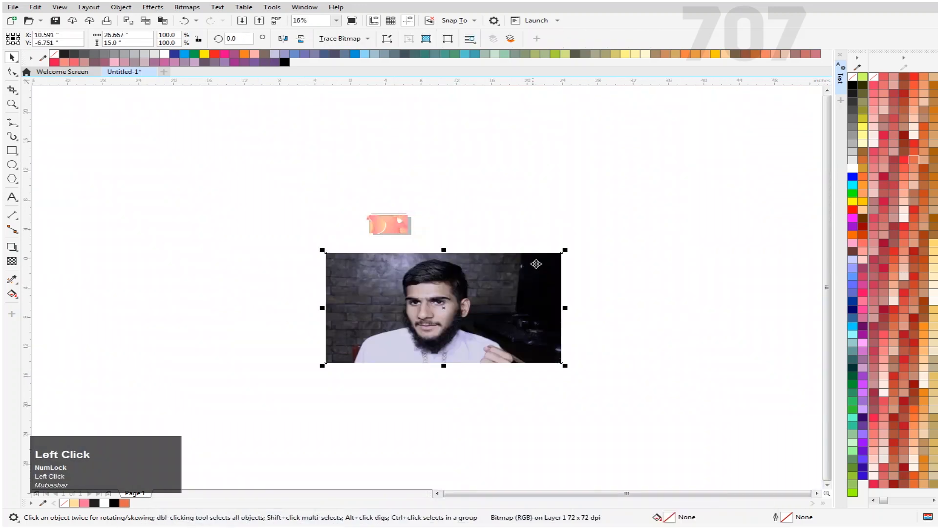
pyautogui.moveTo(567, 247); pyautogui.dragTo(504, 276)
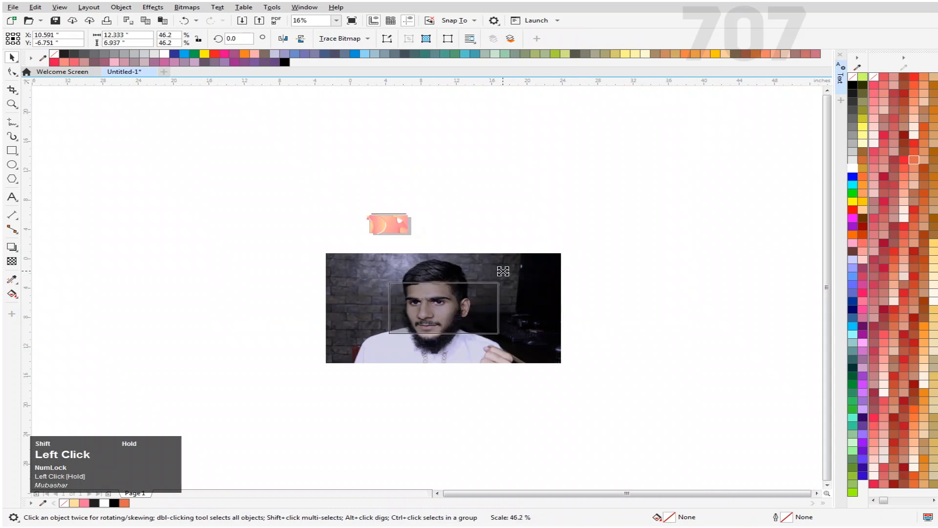
pyautogui.moveTo(441, 309); pyautogui.dragTo(374, 241)
pyautogui.scroll(3, 374, 242)
pyautogui.moveTo(587, 162); pyautogui.dragTo(472, 166)
pyautogui.moveTo(391, 242); pyautogui.dragTo(259, 203)
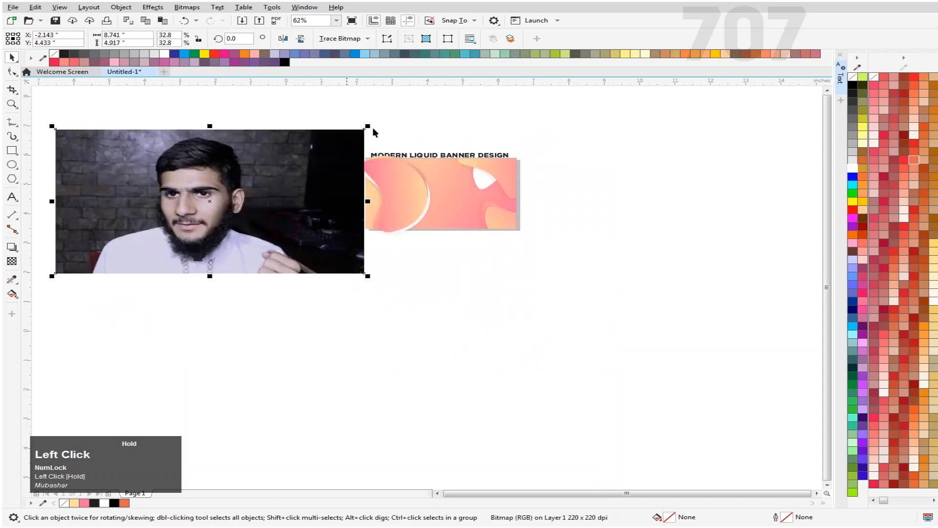
pyautogui.moveTo(365, 128); pyautogui.dragTo(337, 142)
pyautogui.moveTo(195, 211); pyautogui.dragTo(213, 186)
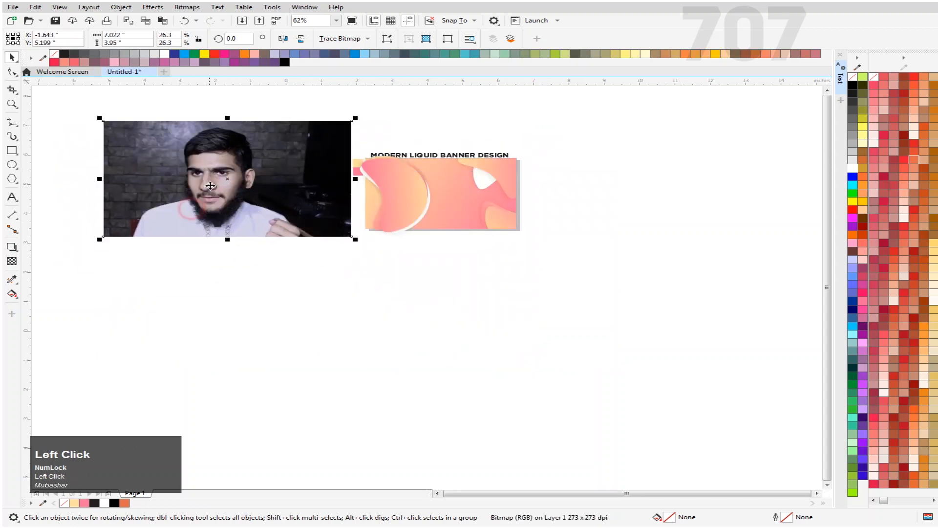
# PowerClip the photo inside the front gradient shape of the left stack
pyautogui.rightClick(213, 186)
pyautogui.click(269, 322)
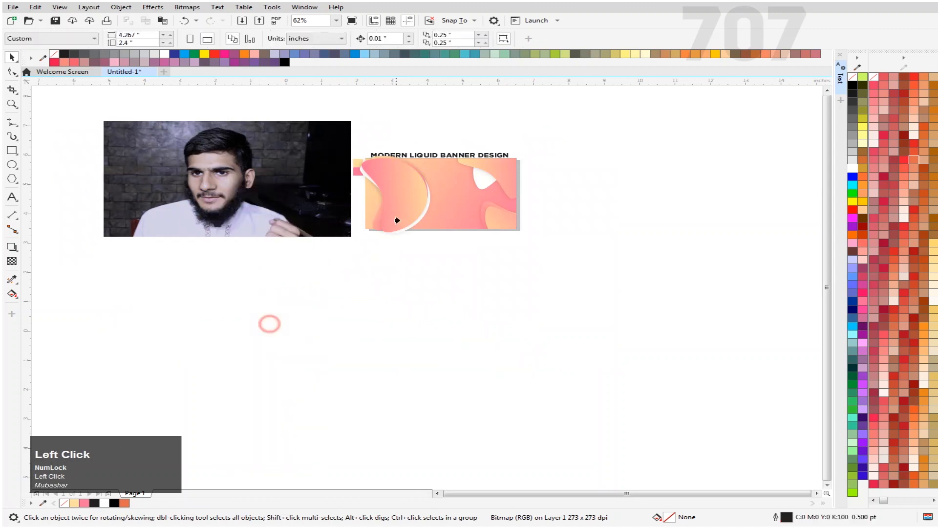
pyautogui.click(416, 189)
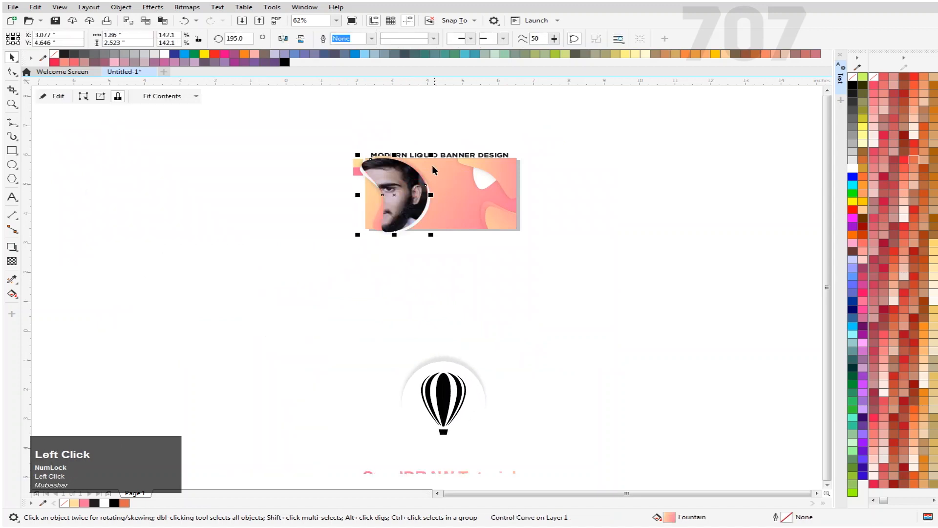
# Edit the PowerClip contents, scaling the photo to about 4.83 by 2.72 inches and moving the face toward the clip outline
pyautogui.scroll(4, 432, 165)
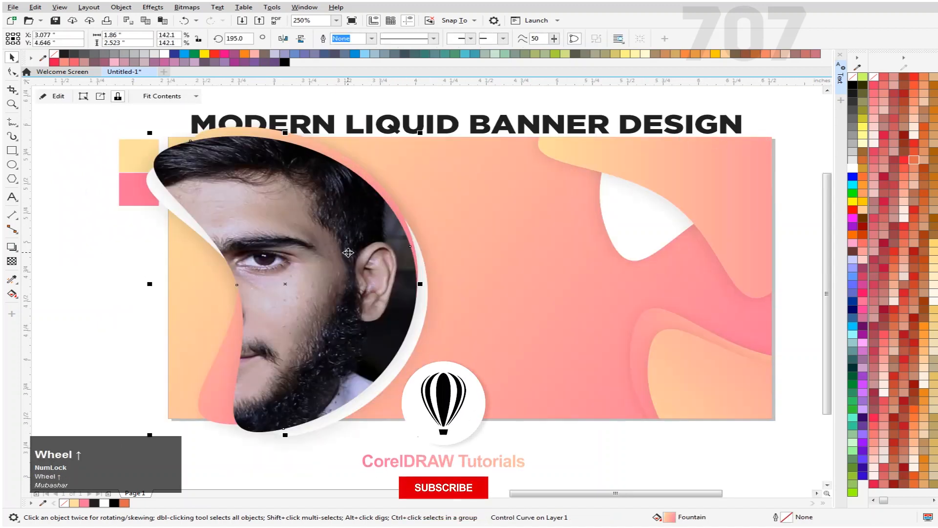
pyautogui.click(56, 95)
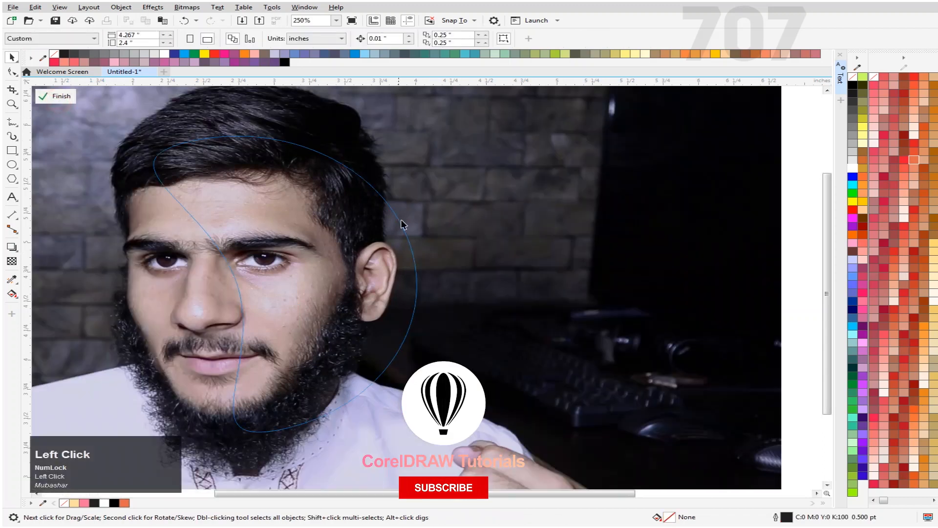
pyautogui.scroll(-3, 477, 201)
pyautogui.click(540, 180)
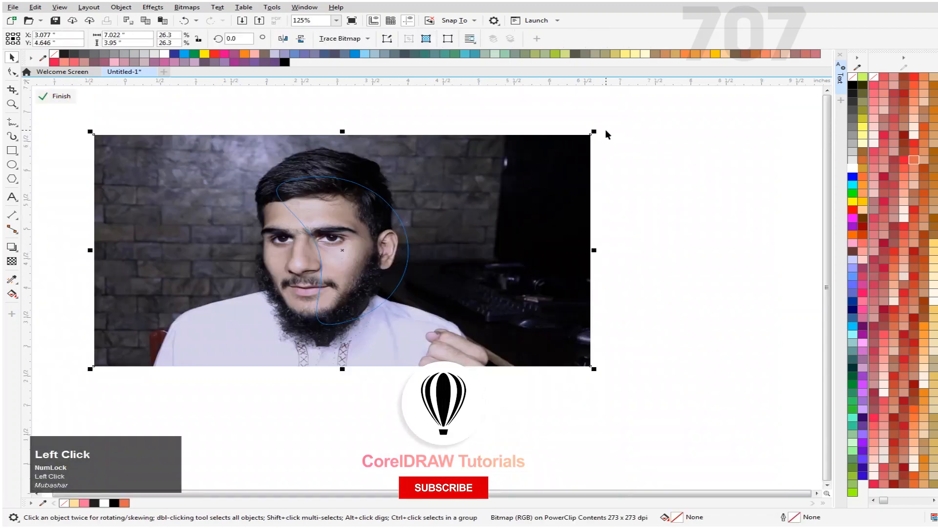
pyautogui.moveTo(592, 131); pyautogui.dragTo(521, 168)
pyautogui.moveTo(454, 219); pyautogui.dragTo(471, 219)
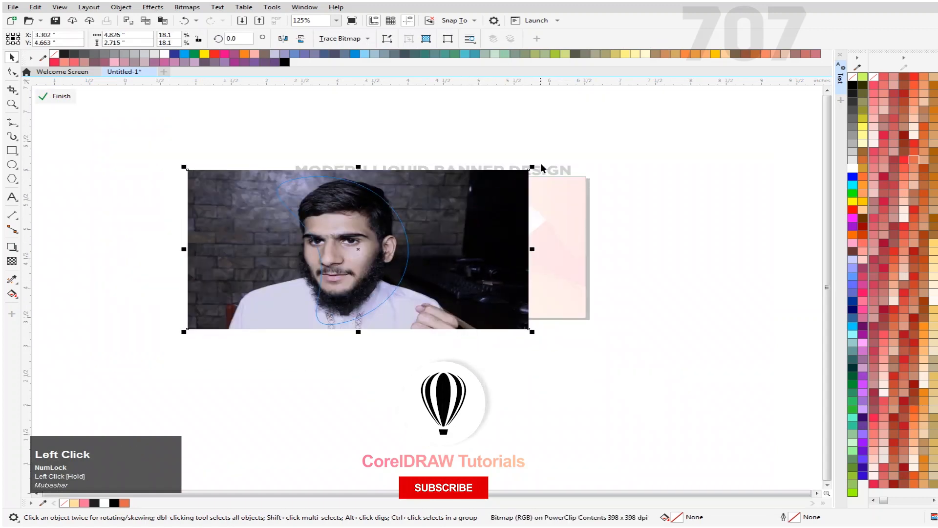
# Refine the clipped photo to about 4.72 by 2.66 inches with the face inside the outline, and finish editing the PowerClip
pyautogui.keyDown('shift'); pyautogui.click(529, 169); pyautogui.keyUp('shift')
pyautogui.click(471, 212)
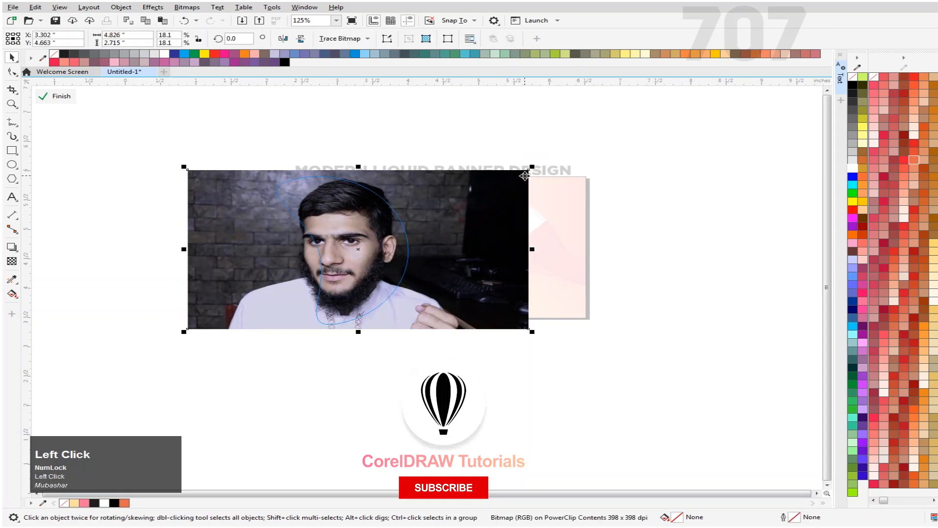
pyautogui.moveTo(529, 169); pyautogui.dragTo(514, 177)
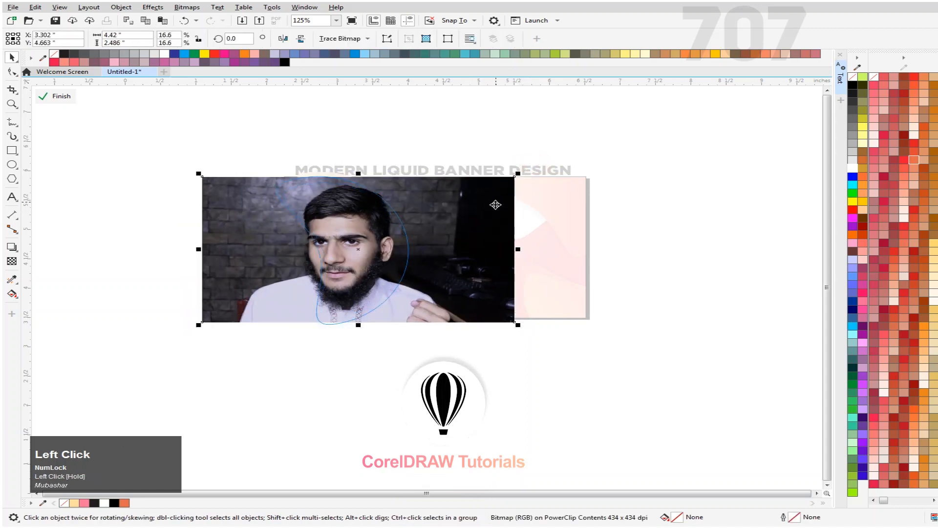
pyautogui.moveTo(487, 214); pyautogui.dragTo(490, 215)
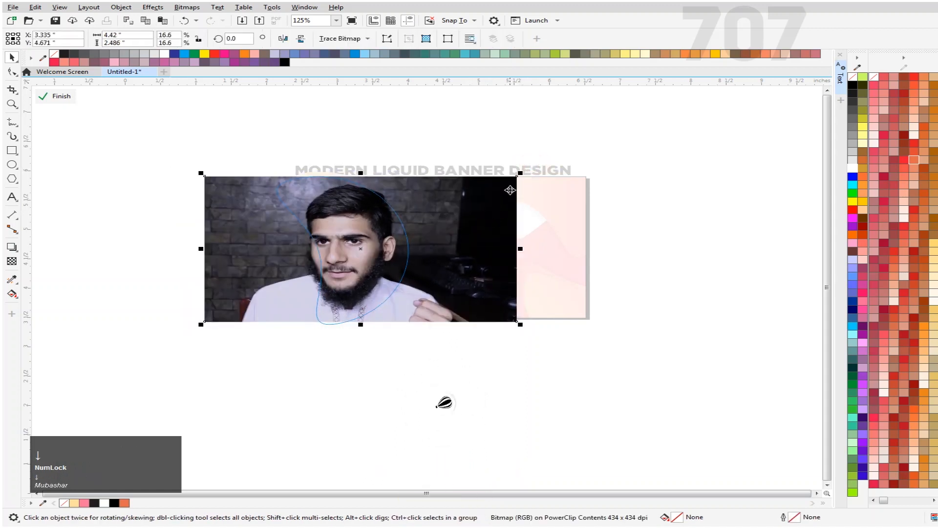
pyautogui.moveTo(521, 173); pyautogui.dragTo(531, 168)
pyautogui.moveTo(242, 312); pyautogui.dragTo(251, 285)
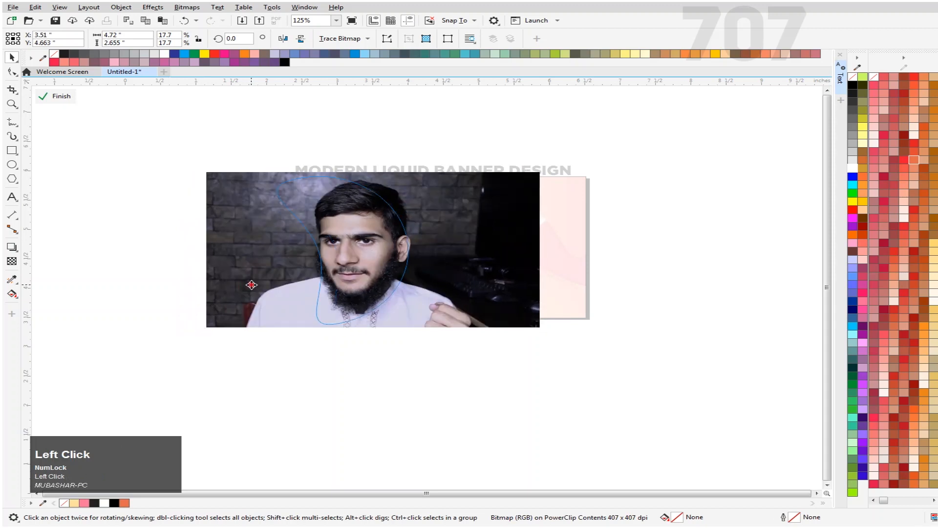
pyautogui.click(252, 285)
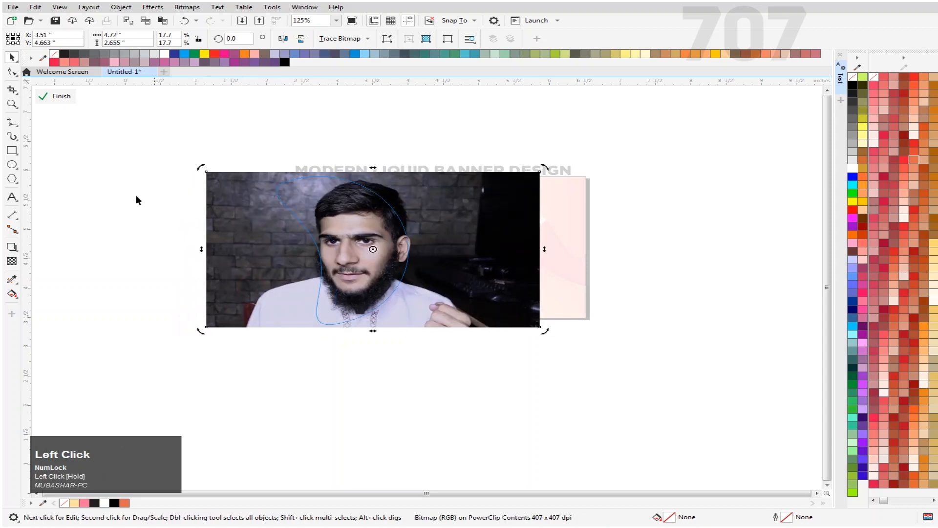
pyautogui.click(54, 96)
pyautogui.click(76, 235)
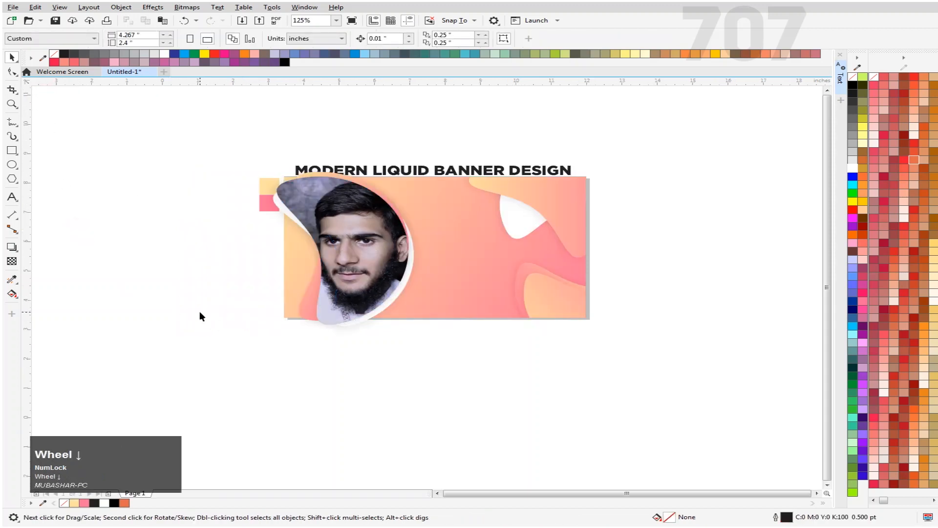
# PowerClip the complete left stack with the clipped photo inside the banner rectangle
pyautogui.scroll(-2, 252, 293)
pyautogui.scroll(2, 252, 293)
pyautogui.moveTo(131, 164); pyautogui.dragTo(389, 393)
pyautogui.rightClick(322, 277)
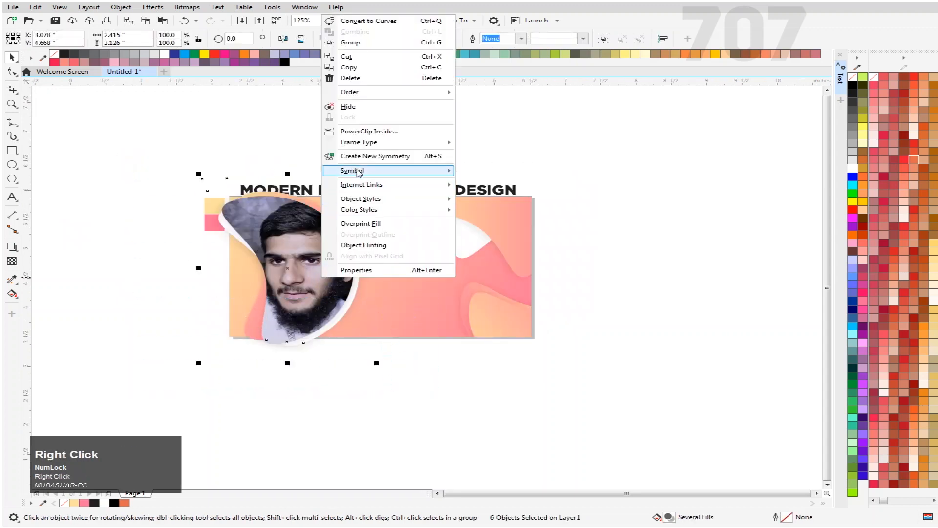
pyautogui.click(371, 131)
pyautogui.click(503, 267)
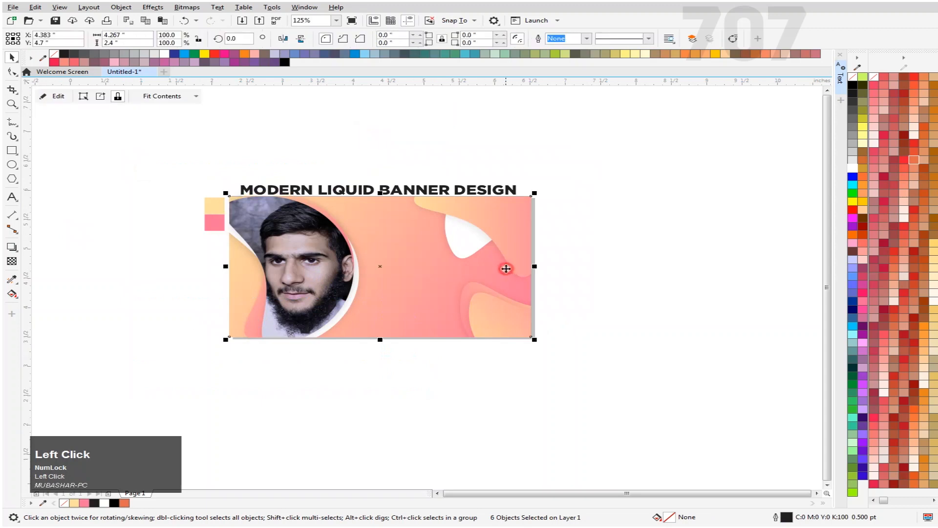
pyautogui.click(130, 323)
# Edit the banner's PowerClip contents and place a copy of the lower-right gradient stack beneath the photo's lower-right edge
pyautogui.scroll(-2, 273, 283)
pyautogui.scroll(4, 314, 234)
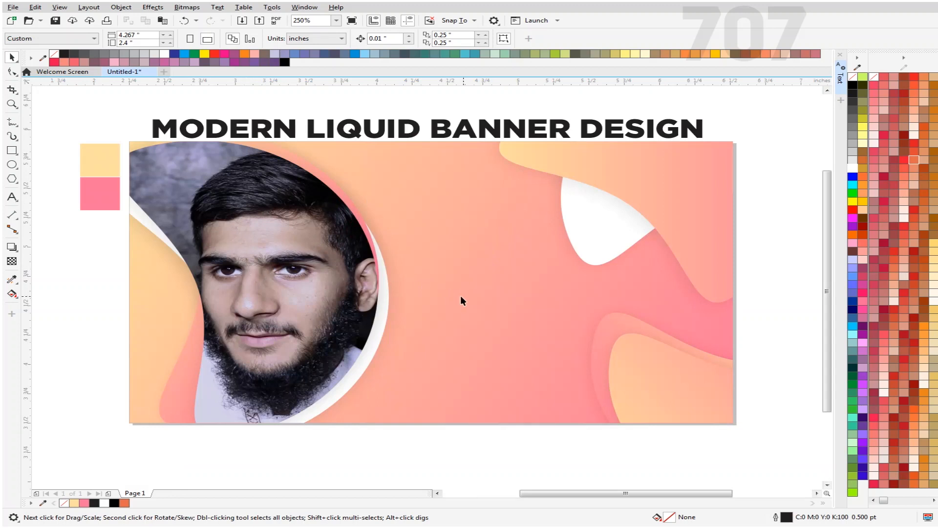
pyautogui.scroll(-2, 429, 306)
pyautogui.scroll(2, 517, 278)
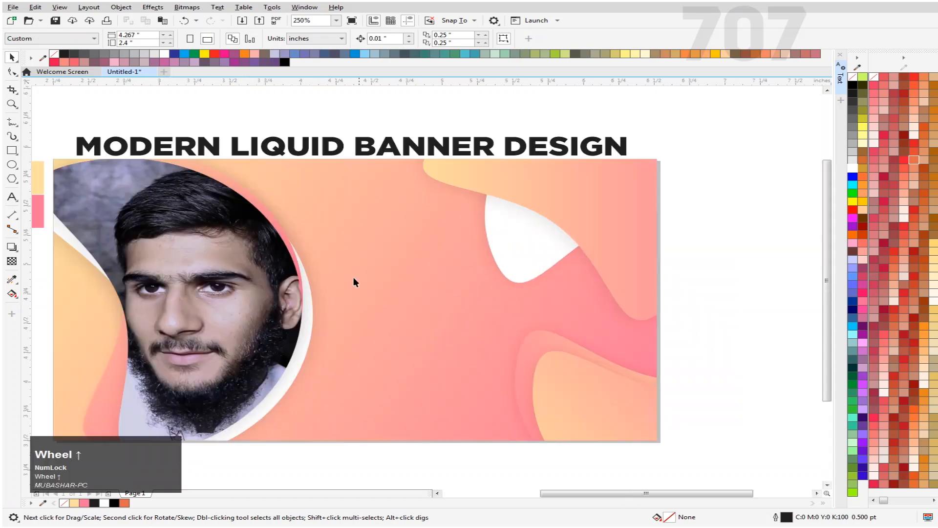
pyautogui.scroll(-2, 353, 277)
pyautogui.doubleClick(409, 296)
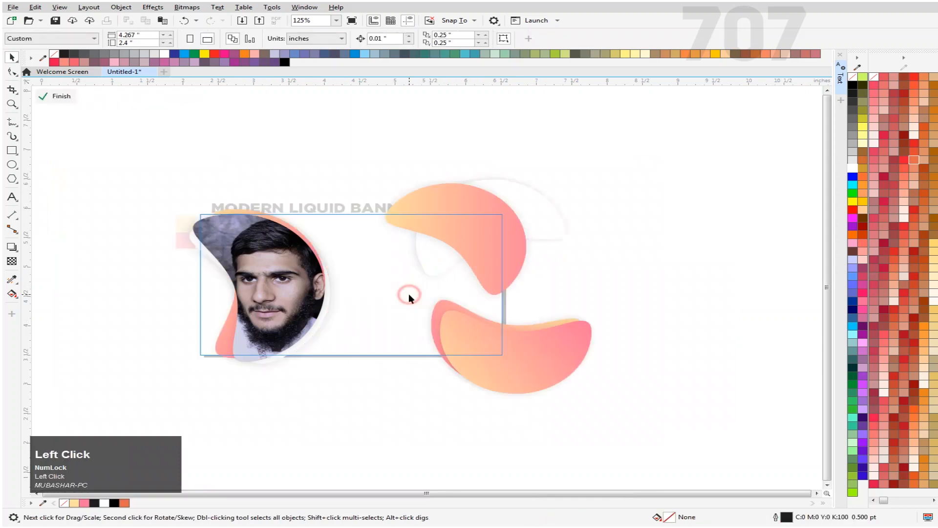
pyautogui.click(511, 341)
pyautogui.moveTo(665, 296); pyautogui.dragTo(360, 453)
pyautogui.moveTo(698, 250); pyautogui.dragTo(306, 468)
pyautogui.moveTo(515, 365); pyautogui.dragTo(362, 409)
pyautogui.rightClick(361, 409)
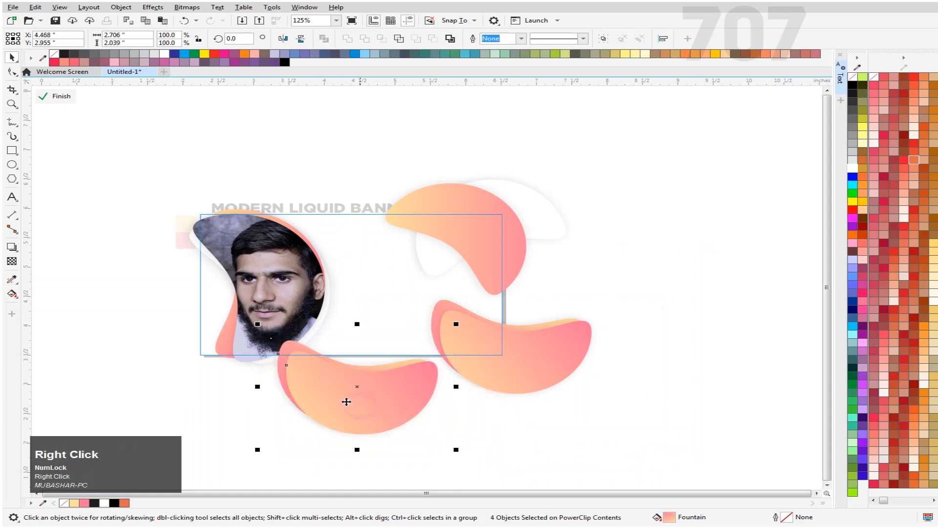
# Rotate the copied stack clockwise, scale it to about 2.13 by 2.13 inches beside the photo's lower edge, and finish editing the PowerClip
pyautogui.click(392, 384)
pyautogui.moveTo(455, 325); pyautogui.dragTo(465, 385)
pyautogui.moveTo(362, 404); pyautogui.dragTo(338, 379)
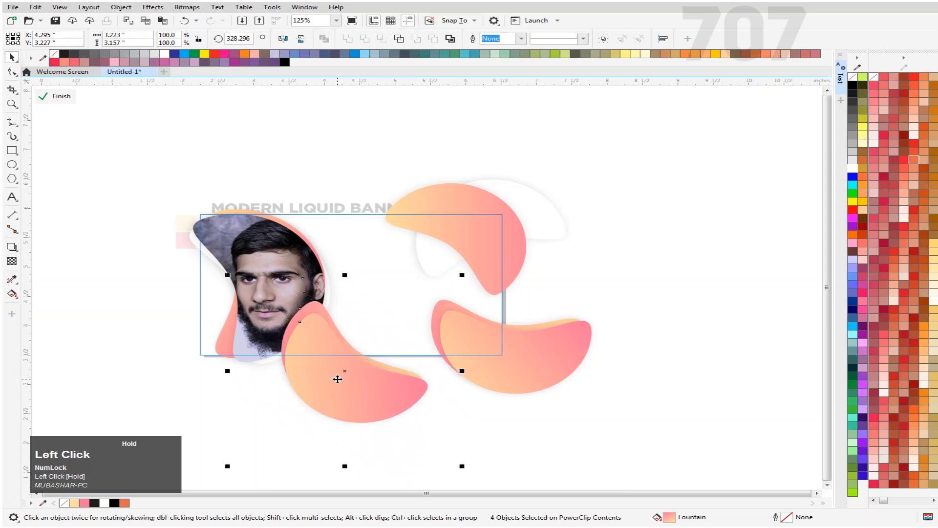
pyautogui.moveTo(463, 274); pyautogui.dragTo(441, 289)
pyautogui.moveTo(345, 357); pyautogui.dragTo(339, 354)
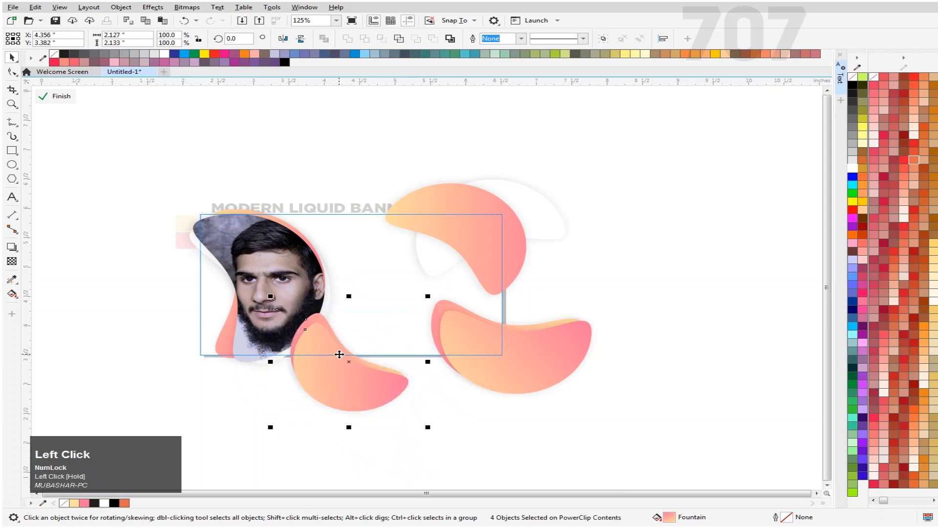
pyautogui.click(48, 96)
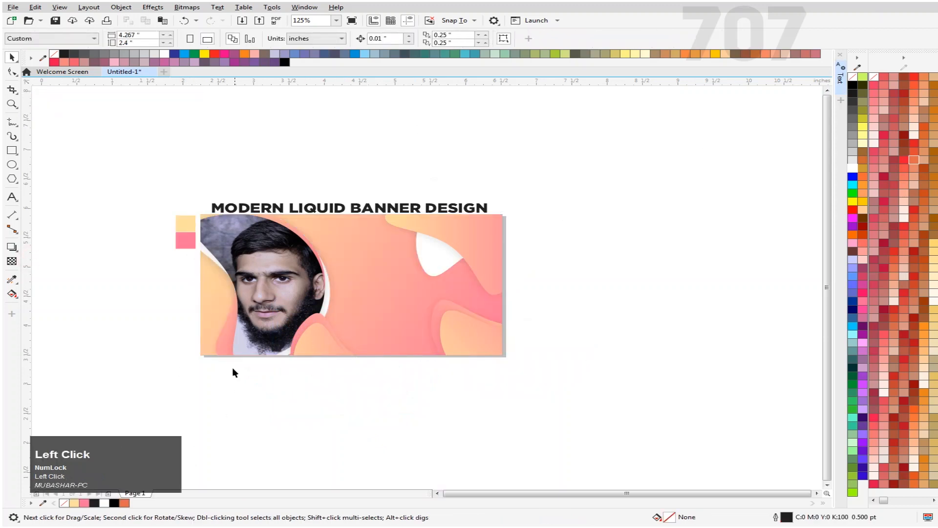
# Reopen the banner's PowerClip contents, rotate the small copied stack so it arches upward, and nudge its front shape down
pyautogui.click(307, 224)
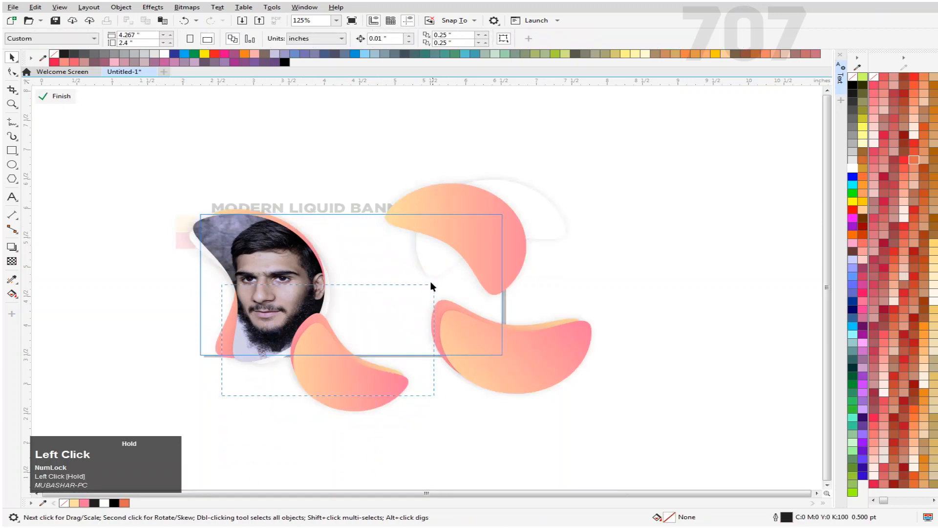
pyautogui.moveTo(464, 470); pyautogui.dragTo(195, 262)
pyautogui.click(373, 386)
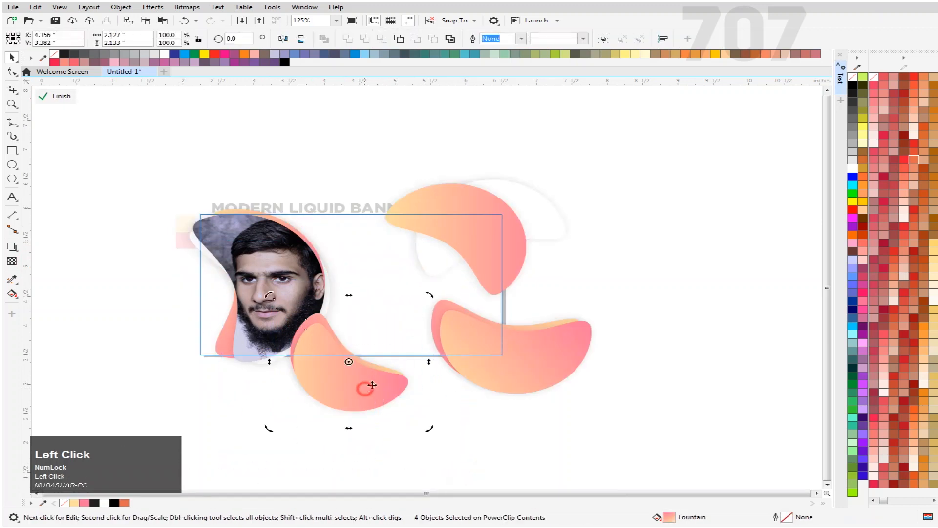
pyautogui.moveTo(430, 296); pyautogui.dragTo(234, 413)
pyautogui.moveTo(353, 367)
pyautogui.mouseDown()
pyautogui.moveTo(339, 371)
pyautogui.moveTo(398, 351)
pyautogui.moveTo(350, 360)
pyautogui.mouseUp()
pyautogui.press('Down')
pyautogui.press('Down')
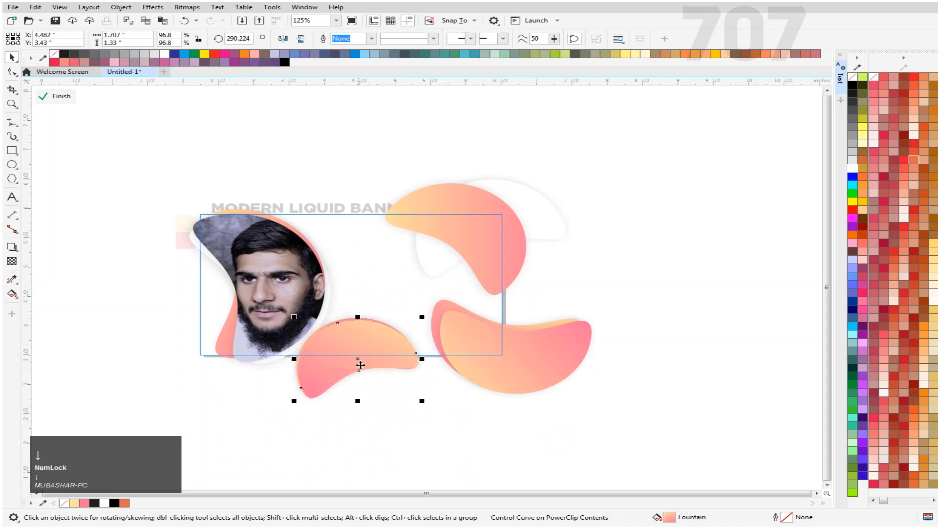
# Move the small stack up and left against the photo's lower edge, nudge its front shape down, and finish editing the PowerClip
pyautogui.moveTo(503, 464); pyautogui.dragTo(184, 314)
pyautogui.moveTo(394, 368)
pyautogui.mouseDown()
pyautogui.moveTo(370, 359)
pyautogui.moveTo(379, 363)
pyautogui.mouseUp()
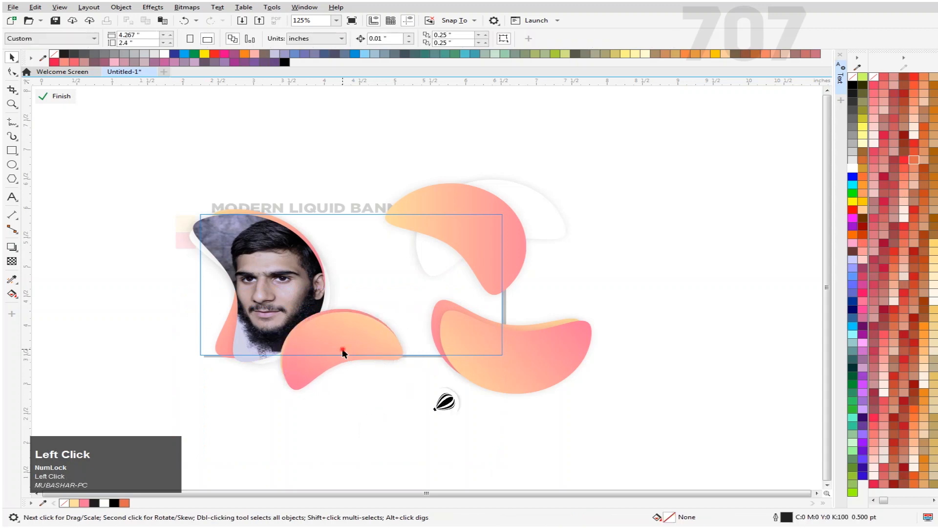
pyautogui.press('Down')
pyautogui.click(390, 450)
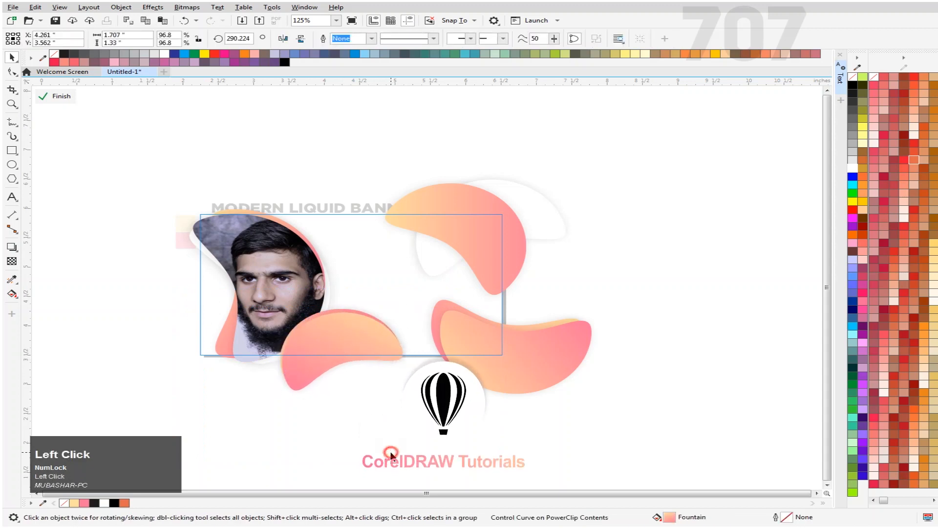
pyautogui.click(60, 105)
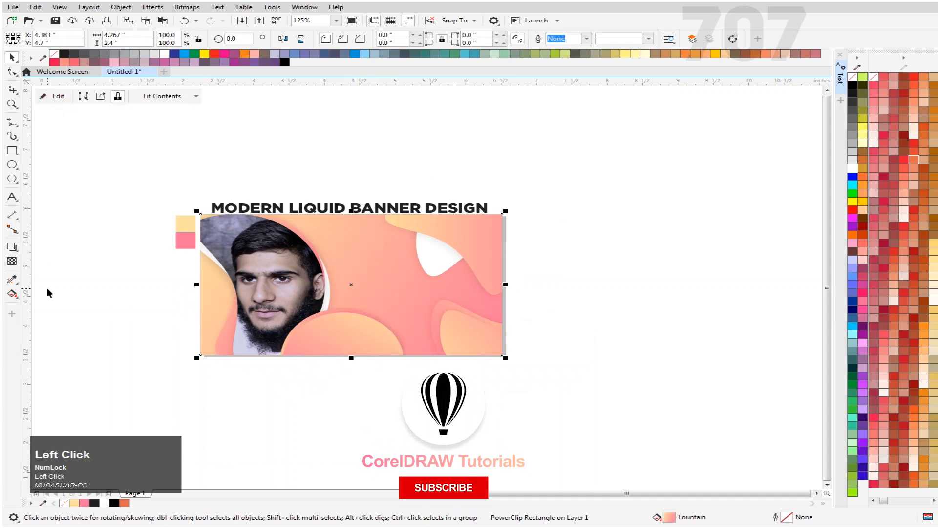
pyautogui.scroll(2, 454, 321)
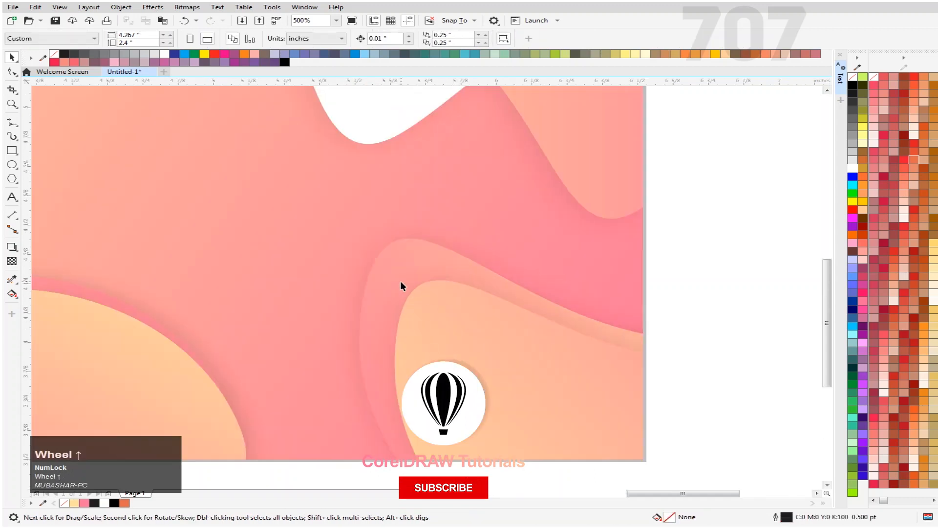
pyautogui.scroll(-2, 400, 286)
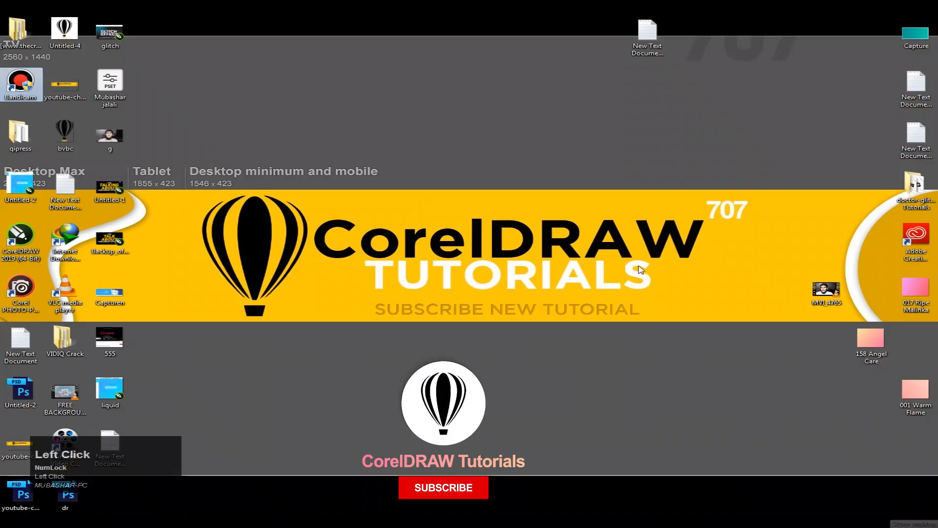
# Copy "learn professional graphic design" from the desktop text file New Text Document (6) and switch back to CorelDRAW
pyautogui.click(648, 33)
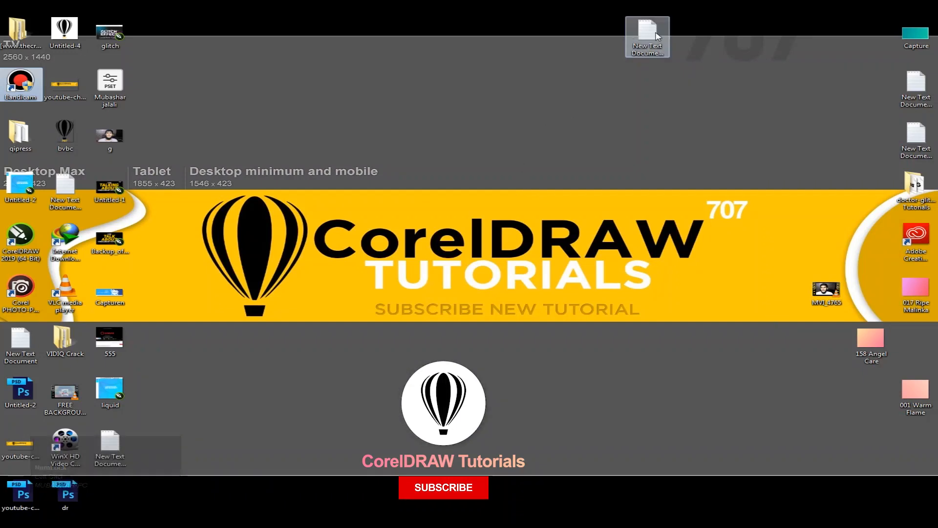
pyautogui.doubleClick(648, 33)
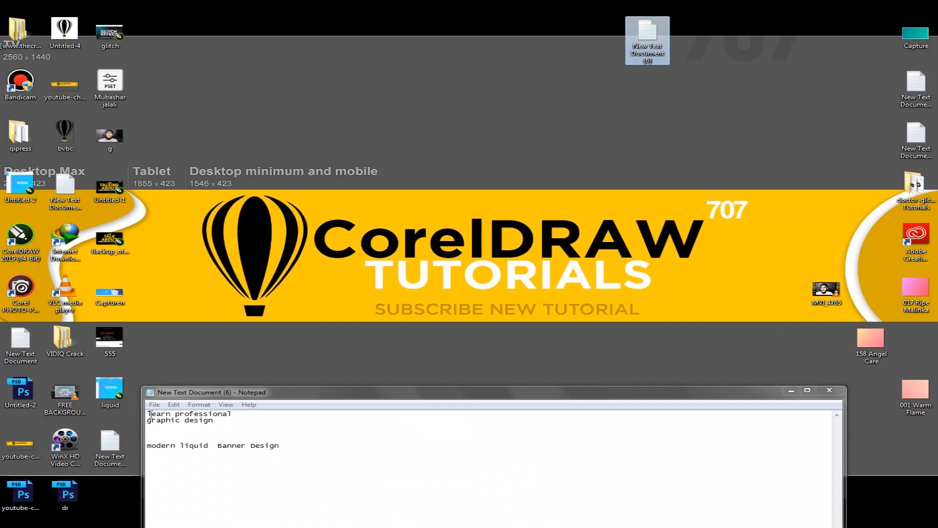
pyautogui.moveTo(149, 414); pyautogui.dragTo(213, 421)
pyautogui.rightClick(205, 422)
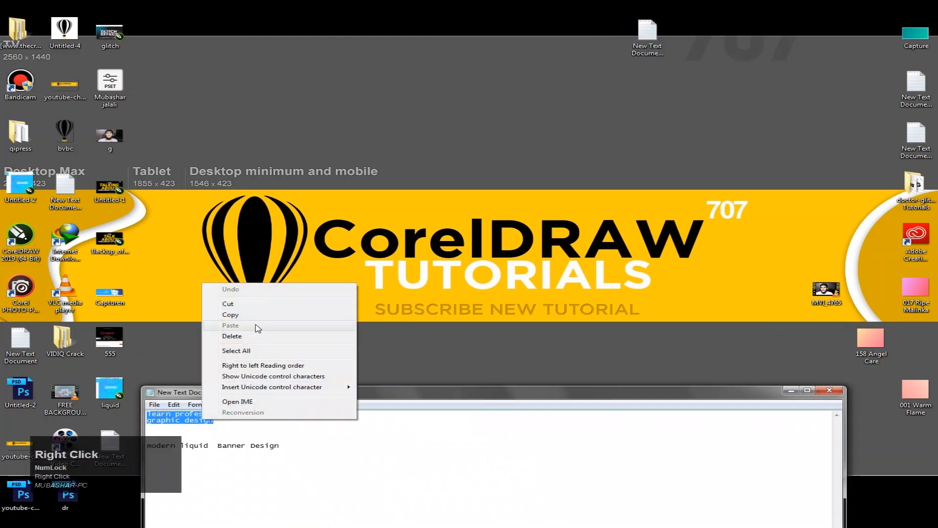
pyautogui.click(251, 314)
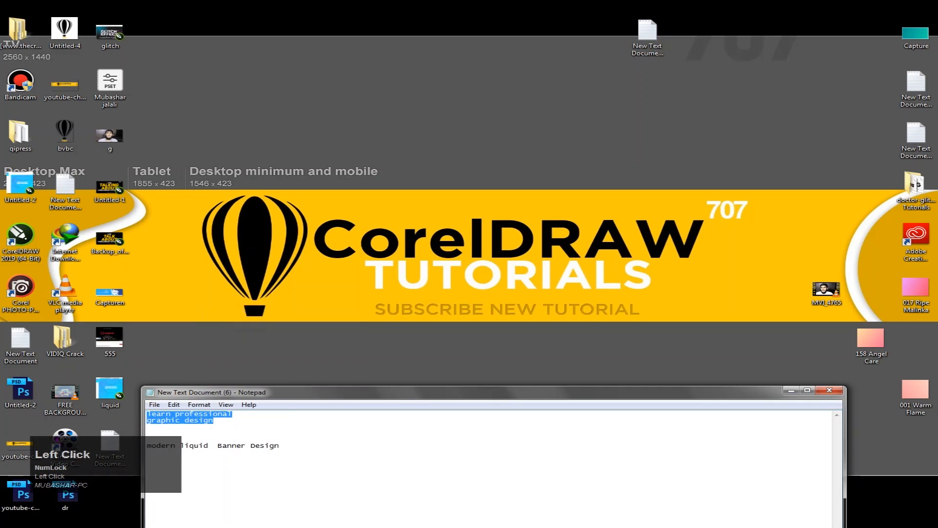
pyautogui.click(342, 527)
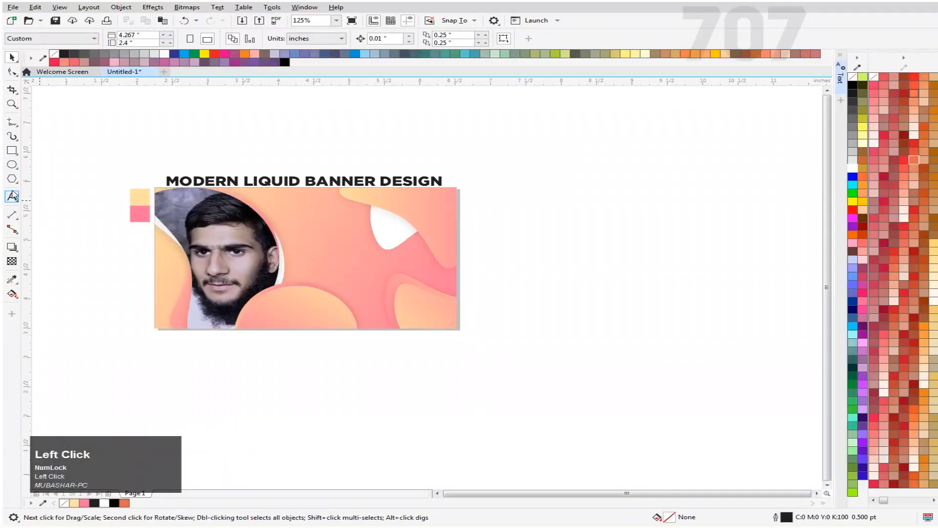
# Paste the copied wording as artistic text on the empty area right of the banner and move it slightly upward
pyautogui.click(13, 195)
pyautogui.click(540, 234)
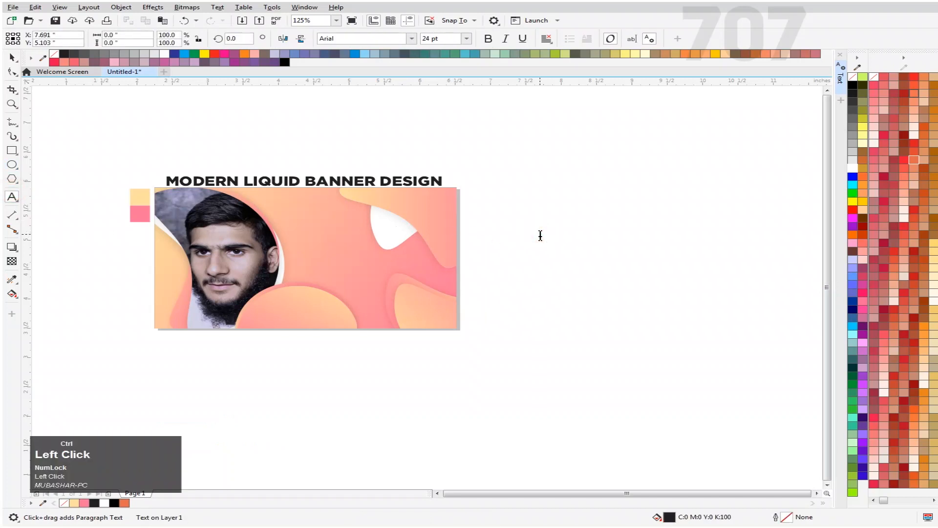
pyautogui.hotkey('ctrl', 'v')
pyautogui.click(12, 57)
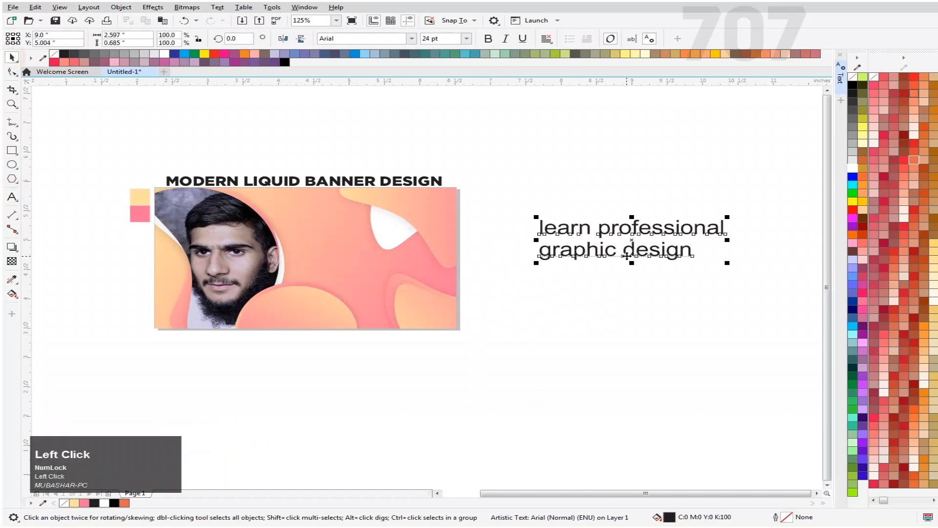
pyautogui.moveTo(626, 253); pyautogui.dragTo(638, 186)
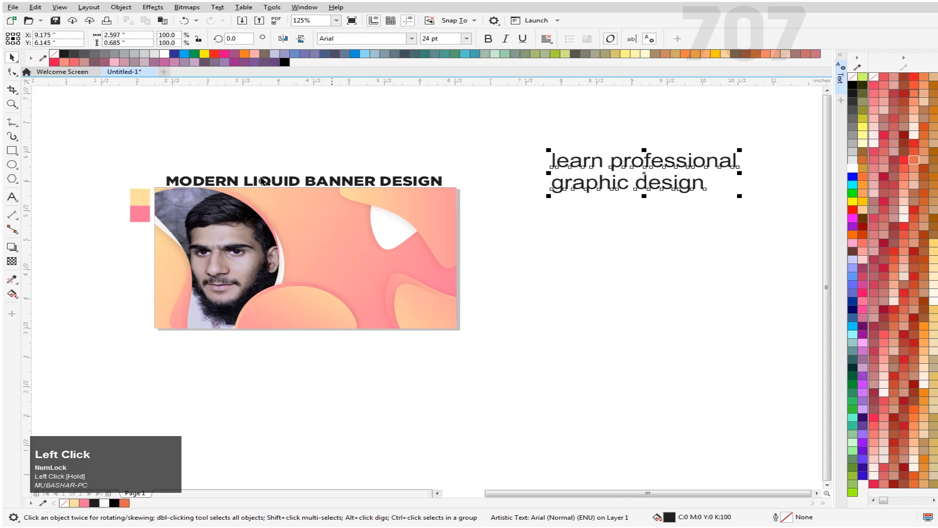
# Copy the line "learn professional" into a separate artistic text object and place it below the banner
pyautogui.click(11, 199)
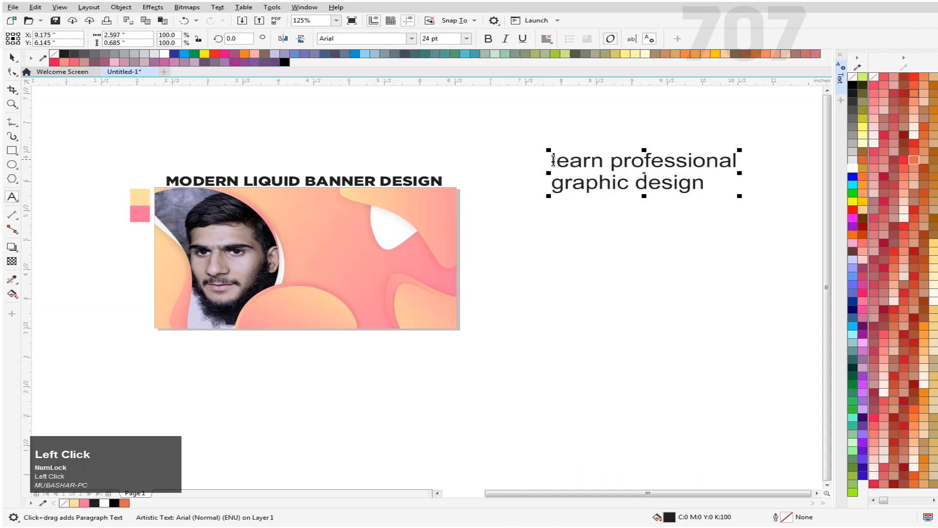
pyautogui.moveTo(553, 160); pyautogui.dragTo(757, 158)
pyautogui.hotkey('ctrl', 'c')
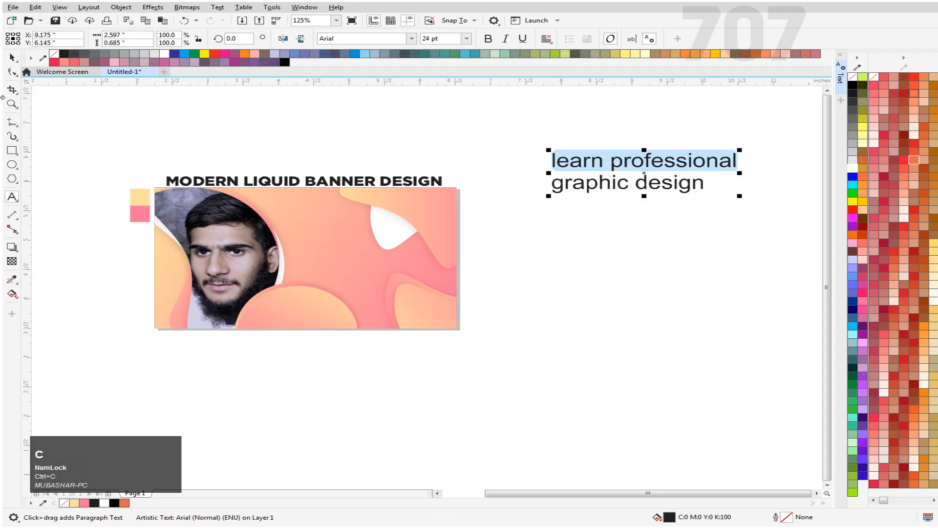
pyautogui.click(11, 58)
pyautogui.click(12, 197)
pyautogui.click(264, 361)
pyautogui.hotkey('ctrl', 'v')
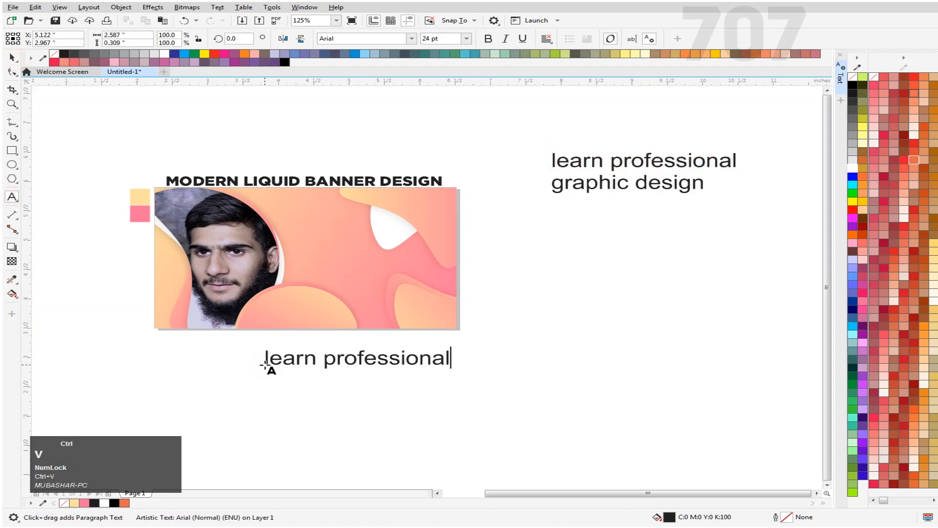
pyautogui.click(12, 58)
pyautogui.moveTo(400, 364); pyautogui.dragTo(415, 373)
# Change the case of the "learn professional" text below the banner to uppercase
pyautogui.click(217, 8)
pyautogui.click(217, 8)
pyautogui.click(217, 8)
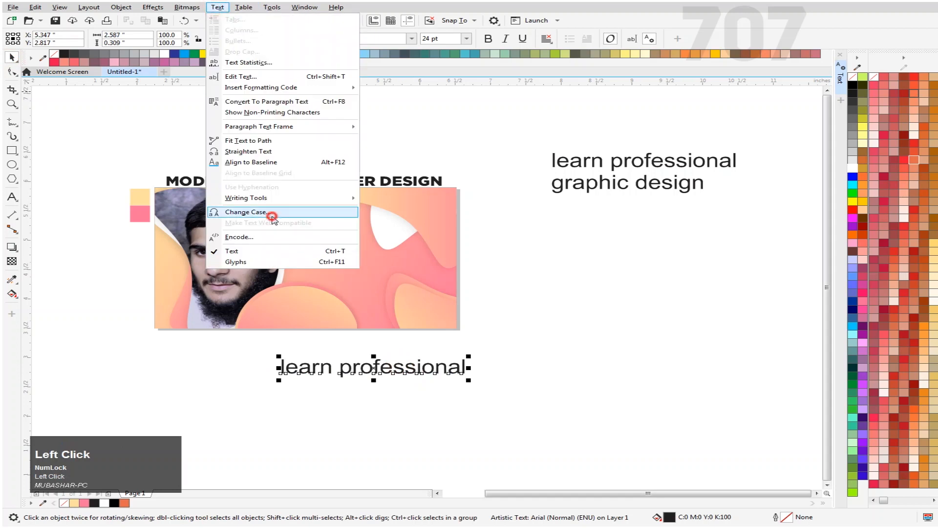
pyautogui.click(272, 217)
pyautogui.click(422, 253)
pyautogui.click(455, 294)
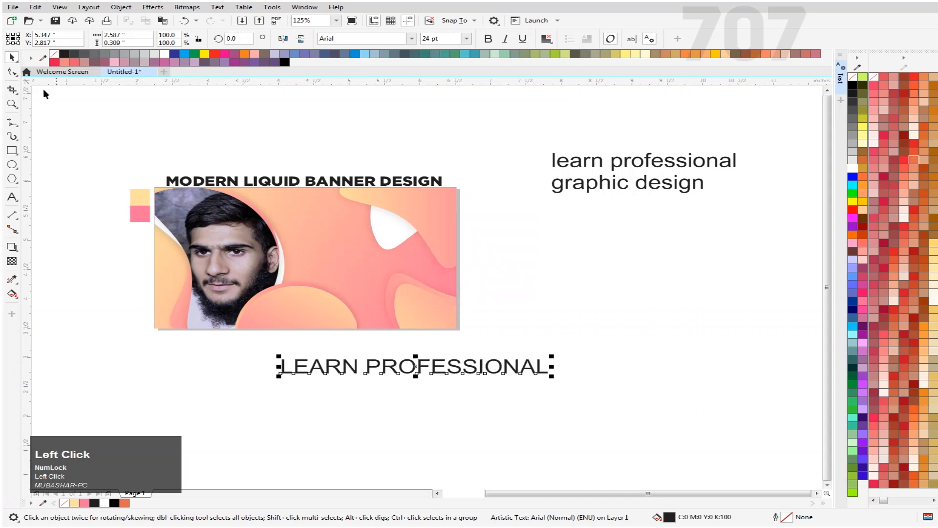
pyautogui.click(128, 344)
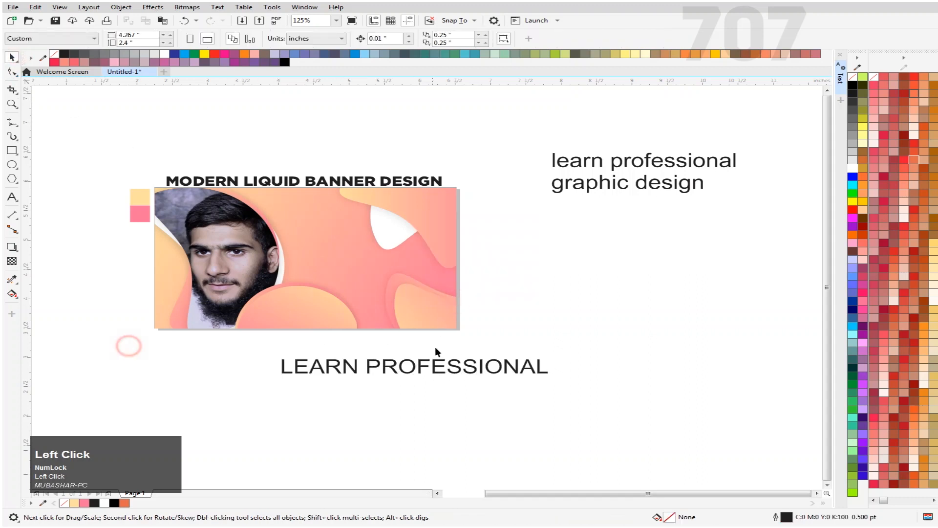
# Shift the LEARN PROFESSIONAL text slightly left and set the font of the word PROFESSIONAL to Gotham
pyautogui.moveTo(442, 366); pyautogui.dragTo(418, 366)
pyautogui.click(20, 199)
pyautogui.moveTo(333, 368); pyautogui.dragTo(250, 370)
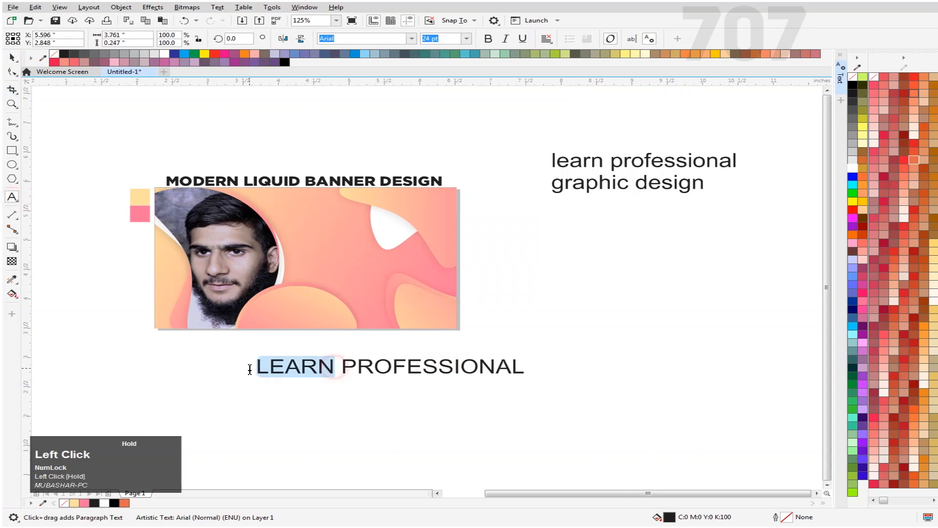
pyautogui.moveTo(344, 365); pyautogui.dragTo(545, 369)
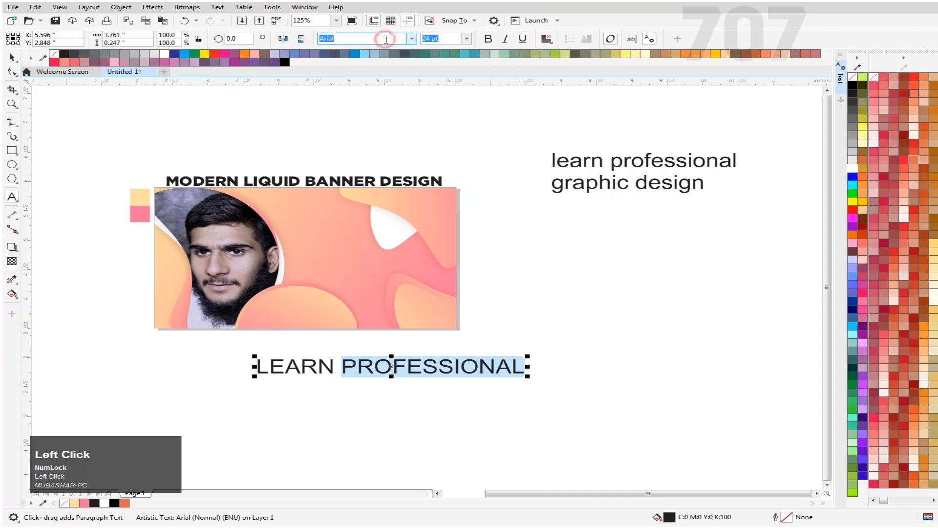
pyautogui.write('Gotham')
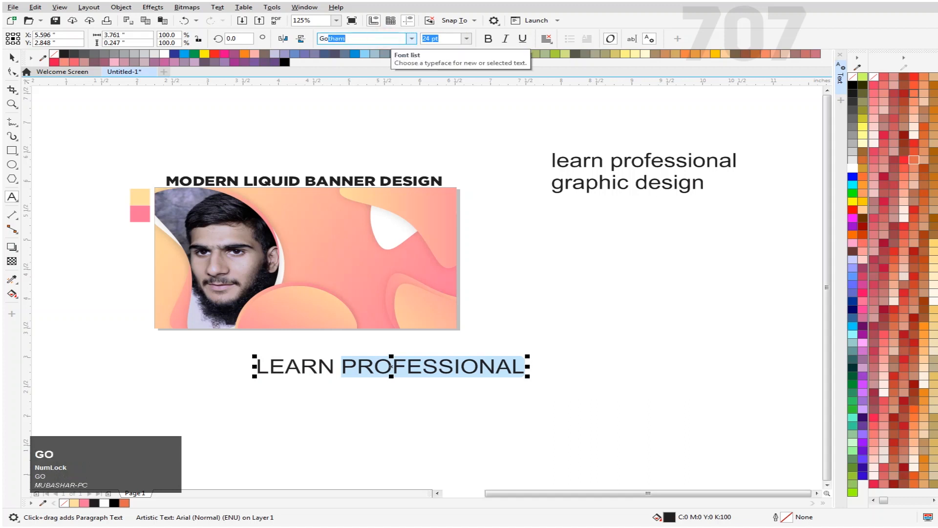
pyautogui.press('Return')
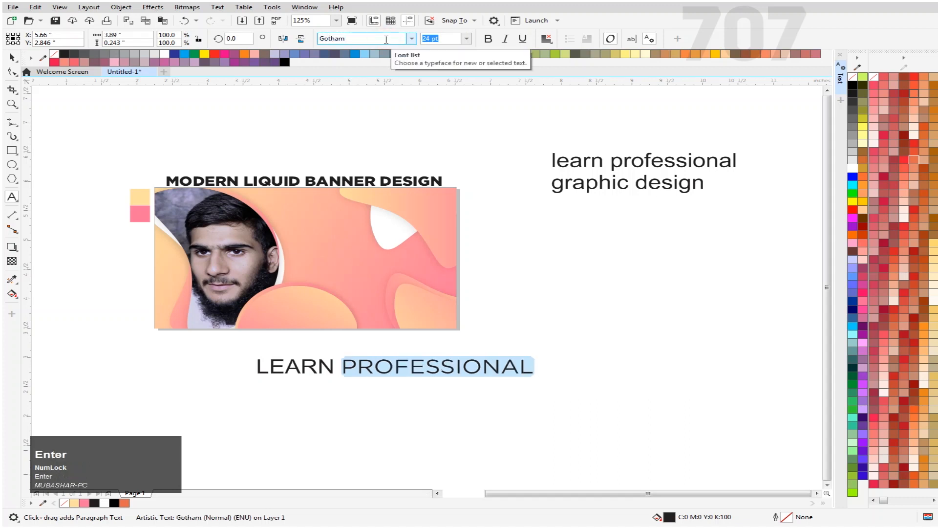
# Set the word PROFESSIONAL to the Gotham Medium font and move the LEARN PROFESSIONAL text slightly up and to the right
pyautogui.click(413, 39)
pyautogui.moveTo(460, 134)
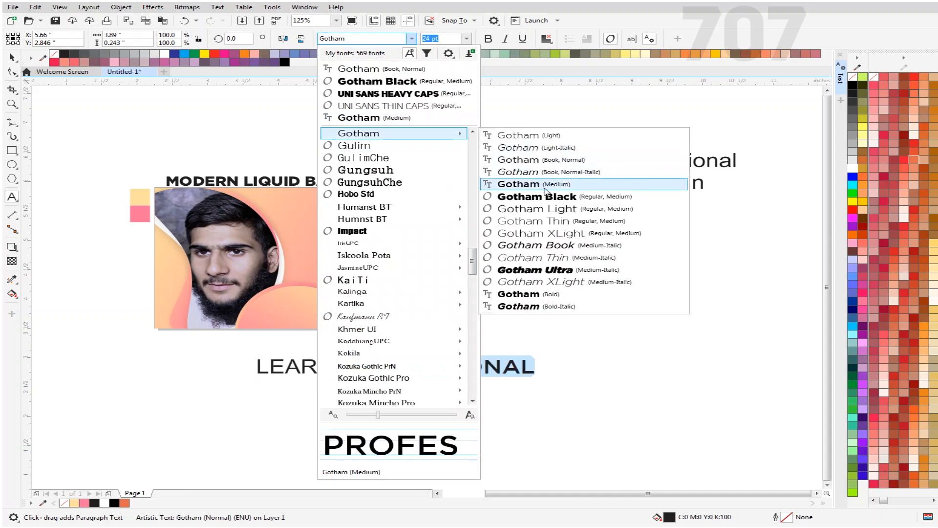
pyautogui.click(545, 191)
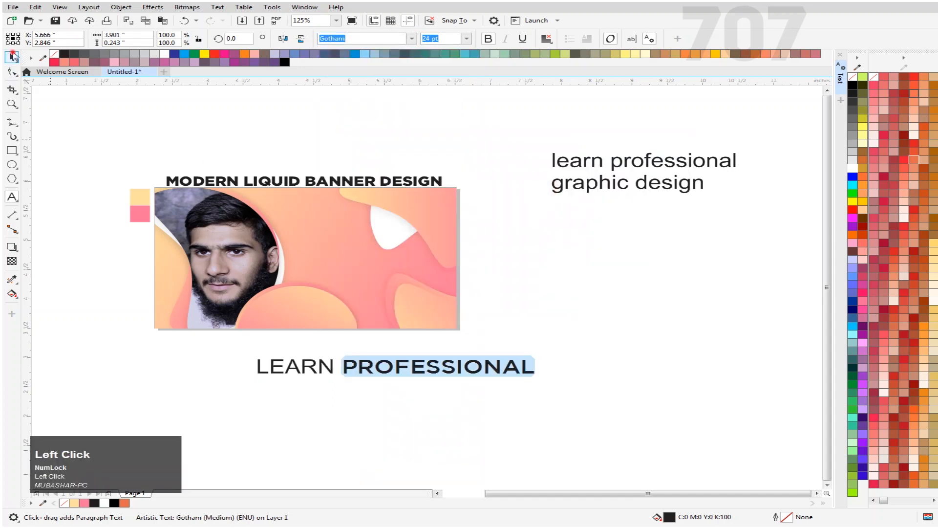
pyautogui.click(13, 55)
pyautogui.click(188, 419)
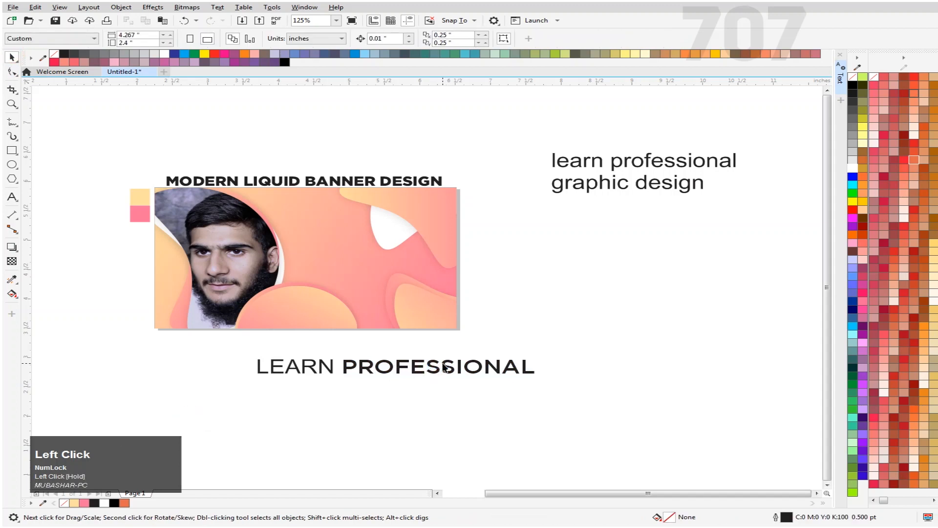
pyautogui.moveTo(445, 367); pyautogui.dragTo(452, 361)
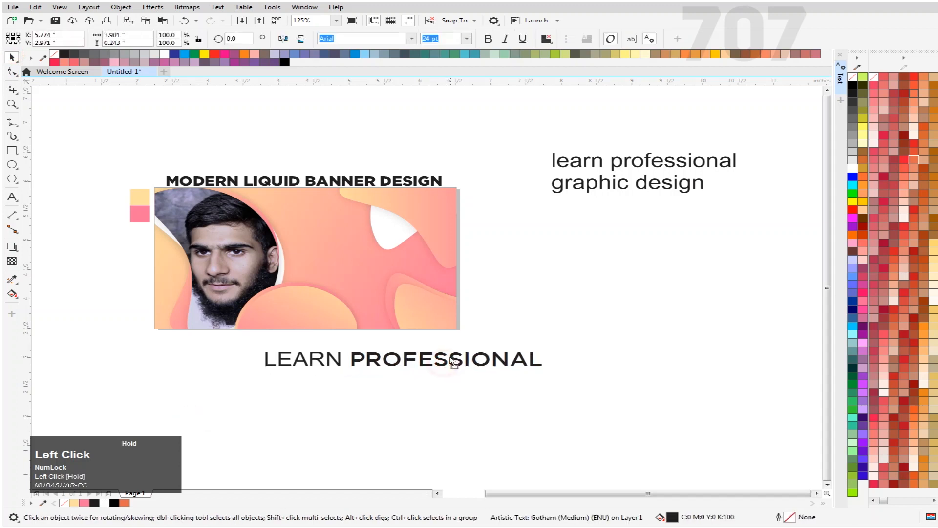
# Delete the "learn professional" line from the two-line text beside the banner and move the remaining "graphic design" text lower
pyautogui.click(18, 191)
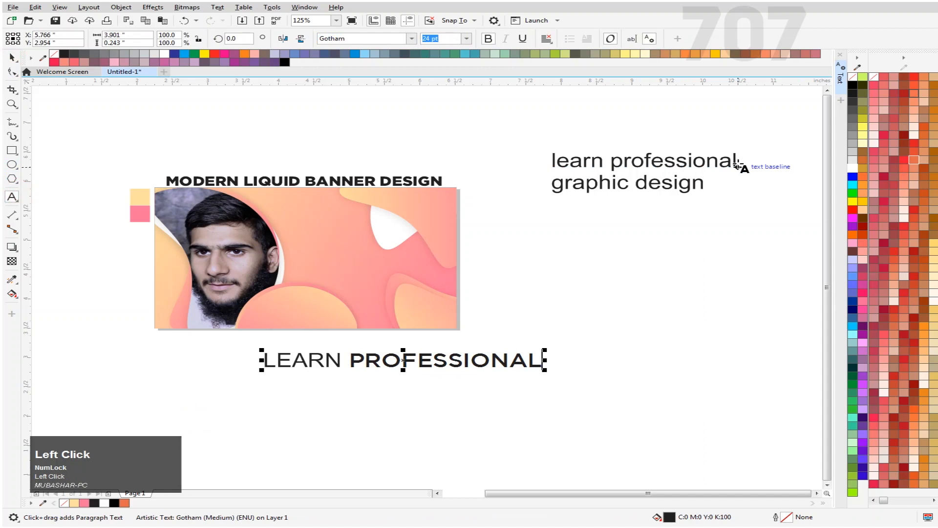
pyautogui.moveTo(736, 161); pyautogui.dragTo(756, 147)
pyautogui.press('BackSpace')
pyautogui.press('BackSpace')
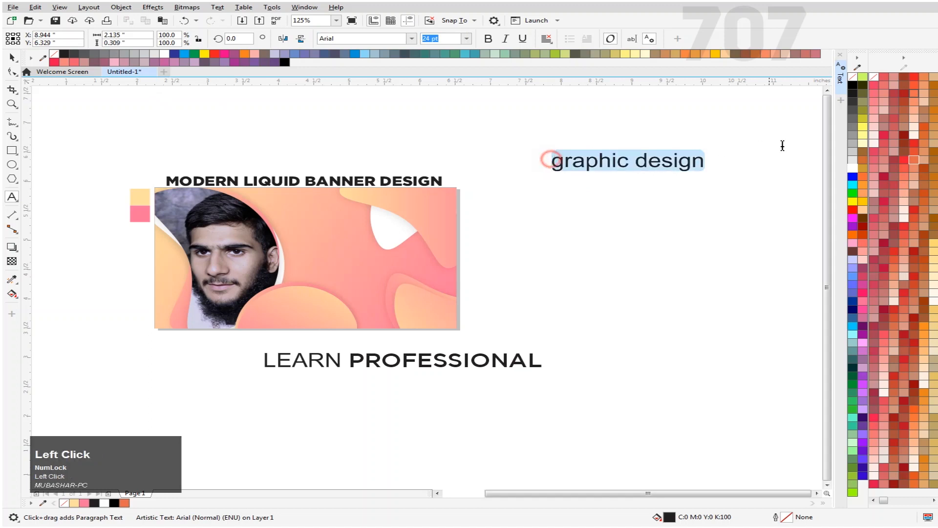
pyautogui.click(11, 60)
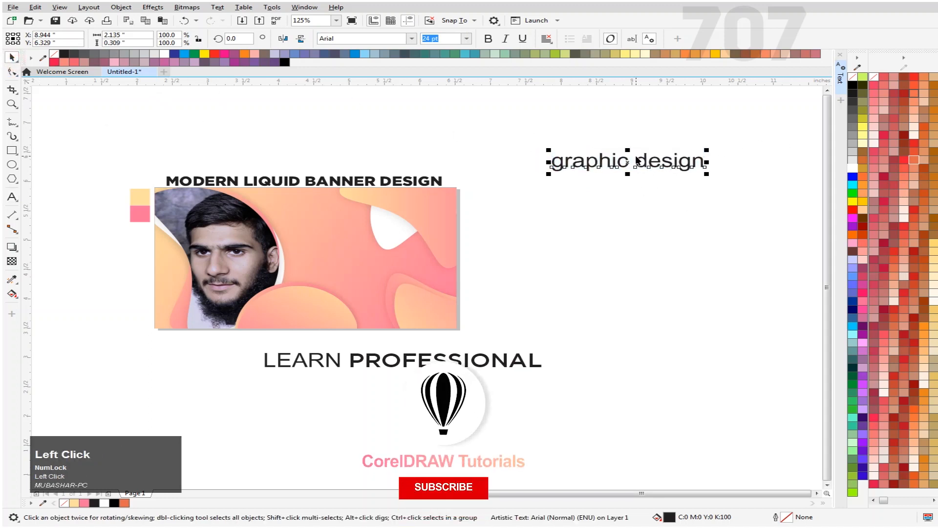
pyautogui.moveTo(597, 166); pyautogui.dragTo(575, 237)
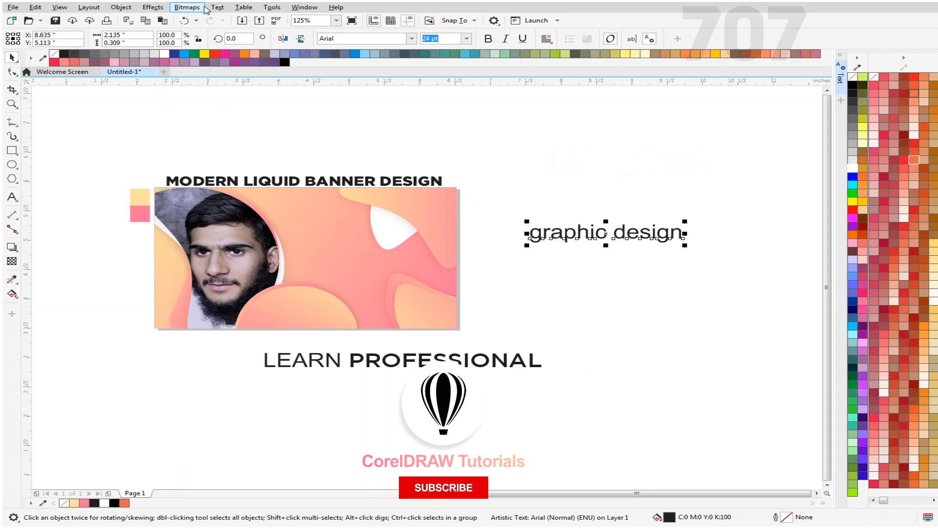
# Change the case of the "graphic design" text to uppercase
pyautogui.click(217, 8)
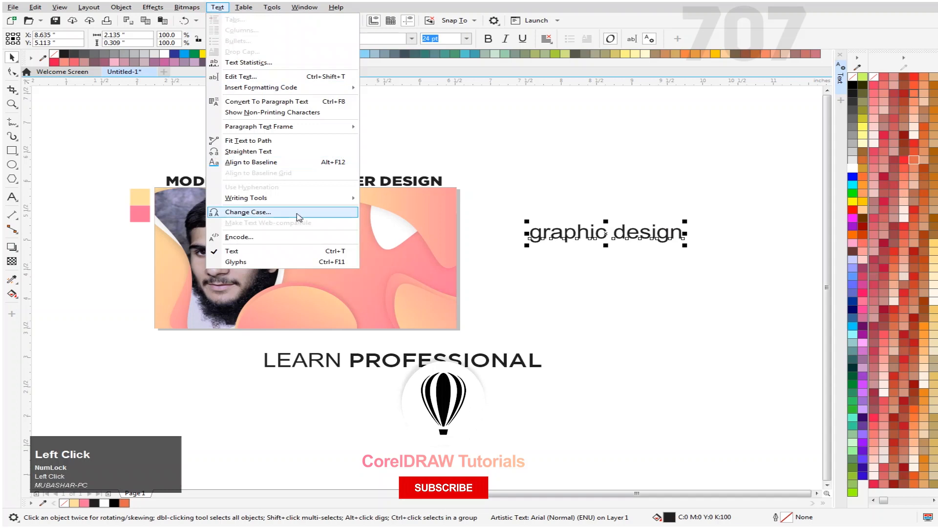
pyautogui.click(299, 218)
pyautogui.click(445, 253)
pyautogui.click(457, 293)
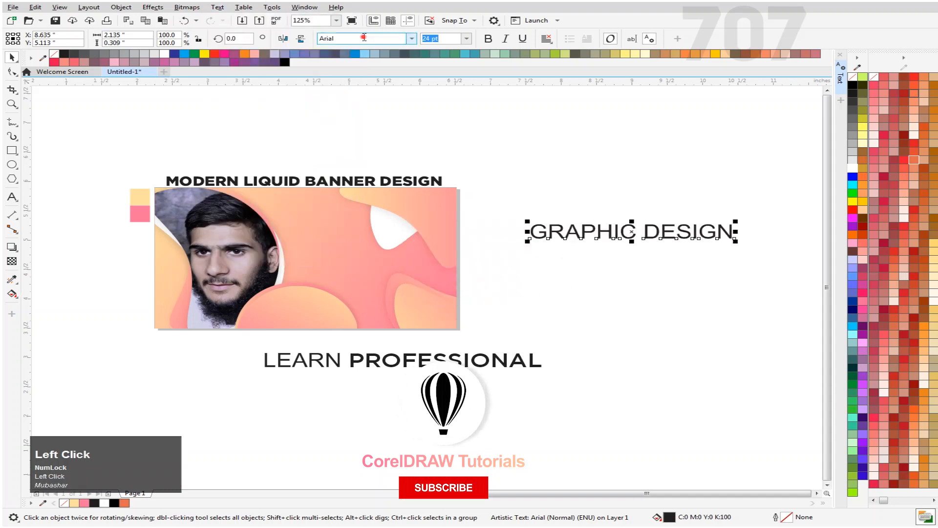
# Set the font of the GRAPHIC DESIGN text to Gotham Black
pyautogui.moveTo(364, 37); pyautogui.dragTo(315, 38)
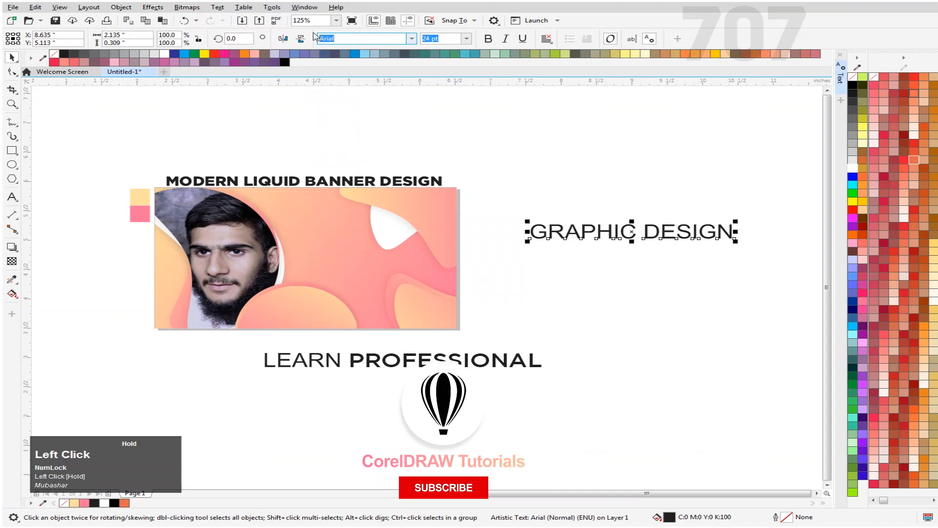
pyautogui.write('Goth')
pyautogui.press('Return')
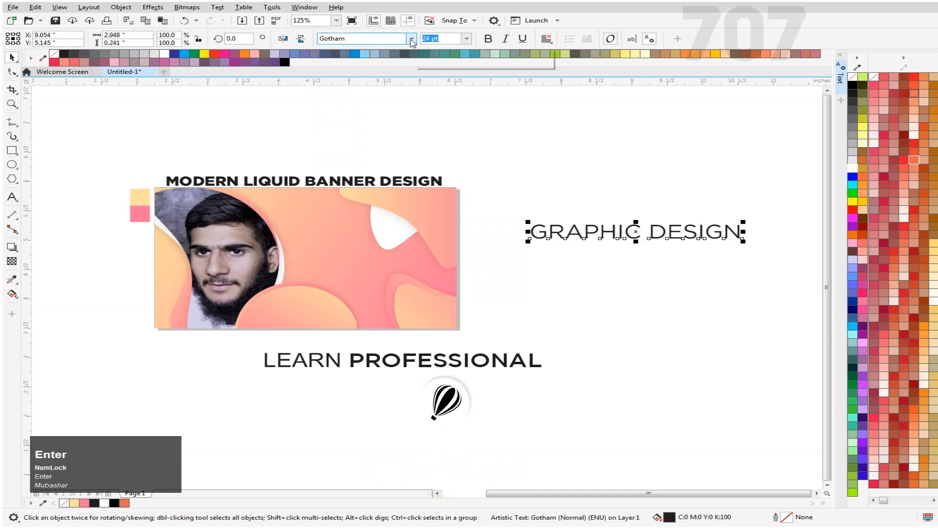
pyautogui.click(412, 38)
pyautogui.moveTo(454, 132)
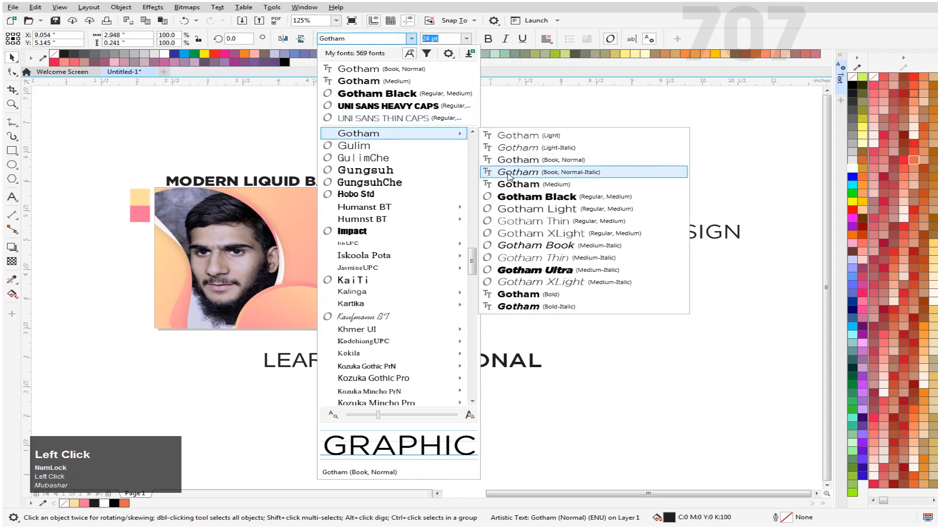
pyautogui.click(537, 196)
pyautogui.click(611, 185)
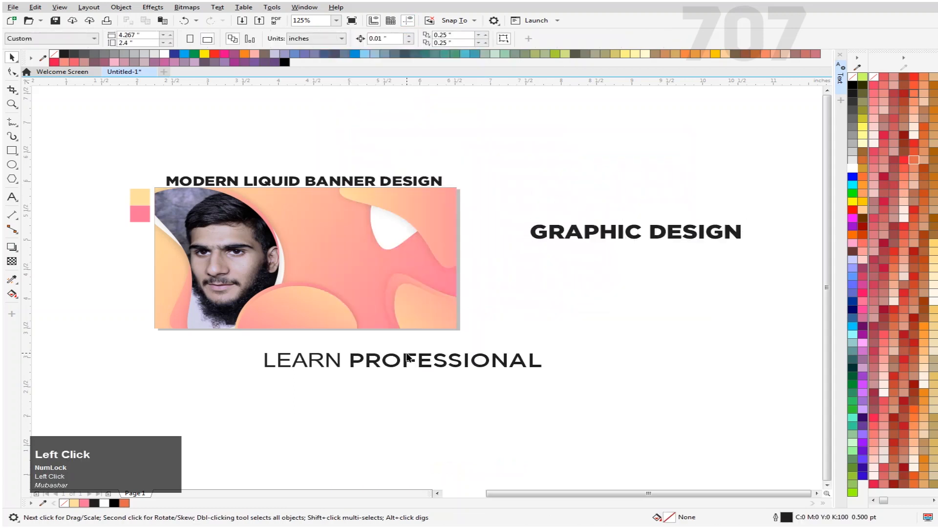
# Resize the LEARN PROFESSIONAL text to 10 pt and place it directly above GRAPHIC DESIGN
pyautogui.moveTo(466, 367); pyautogui.dragTo(722, 193)
pyautogui.click(689, 236)
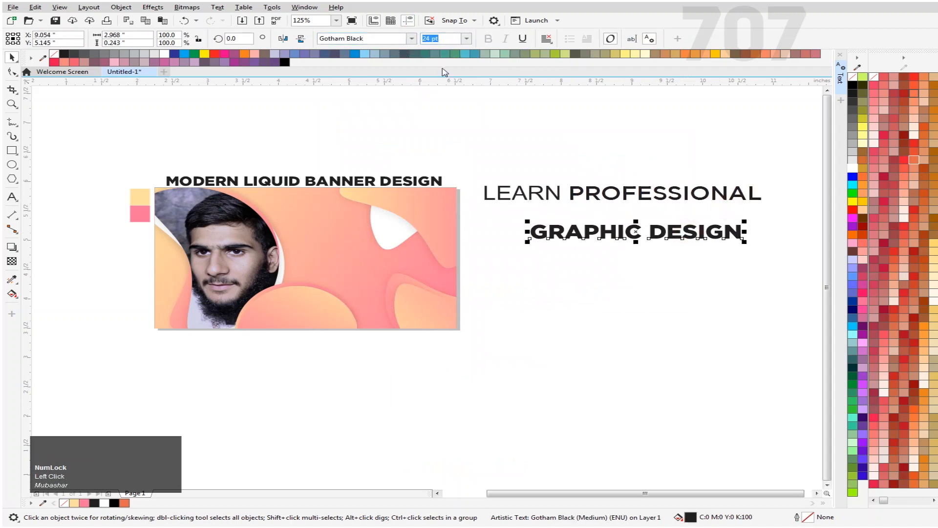
pyautogui.click(585, 193)
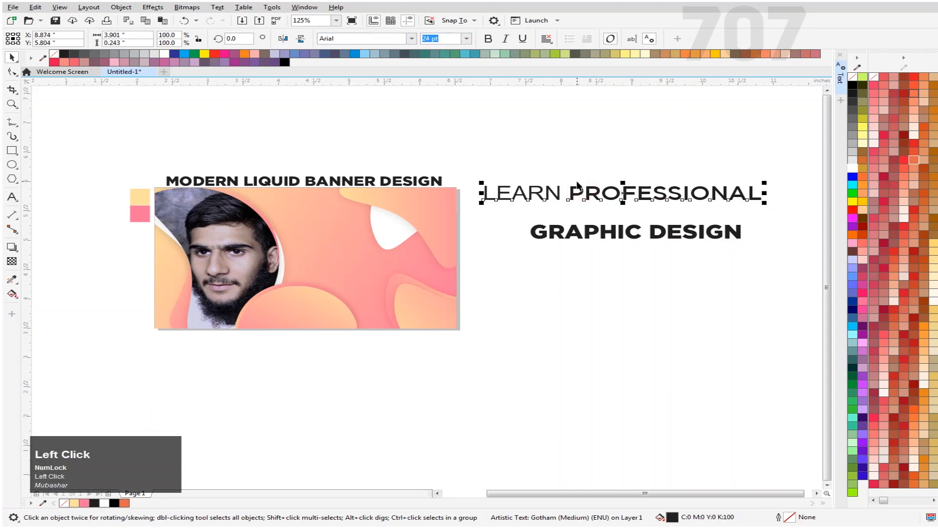
pyautogui.click(457, 44)
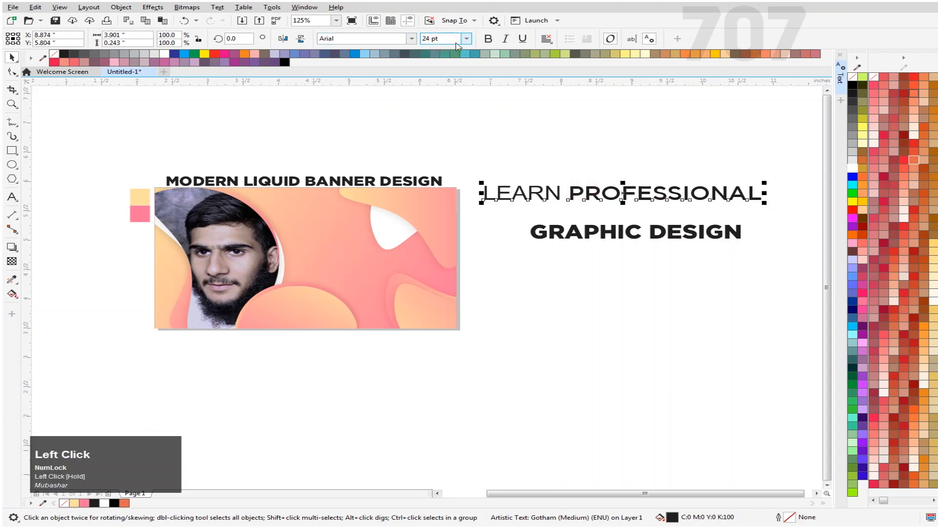
pyautogui.moveTo(445, 38); pyautogui.dragTo(405, 48)
pyautogui.write('10')
pyautogui.press('Return')
pyautogui.click(488, 124)
pyautogui.moveTo(521, 195); pyautogui.dragTo(615, 216)
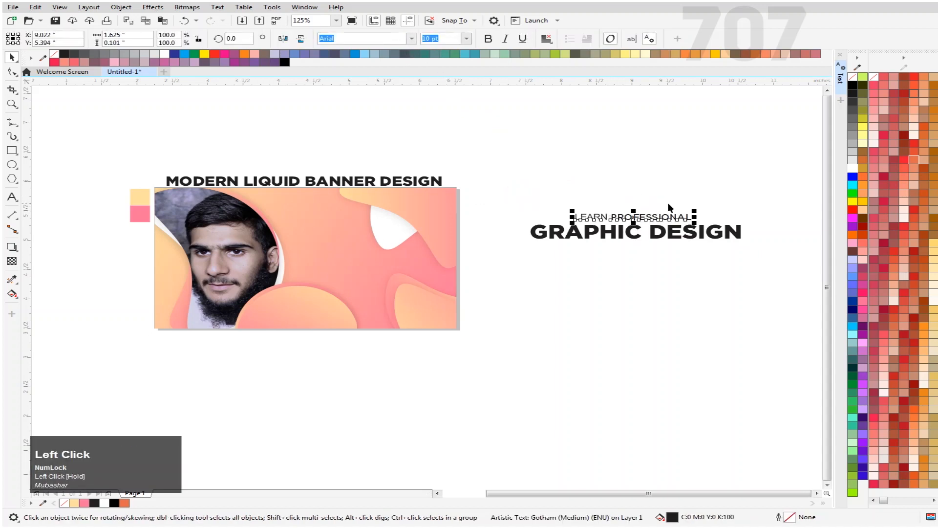
# Set the LEARN PROFESSIONAL text size to 15 pt
pyautogui.scroll(3, 669, 207)
pyautogui.click(386, 37)
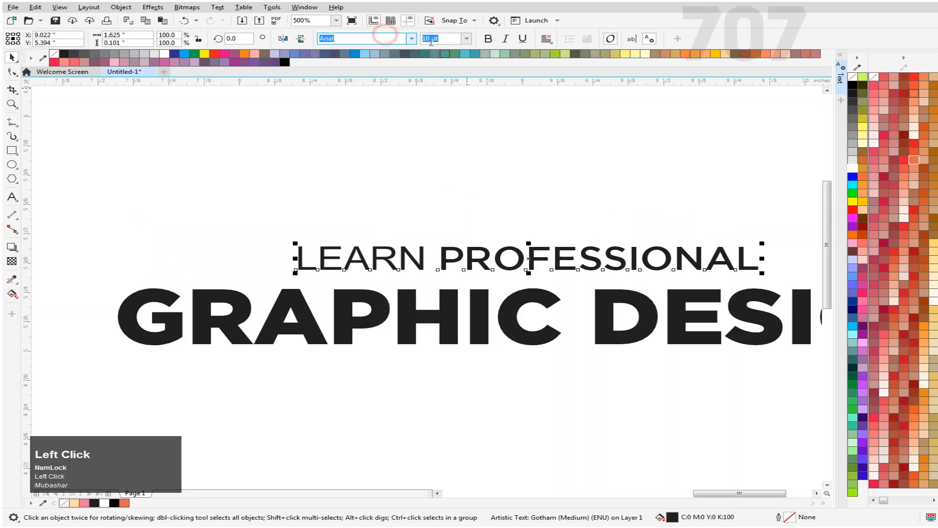
pyautogui.moveTo(447, 39); pyautogui.dragTo(421, 41)
pyautogui.click(422, 39)
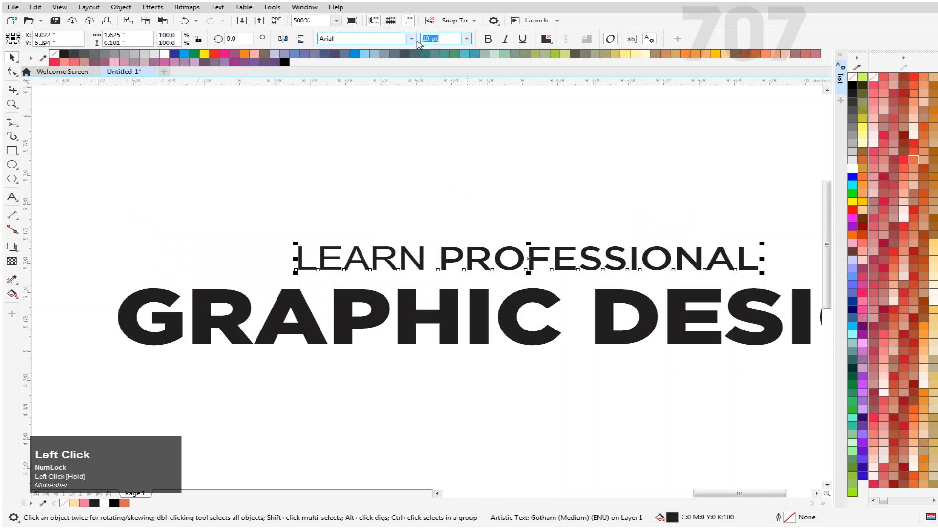
pyautogui.write('15')
pyautogui.press('Return')
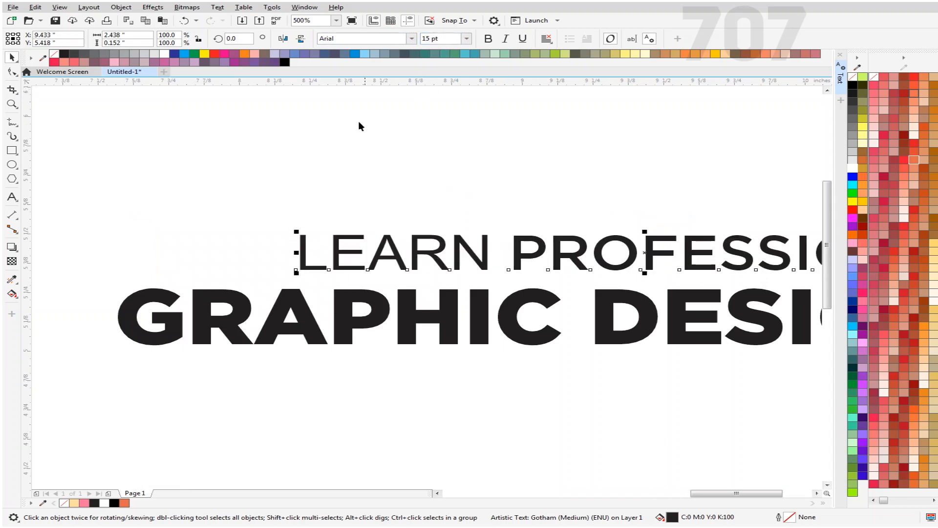
# Align the centres of the LEARN PROFESSIONAL and GRAPHIC DESIGN texts horizontally
pyautogui.scroll(-4, 442, 153)
pyautogui.moveTo(547, 129); pyautogui.dragTo(262, 216)
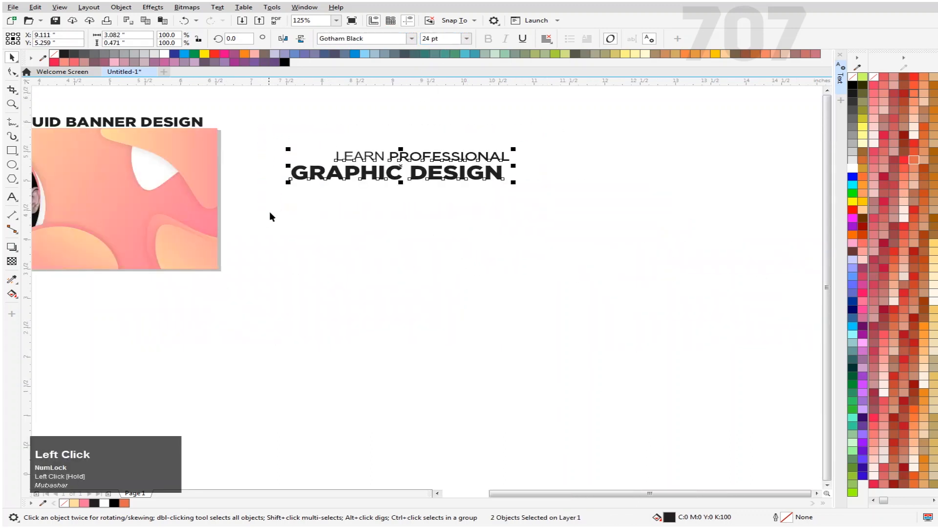
pyautogui.press('c')
pyautogui.click(362, 239)
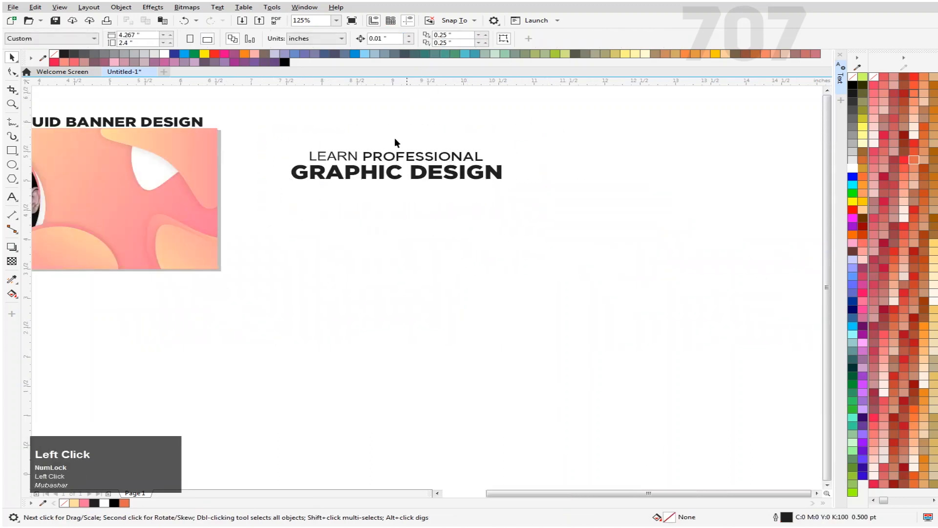
# Nudge the LEARN PROFESSIONAL text down to tighten the gap above GRAPHIC DESIGN
pyautogui.scroll(2, 391, 142)
pyautogui.click(393, 179)
pyautogui.press('Down')
pyautogui.press('Down')
pyautogui.press('Down')
pyautogui.press('Down')
pyautogui.press('Down')
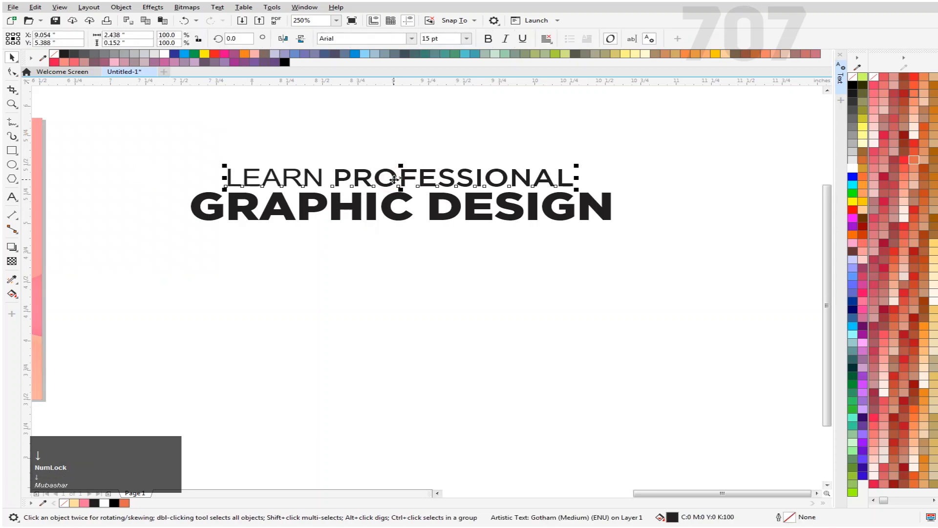
# Examine the Align and Distribute commands available for a single headline line and for both lines selected together
pyautogui.click(154, 7)
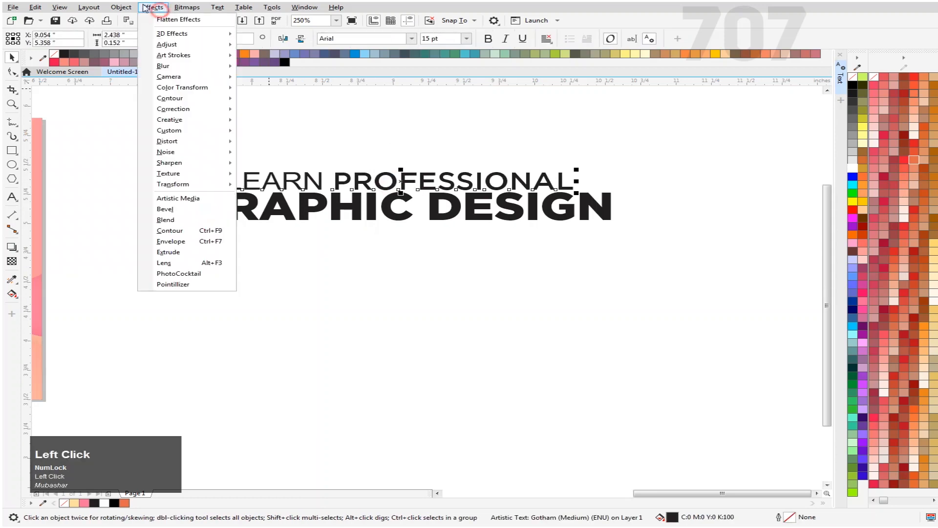
pyautogui.moveTo(116, 10)
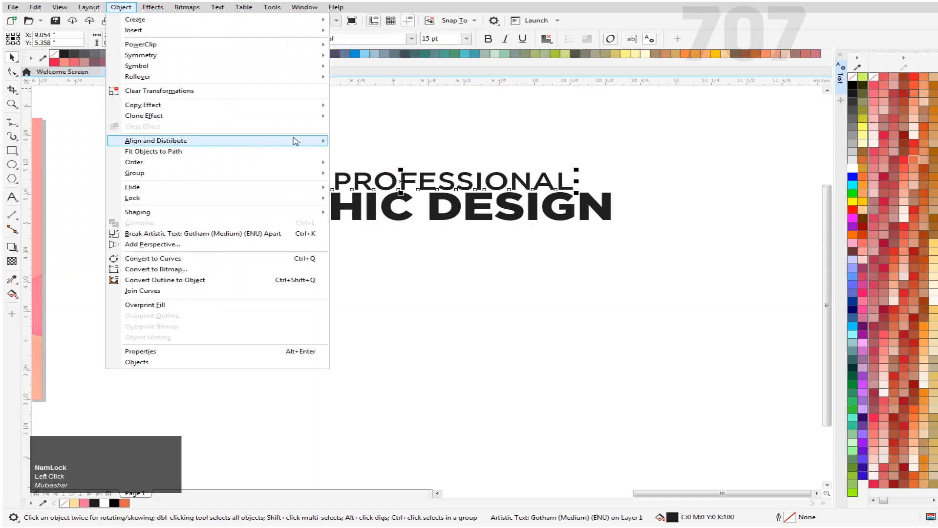
pyautogui.moveTo(295, 141)
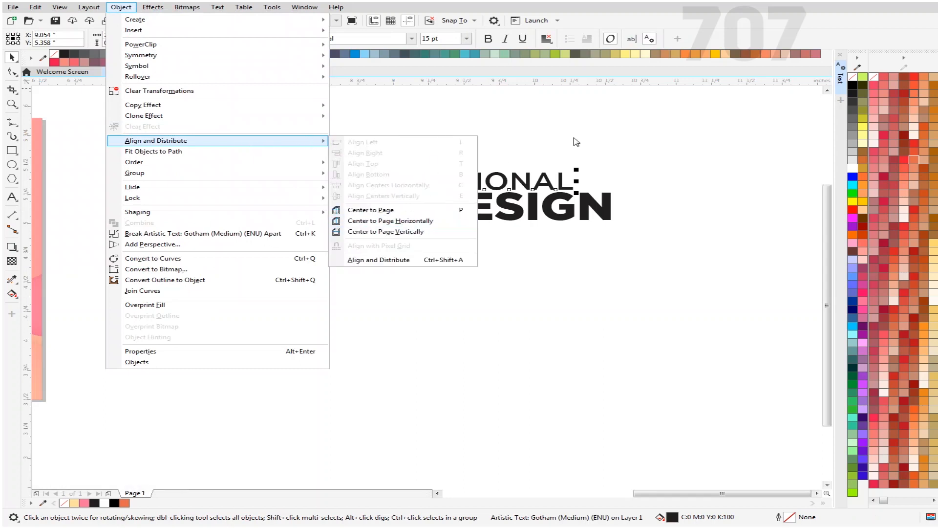
pyautogui.click(625, 130)
pyautogui.moveTo(698, 126); pyautogui.dragTo(185, 269)
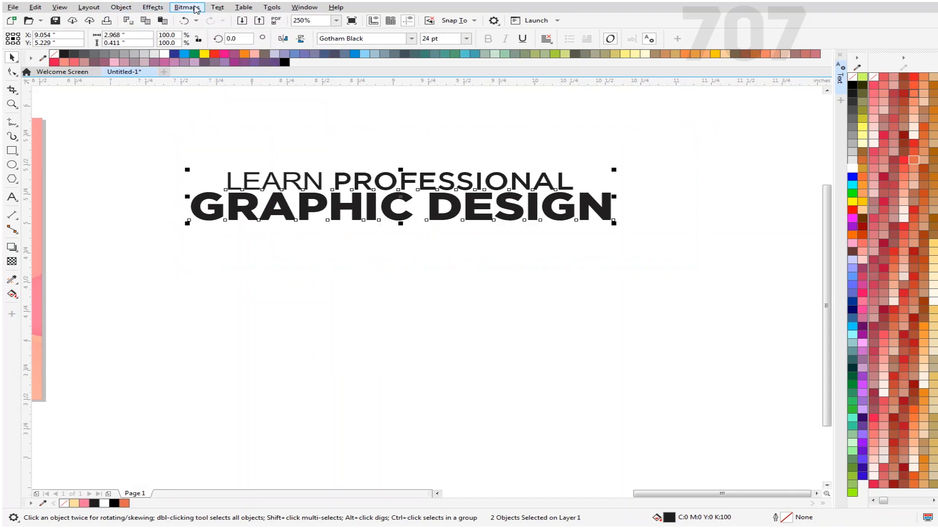
pyautogui.click(152, 9)
pyautogui.moveTo(120, 8)
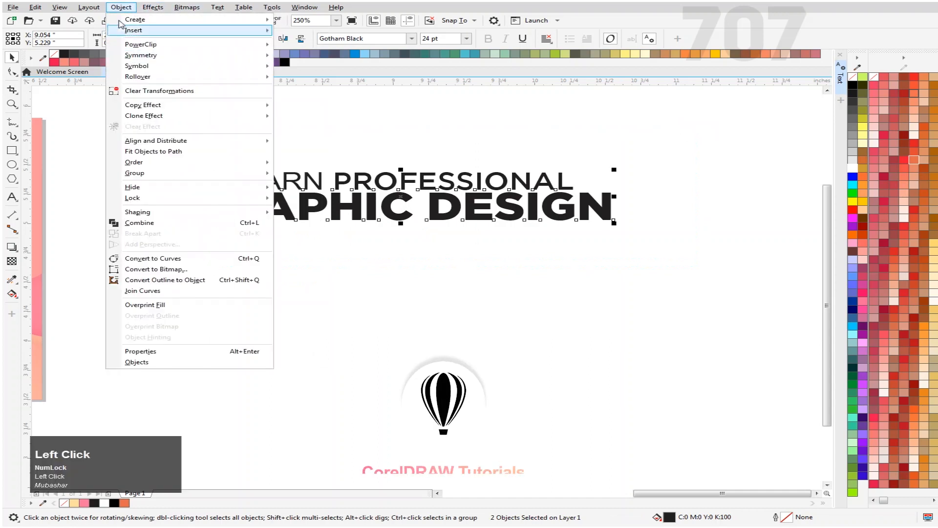
pyautogui.moveTo(244, 141)
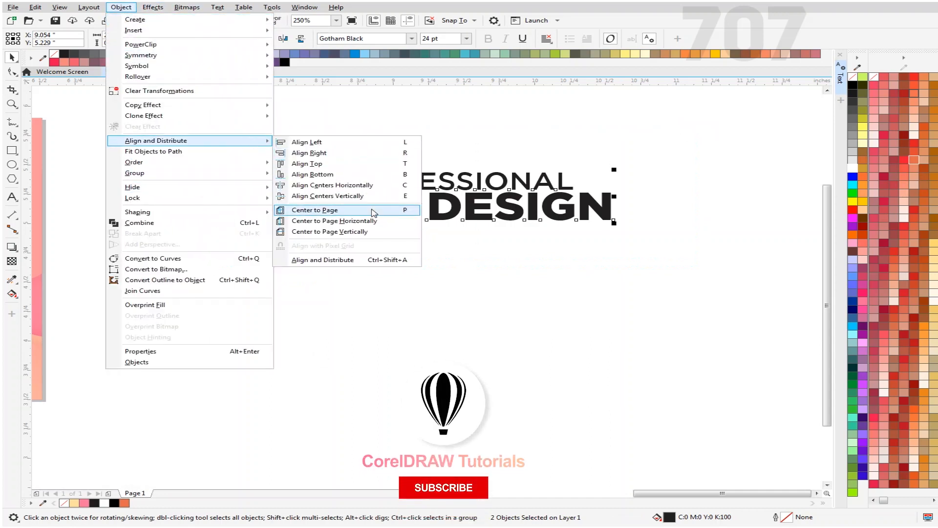
pyautogui.click(425, 115)
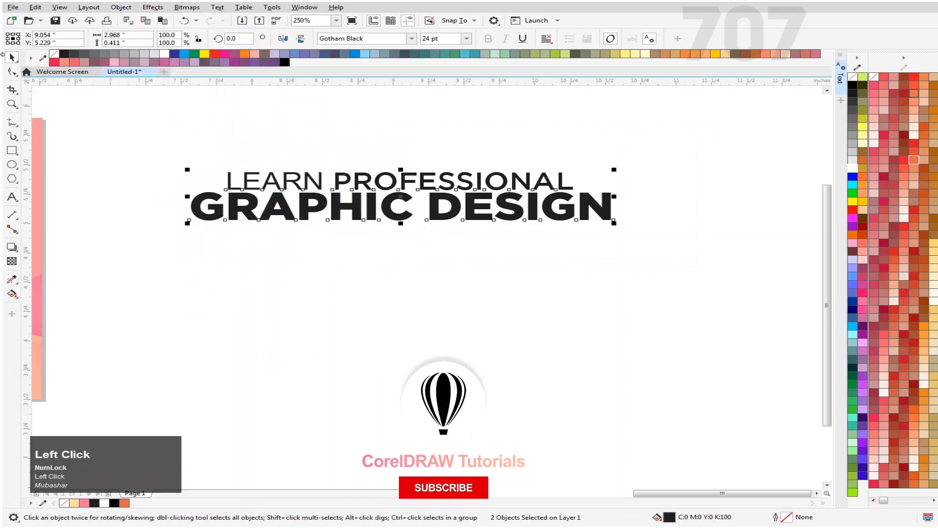
# Scale both headline lines together to about 2.34 inches wide and move them onto the banner beside the photo
pyautogui.moveTo(147, 143); pyautogui.dragTo(670, 259)
pyautogui.scroll(-2, 541, 214)
pyautogui.moveTo(487, 213); pyautogui.dragTo(510, 289)
pyautogui.moveTo(602, 262); pyautogui.dragTo(371, 325)
pyautogui.click(555, 342)
pyautogui.moveTo(494, 288); pyautogui.dragTo(204, 236)
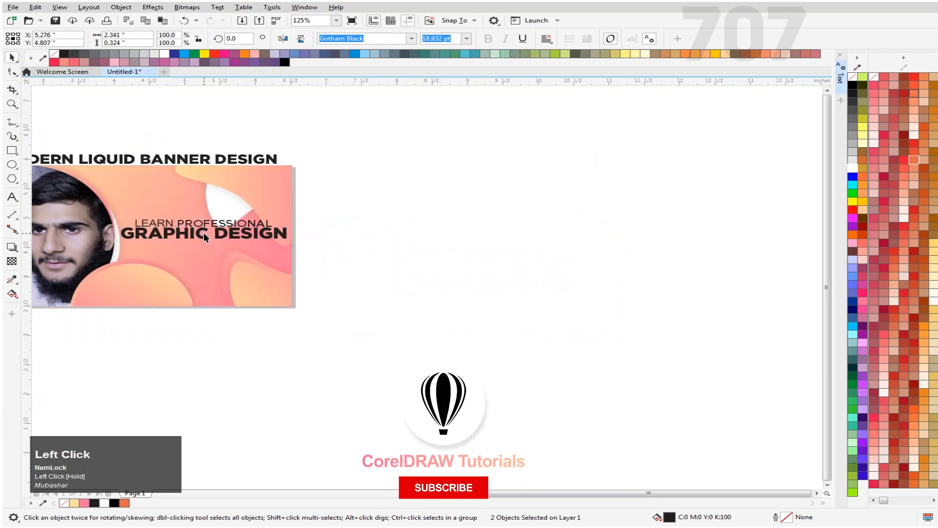
# Resize the two-line headline on the banner to about 1.93 inches wide, keeping its centre in place
pyautogui.press('F4')
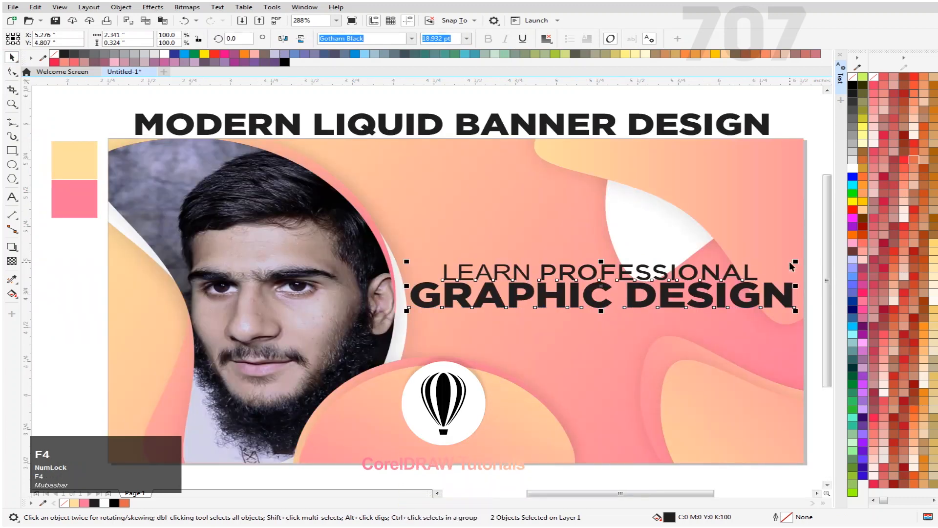
pyautogui.moveTo(792, 267); pyautogui.dragTo(707, 275)
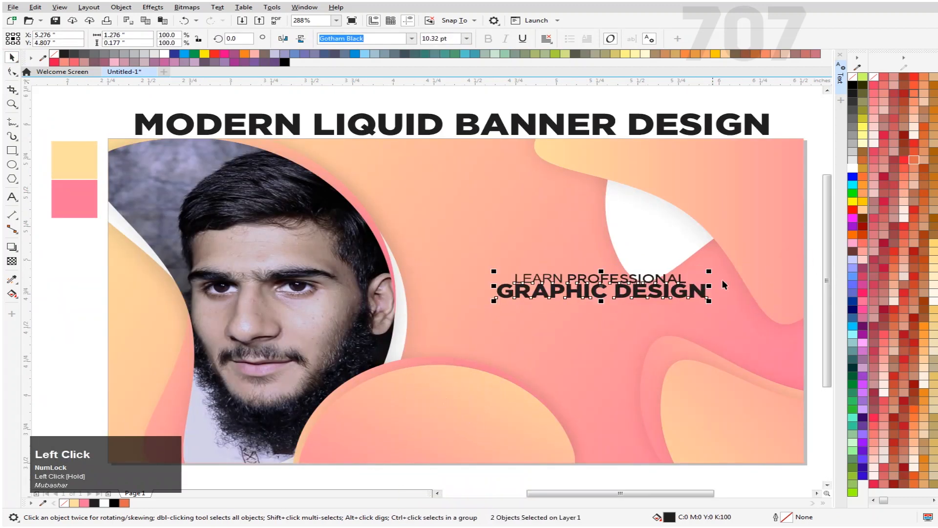
pyautogui.scroll(2, 702, 282)
pyautogui.moveTo(679, 263); pyautogui.dragTo(793, 220)
pyautogui.scroll(-2, 430, 246)
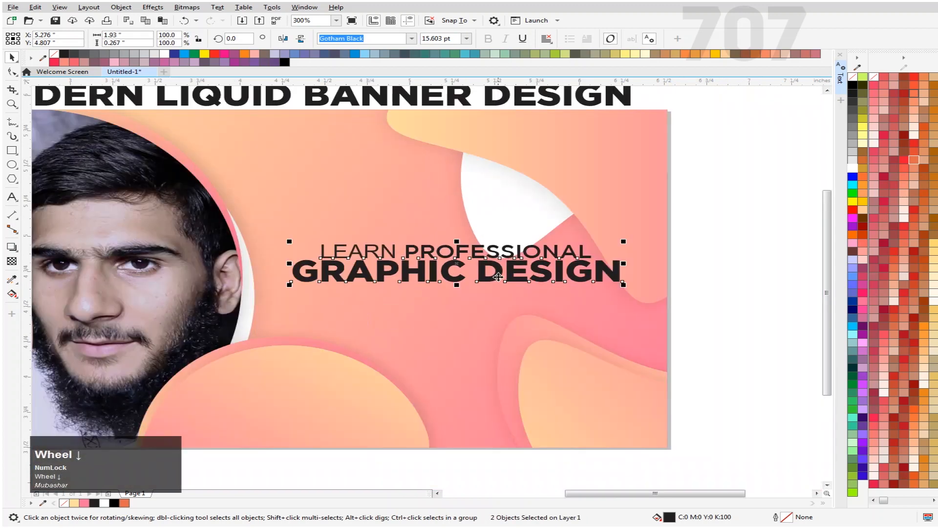
# Move the two-line headline lower and closer to the photo, enlarging it to about 2.14 inches wide with its left edge just clear of the photo
pyautogui.moveTo(482, 272); pyautogui.dragTo(495, 295)
pyautogui.moveTo(592, 262); pyautogui.dragTo(605, 259)
pyautogui.press('Right')
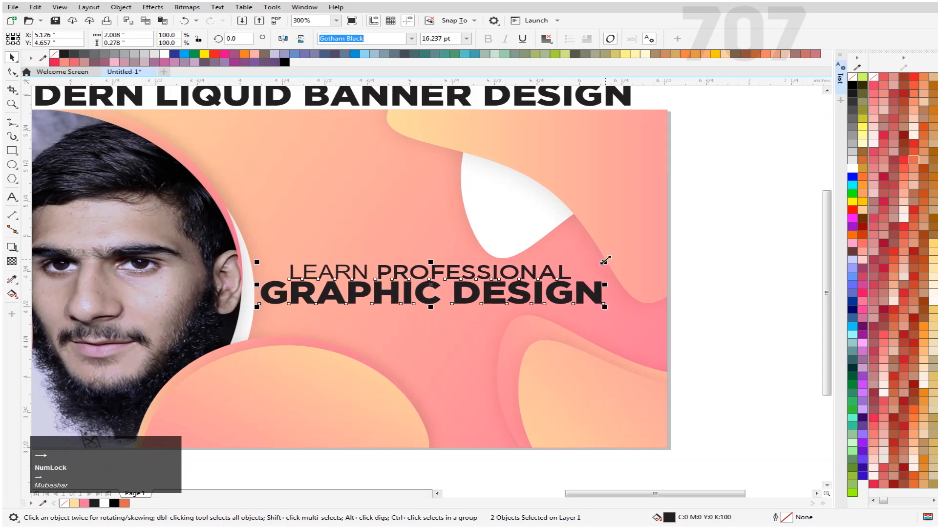
pyautogui.moveTo(605, 262); pyautogui.dragTo(615, 260)
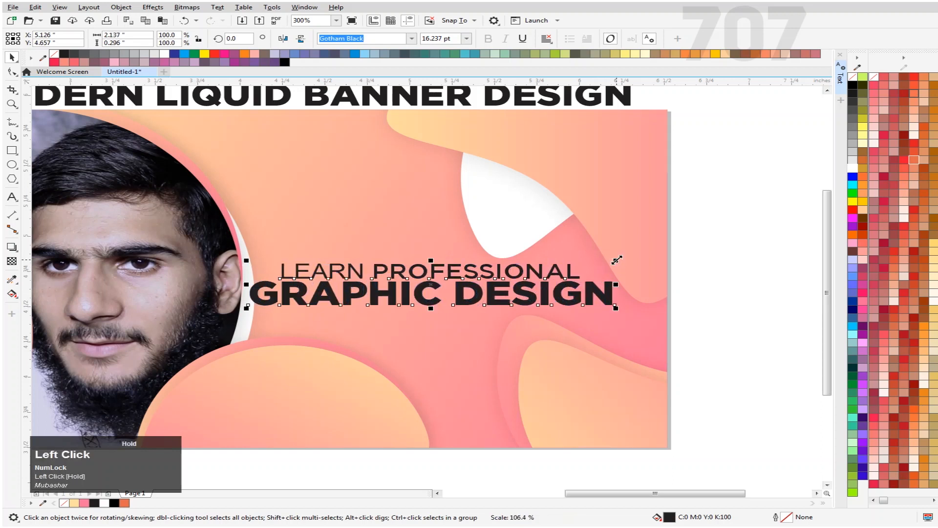
pyautogui.press('Right')
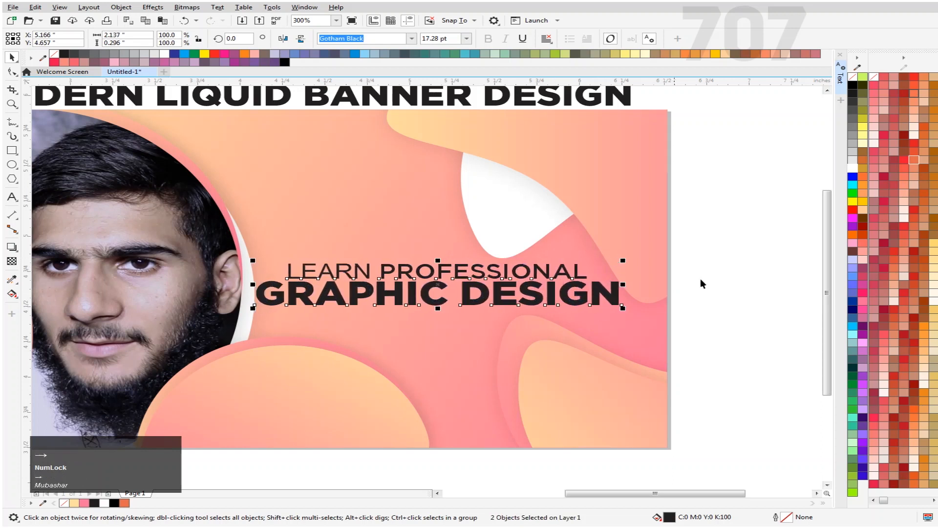
pyautogui.click(813, 167)
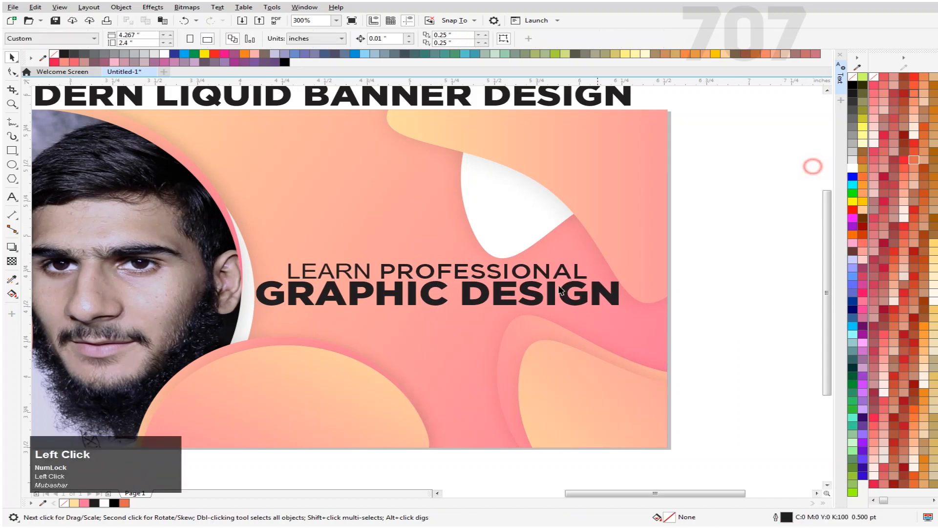
# Fill the GRAPHIC DESIGN headline line with white
pyautogui.click(500, 296)
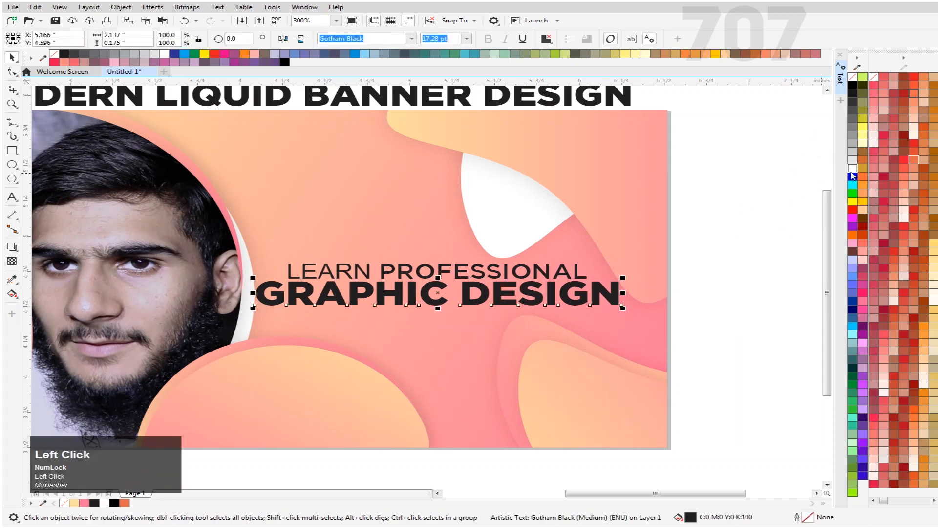
pyautogui.click(852, 169)
pyautogui.click(779, 209)
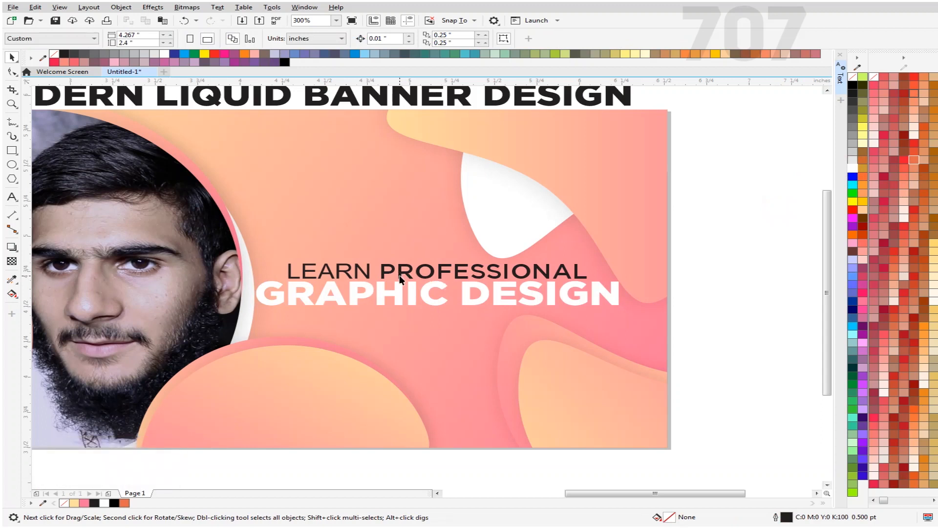
pyautogui.scroll(-2, 389, 274)
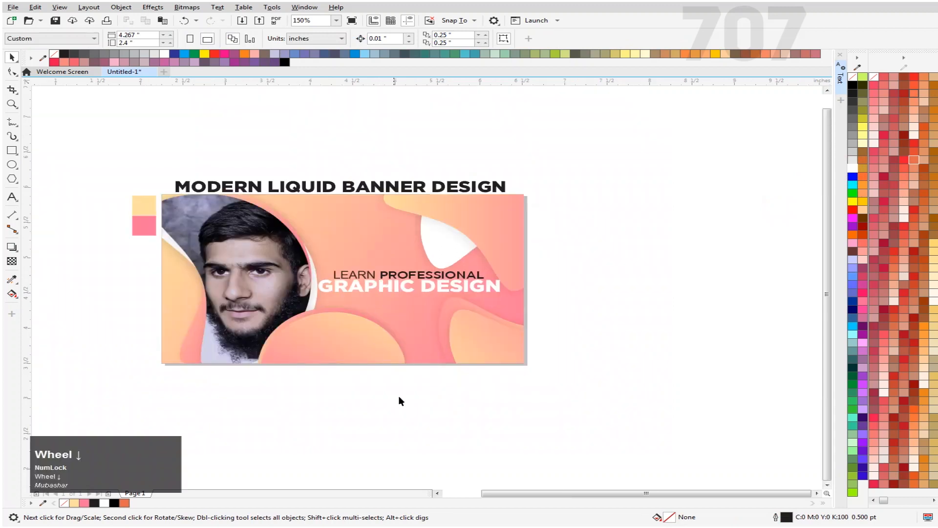
pyautogui.click(404, 408)
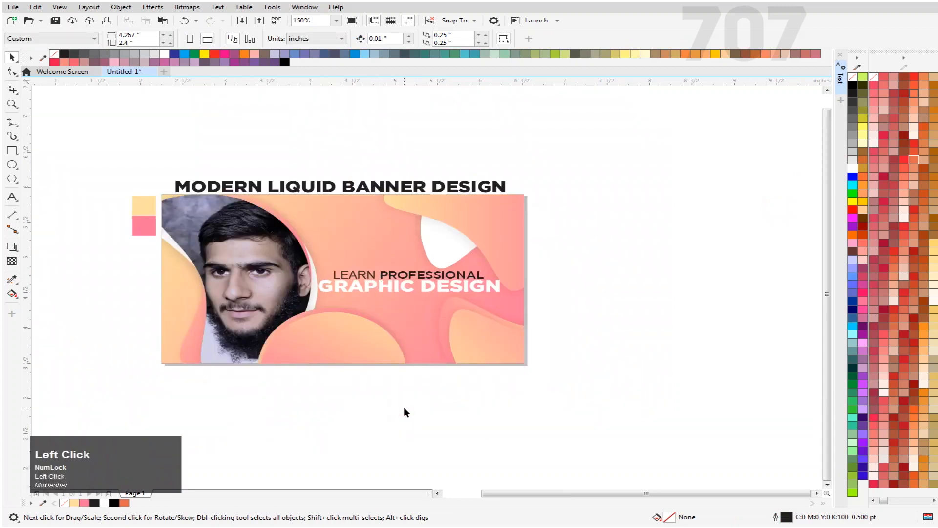